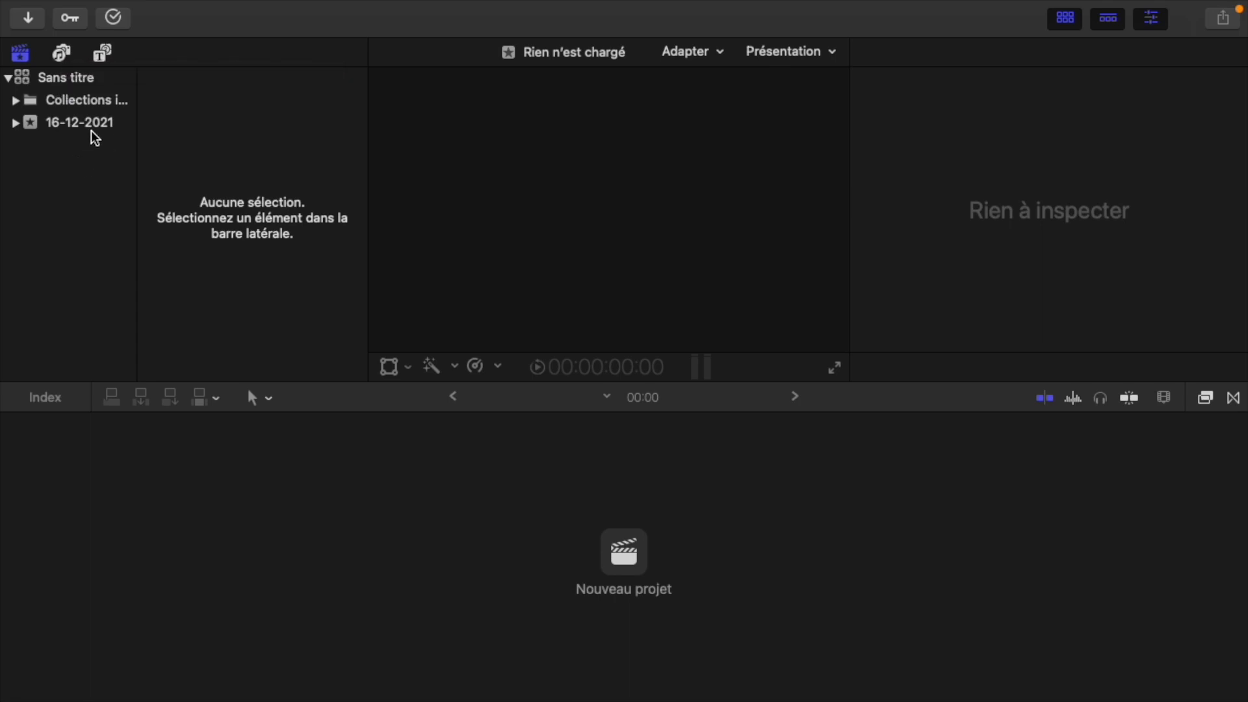
Rename the untitled library as FRANKO THEQUE
{"action": "left_click", "coordinate": [63, 83]}
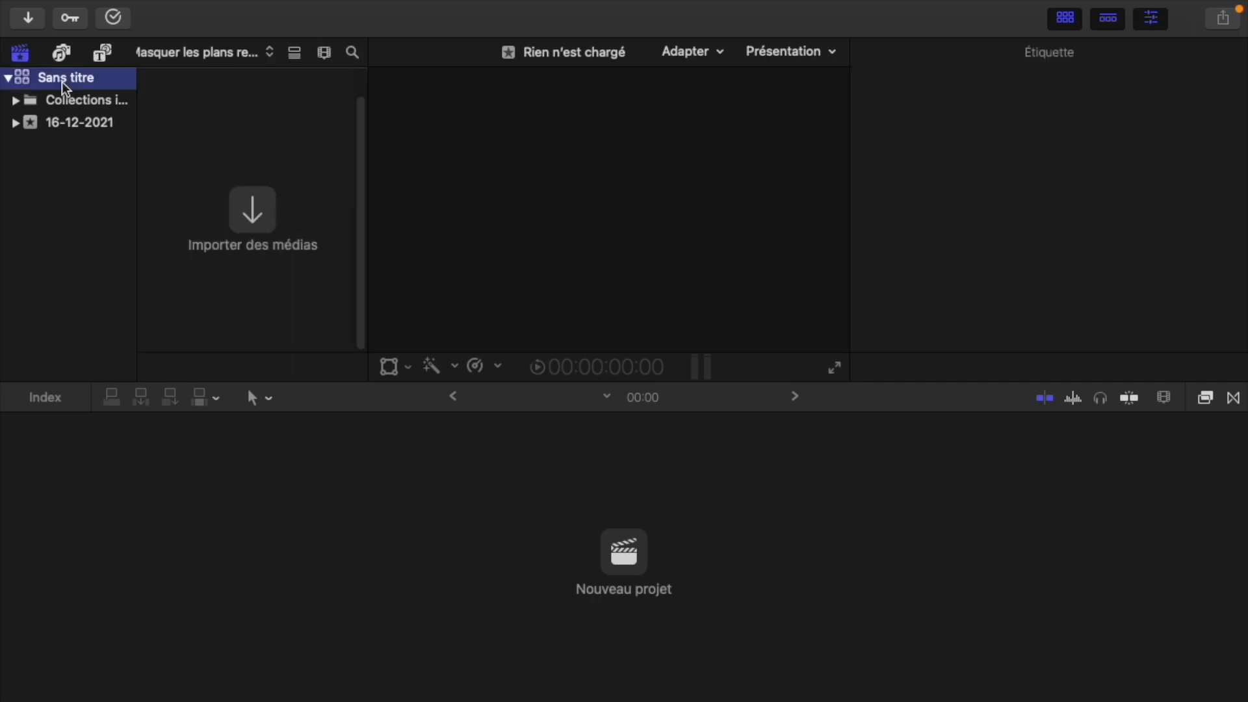
{"action": "left_click", "coordinate": [63, 82]}
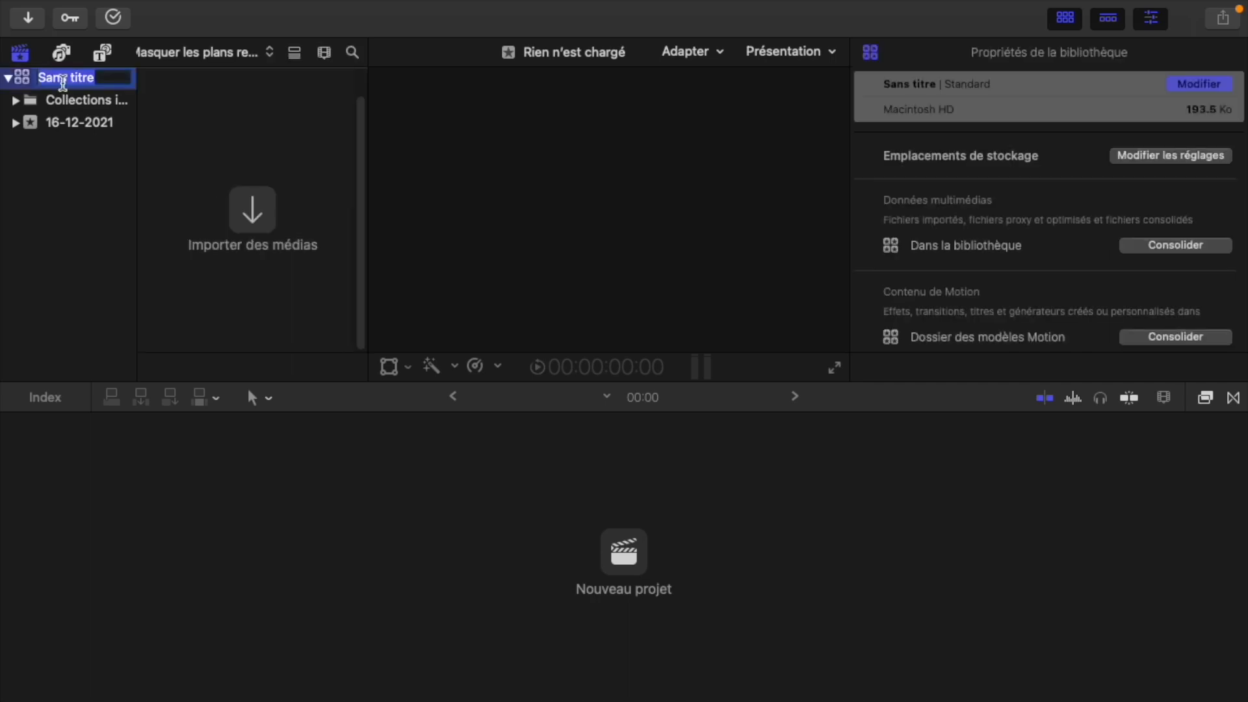
{"action": "type", "text": "FRA"}
{"action": "type", "text": "NKO "}
{"action": "type", "text": "THEQ"}
{"action": "type", "text": "UE"}
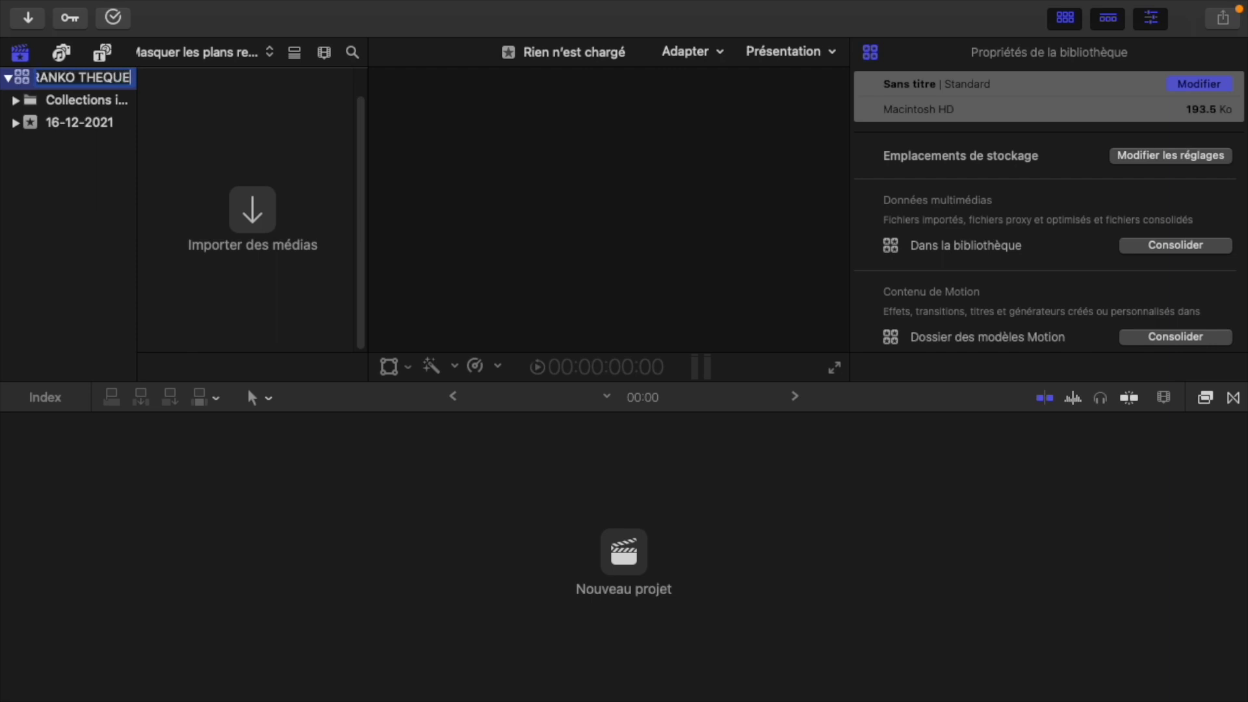
{"action": "key", "text": "Return"}
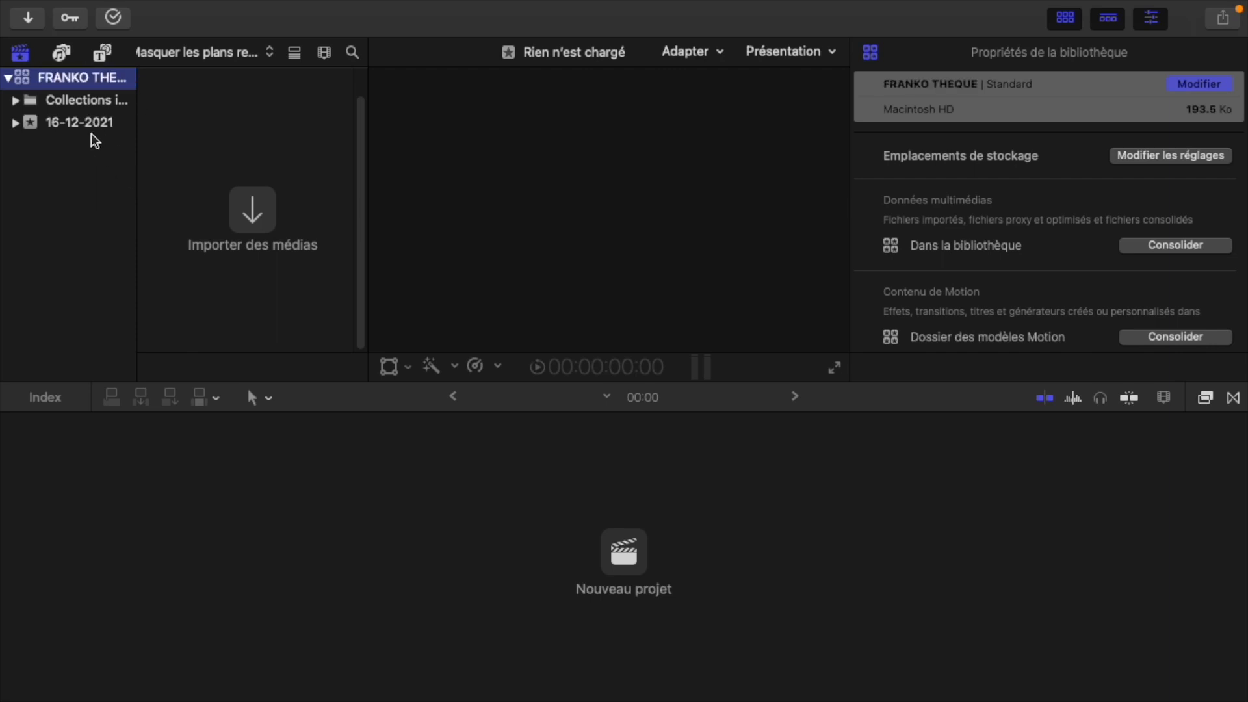
Rename the event 16-12-2021 in the library as TUTO MONTAGE
{"action": "left_click", "coordinate": [90, 130]}
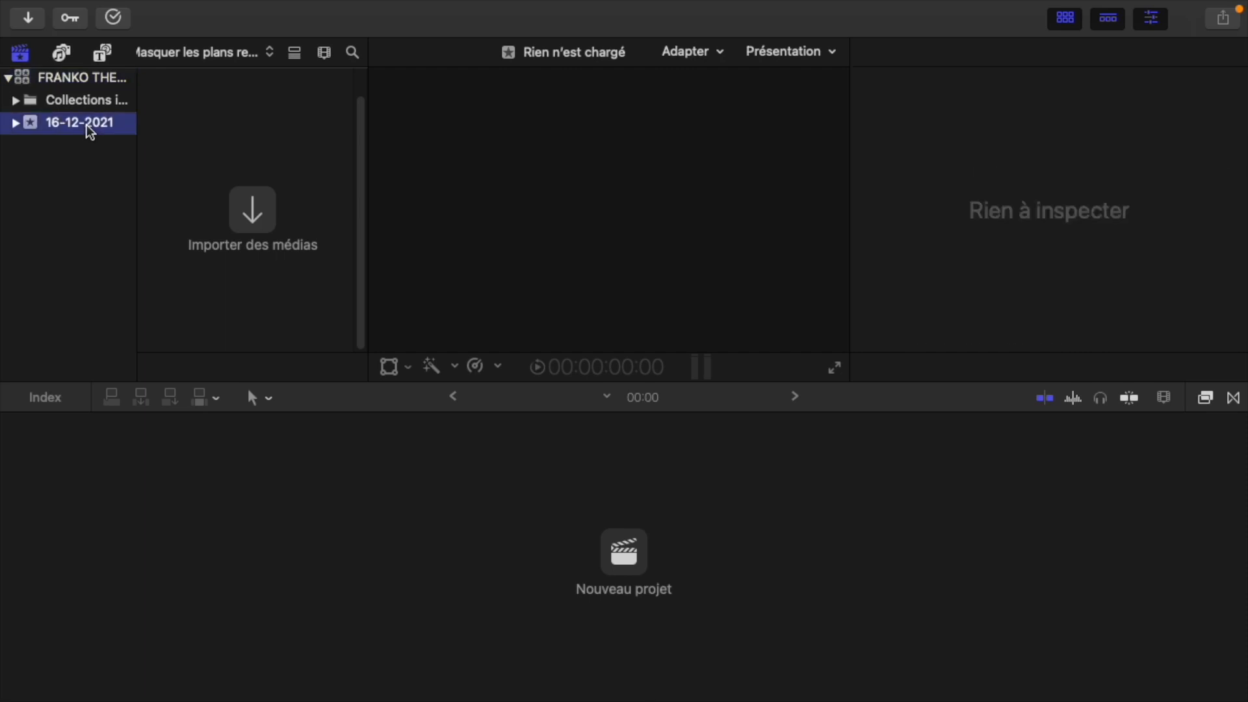
{"action": "left_click", "coordinate": [87, 125]}
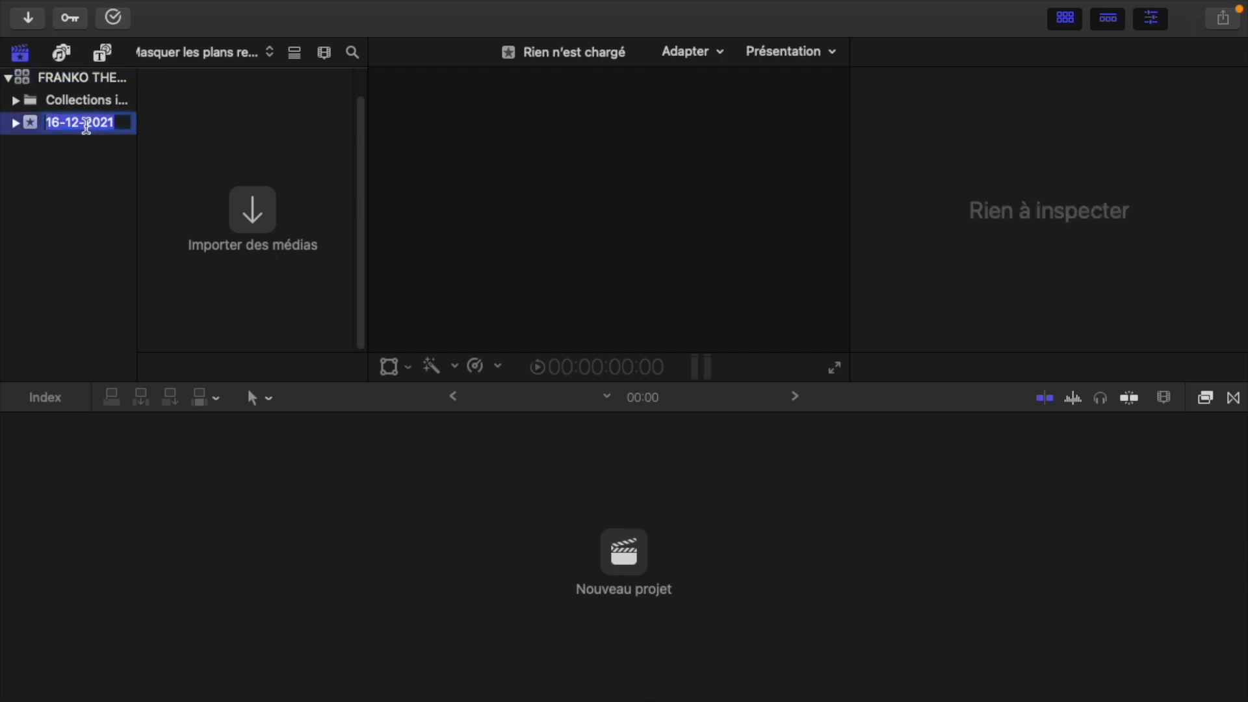
{"action": "type", "text": "TUTO"}
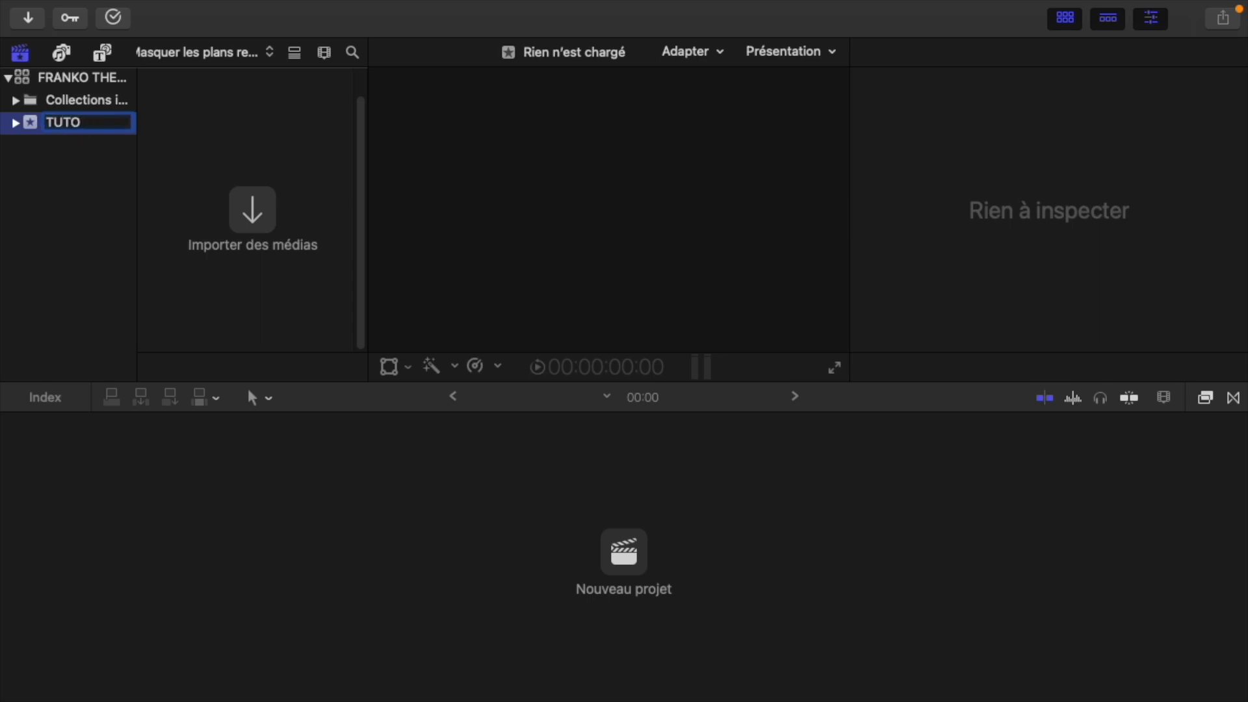
{"action": "type", "text": " MONTAGE"}
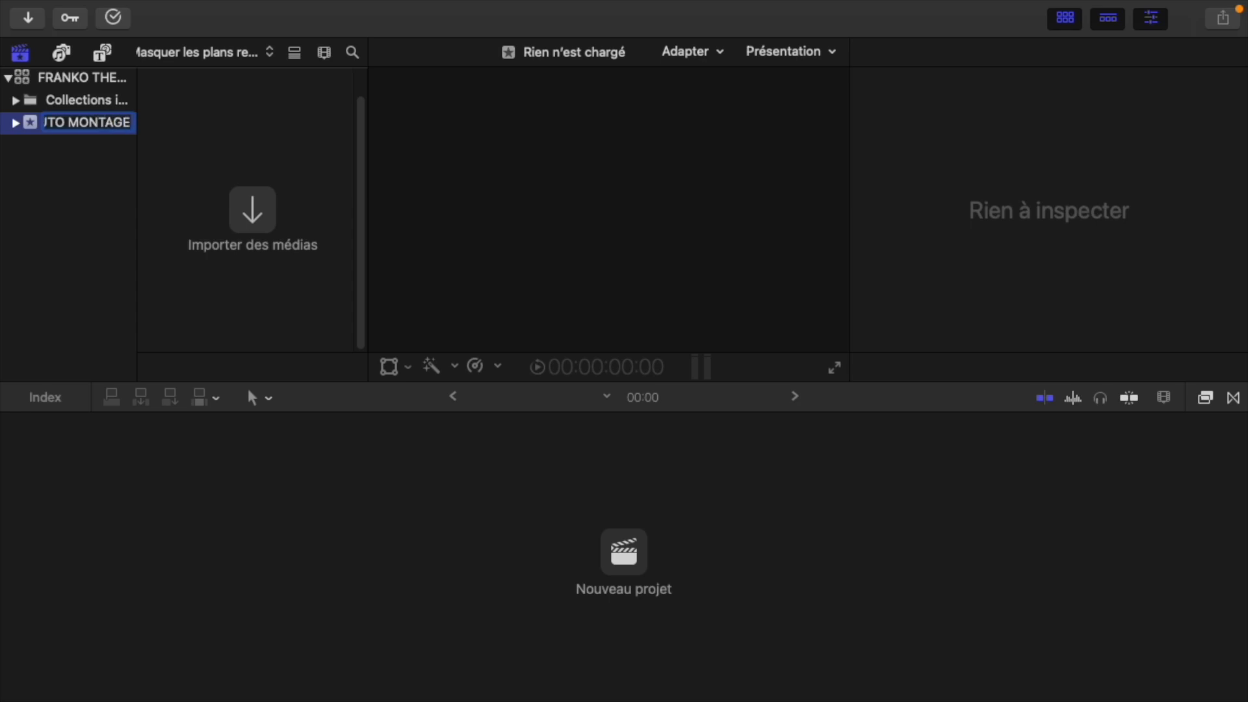
{"action": "key", "text": "Return"}
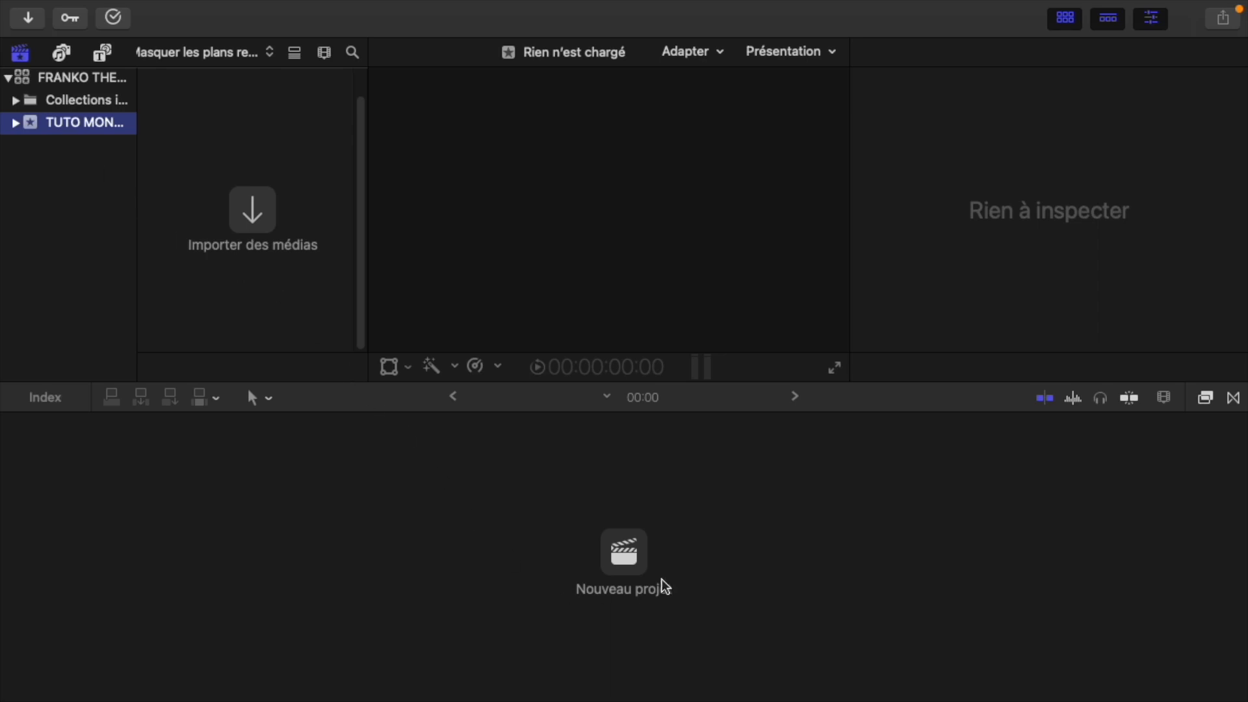
Start a new project in the TUTO MONTAGE event and name it "montage final cut pro"
{"action": "mouse_move", "coordinate": [172, 3]}
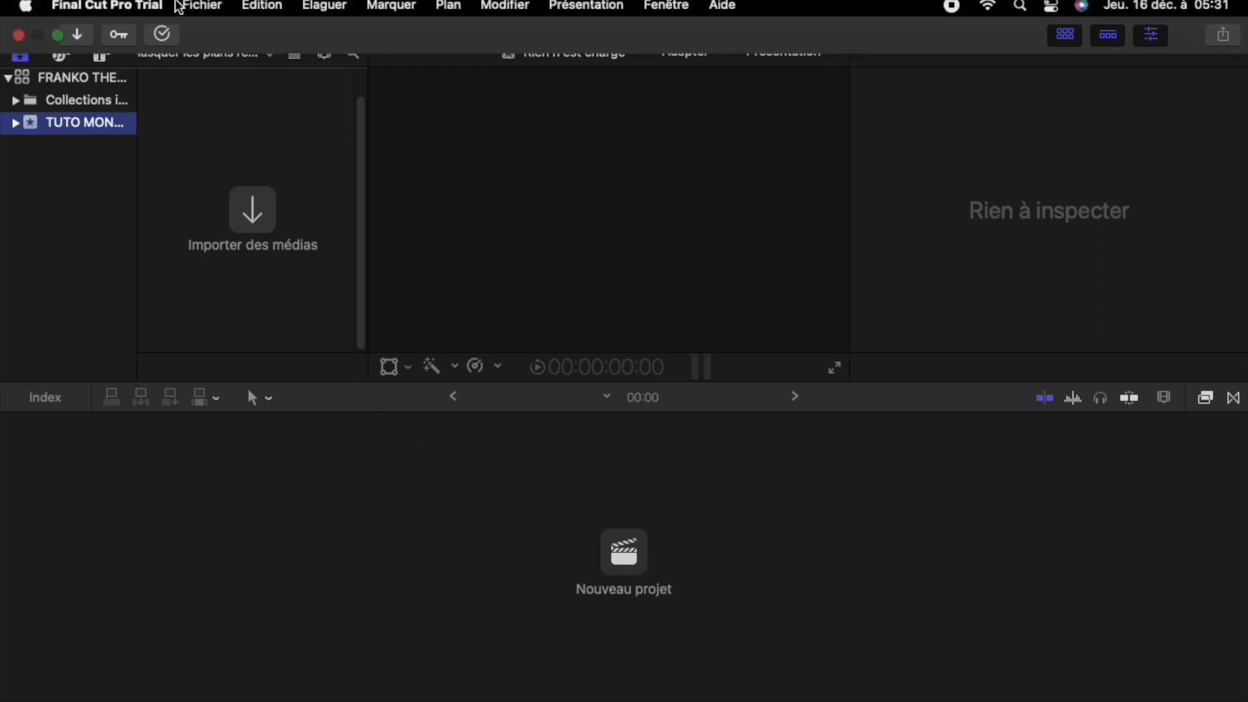
{"action": "left_click", "coordinate": [201, 14]}
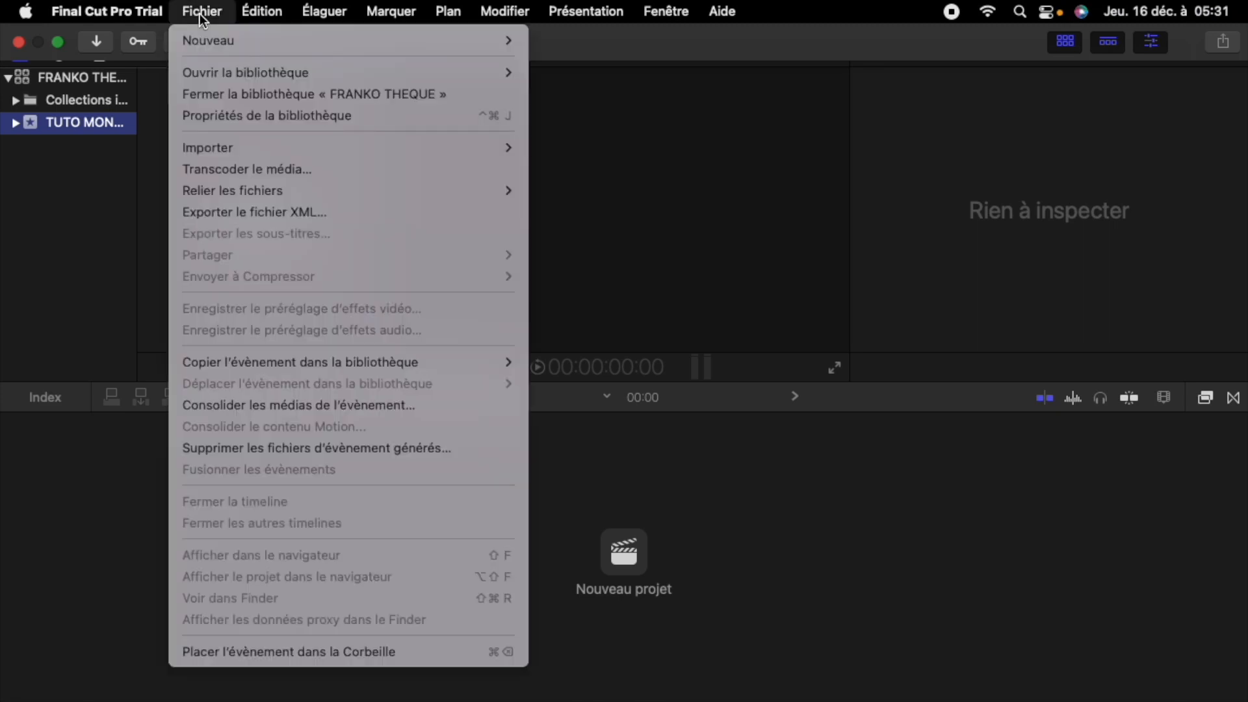
{"action": "mouse_move", "coordinate": [233, 42]}
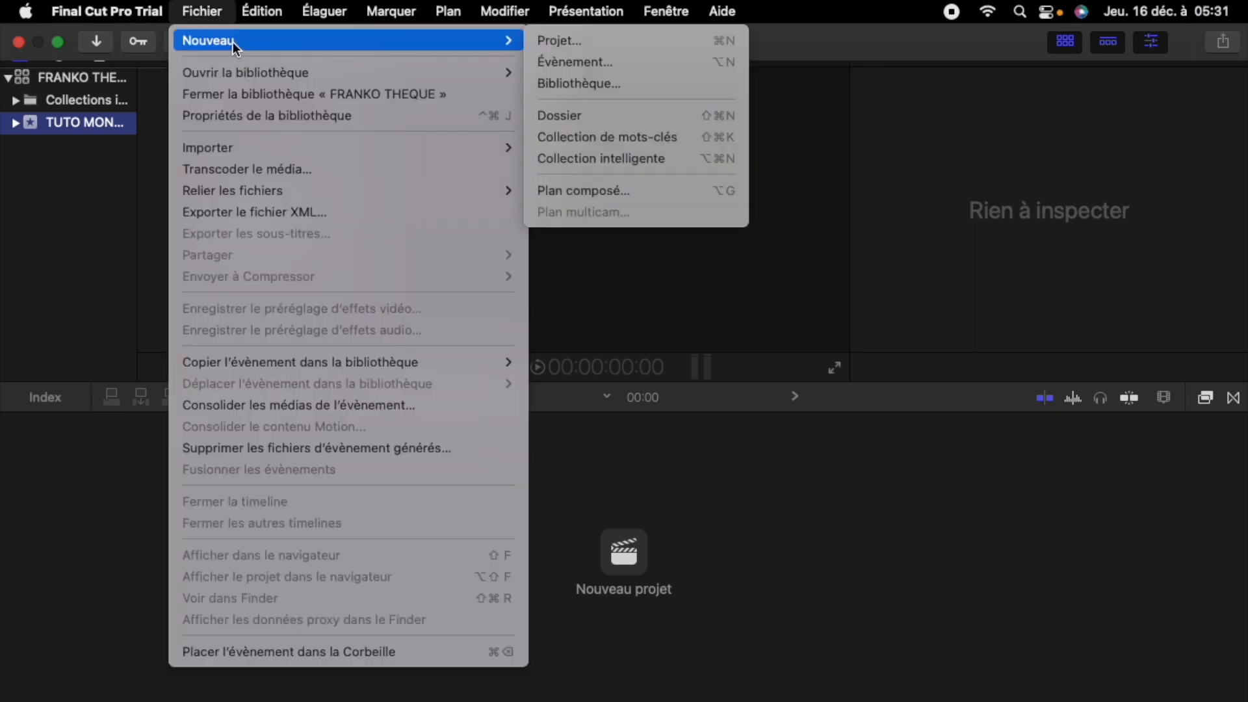
{"action": "left_click", "coordinate": [556, 42]}
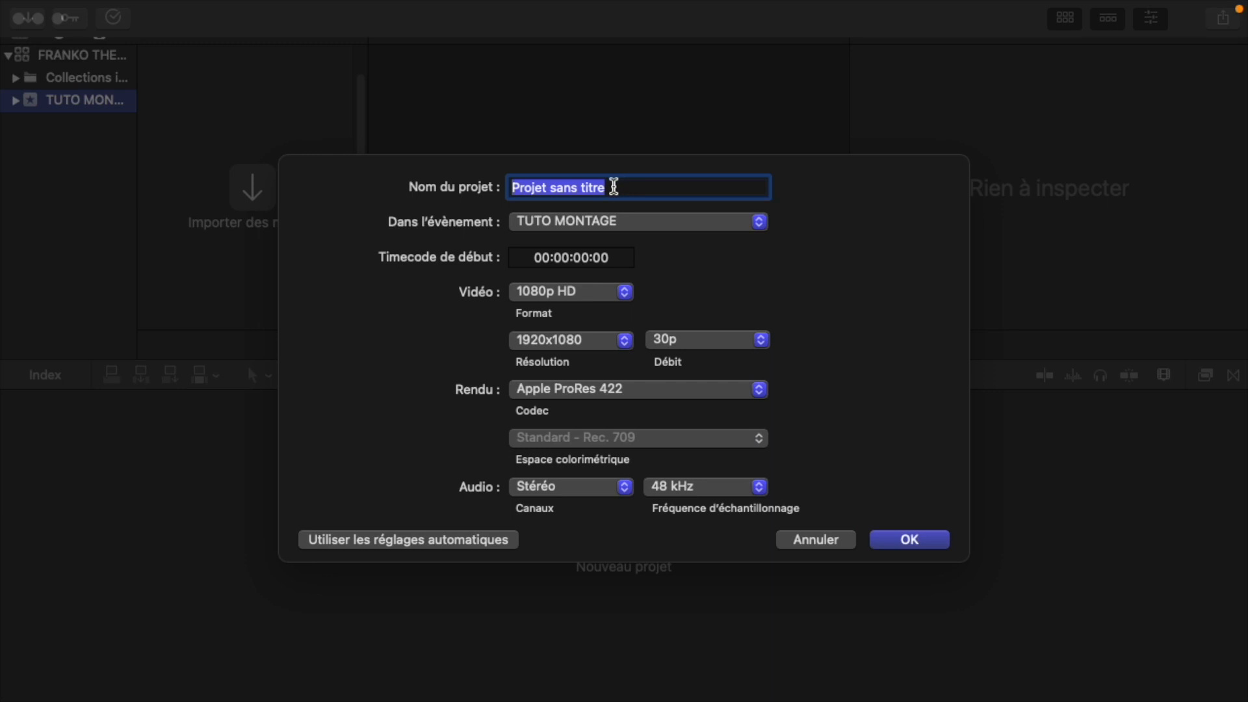
{"action": "key", "text": "BackSpace"}
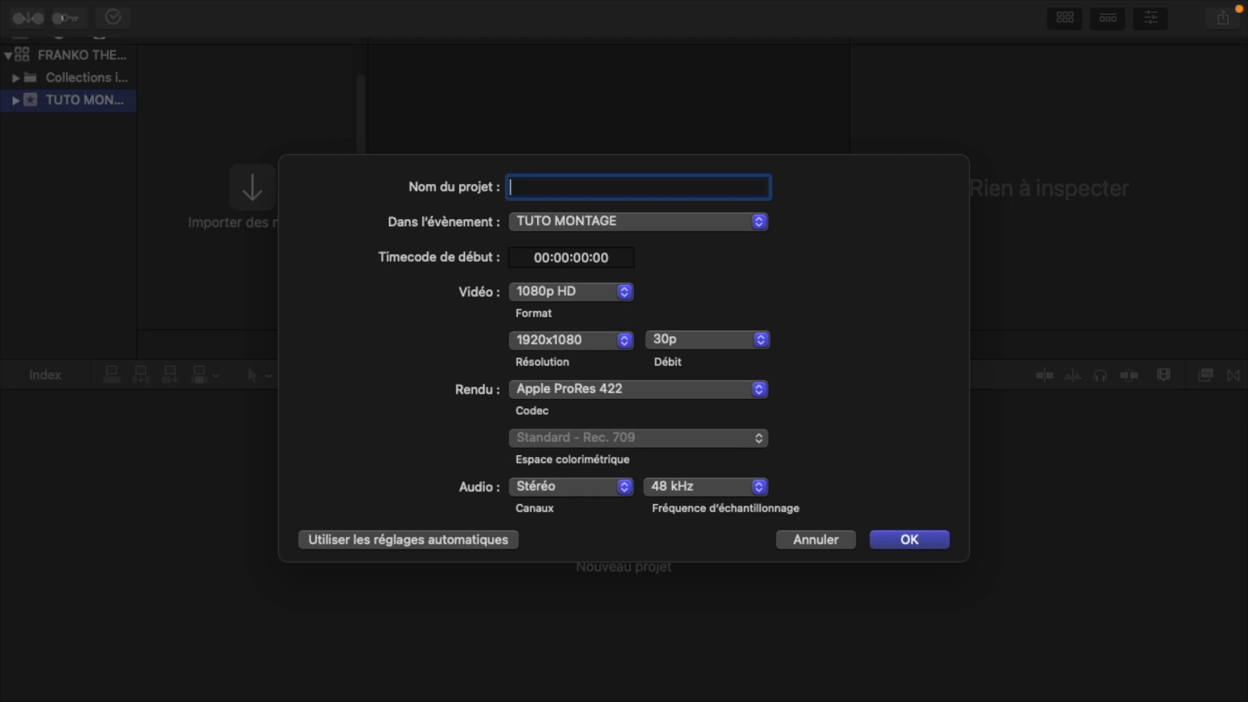
{"action": "type", "text": "montage final c"}
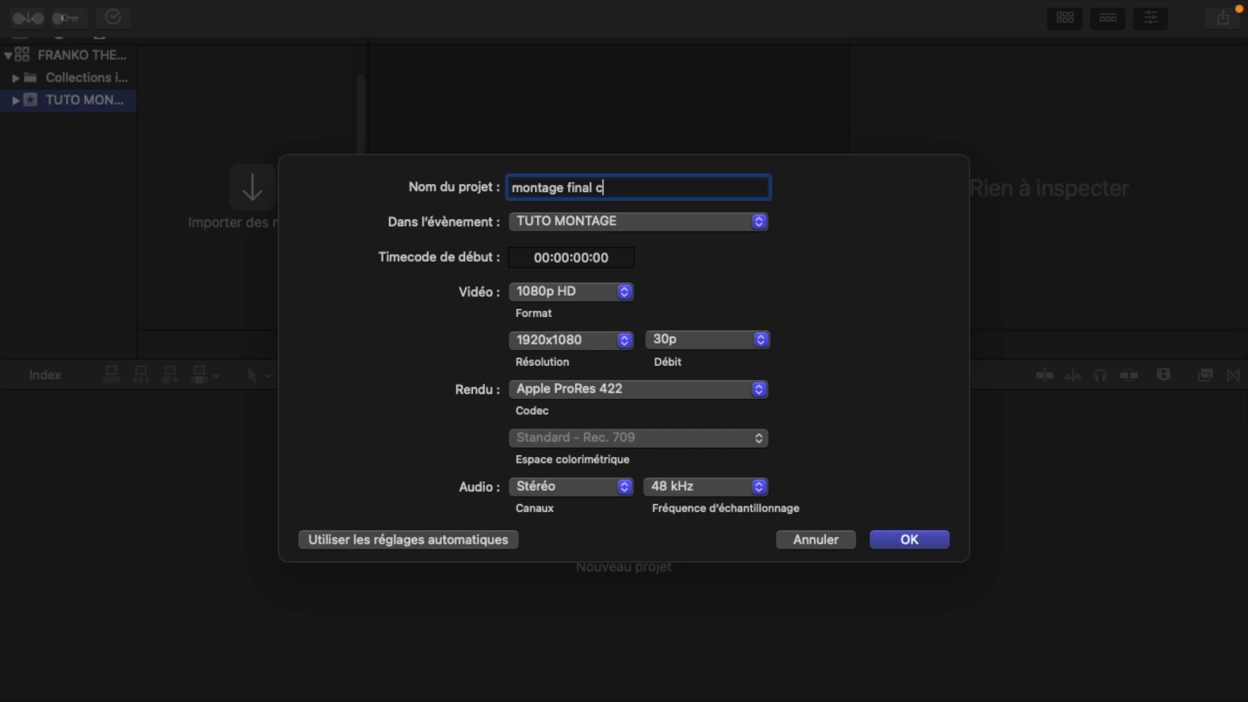
{"action": "type", "text": "ut pro"}
Create the project with 1080p HD video, 1920x1080 resolution and a 30p frame rate
{"action": "left_click", "coordinate": [626, 296]}
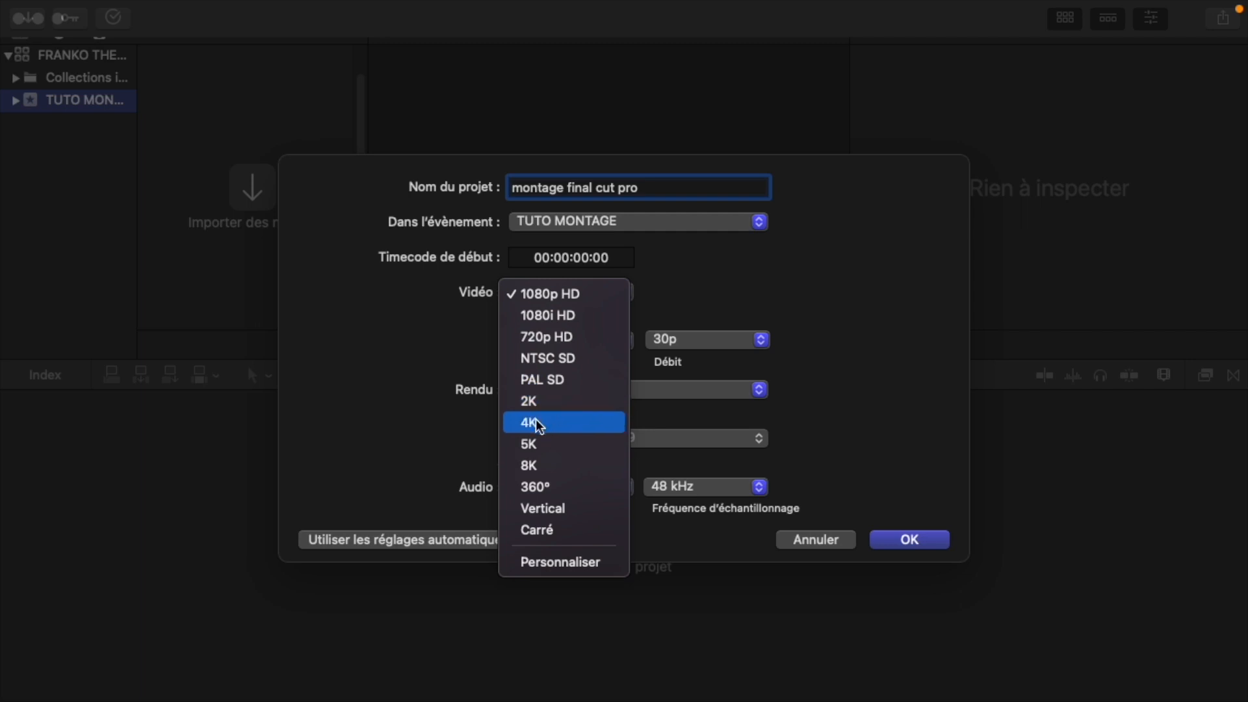
{"action": "left_click", "coordinate": [450, 341]}
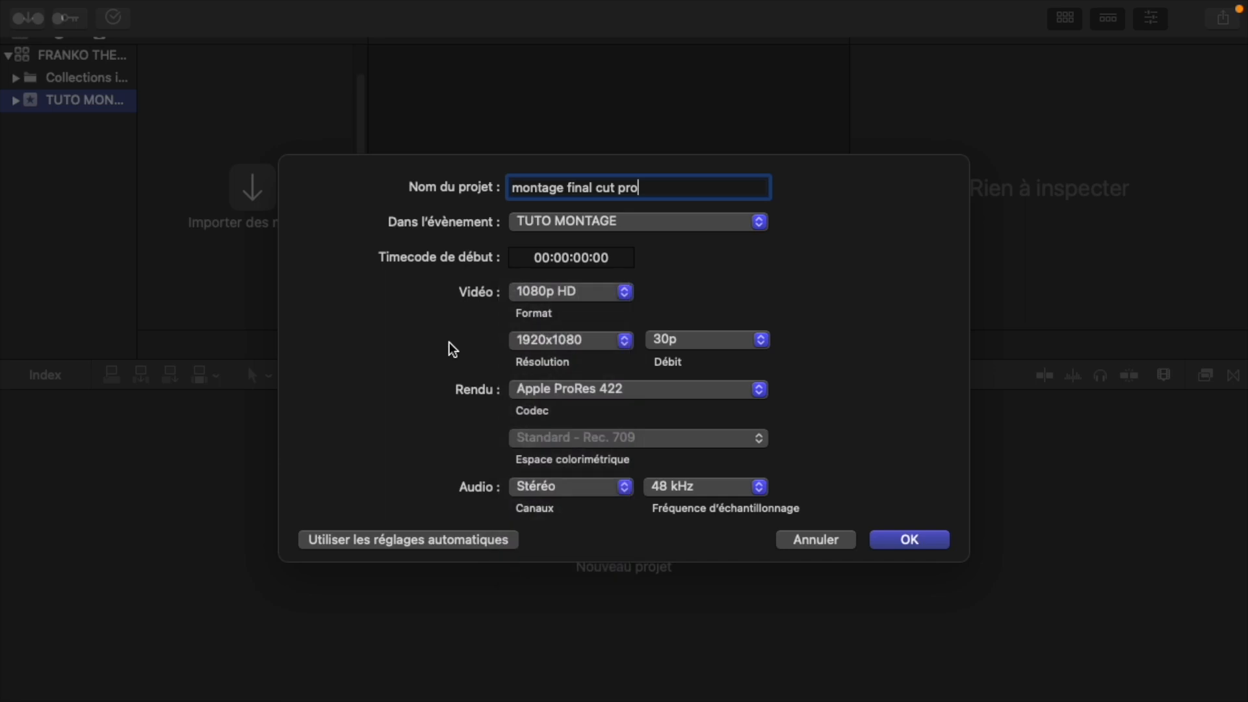
{"action": "left_click", "coordinate": [627, 345]}
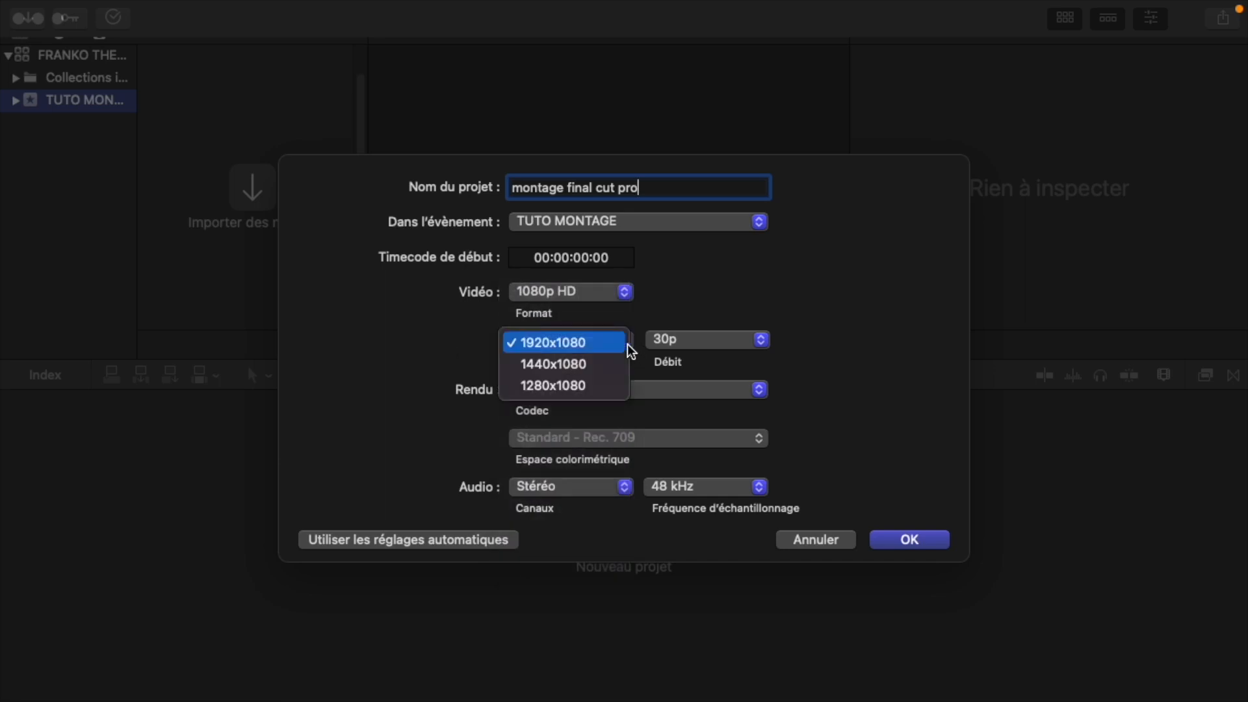
{"action": "left_click", "coordinate": [591, 344]}
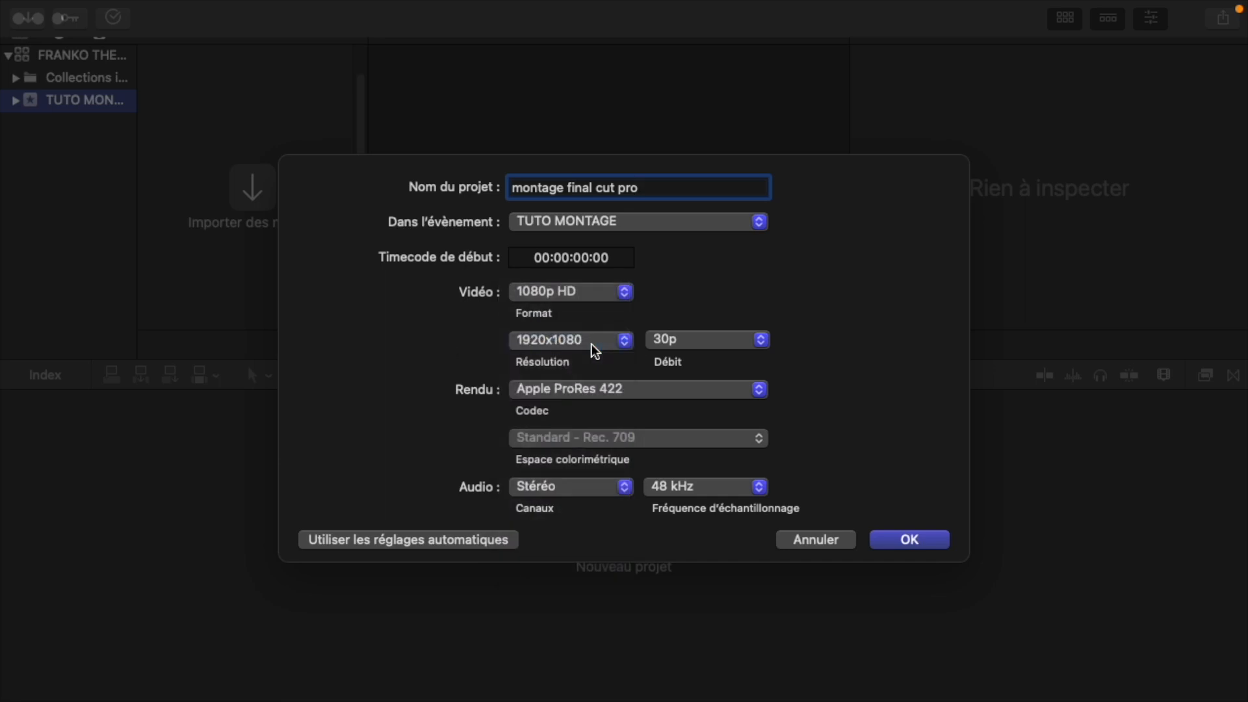
{"action": "left_click", "coordinate": [760, 344]}
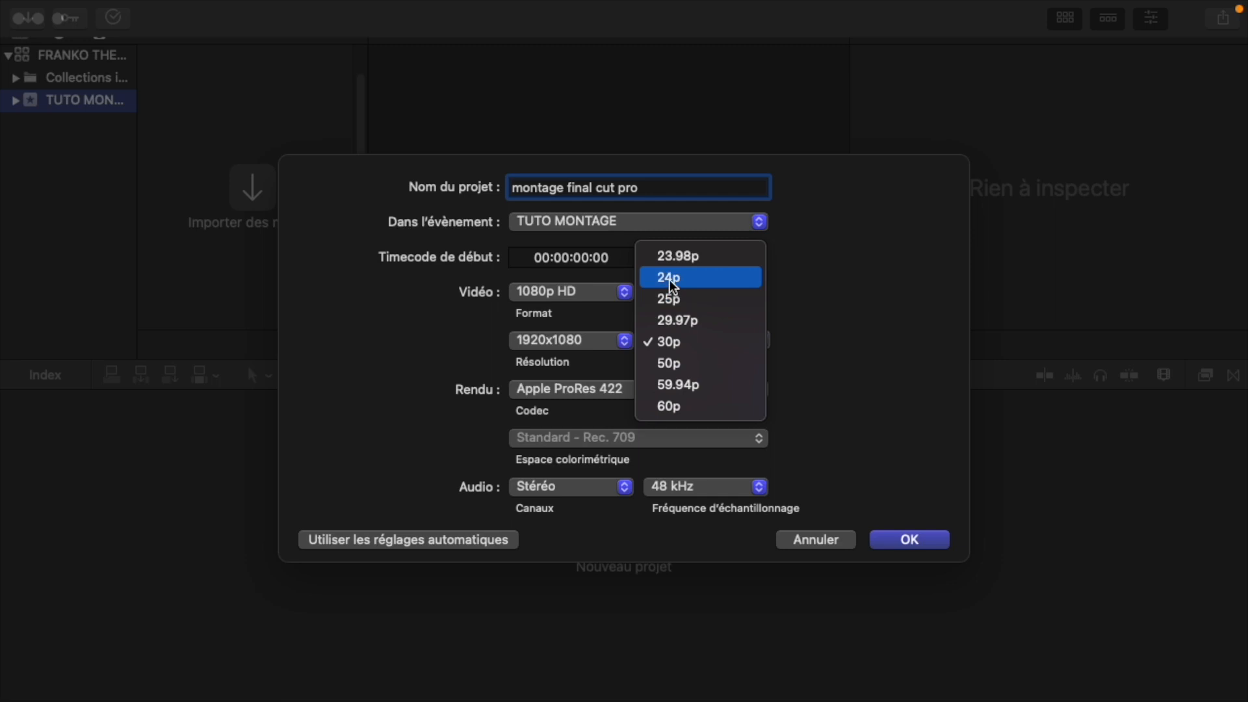
{"action": "left_click", "coordinate": [703, 342]}
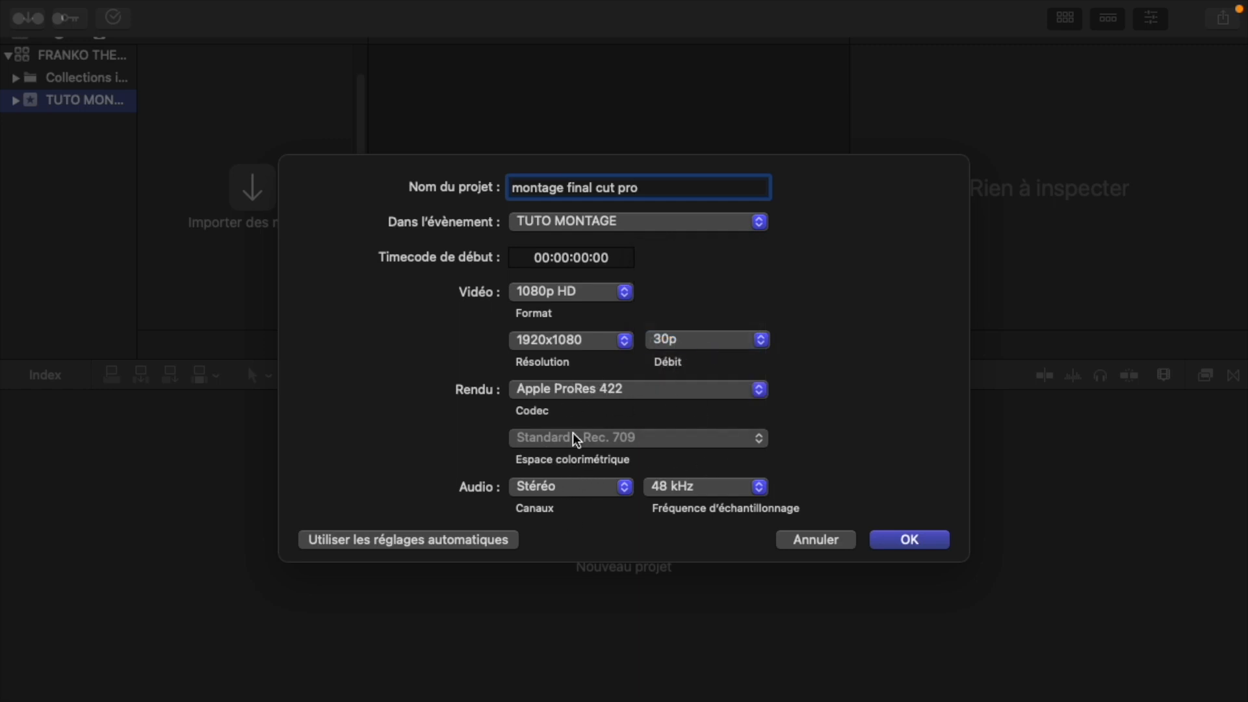
{"action": "left_click", "coordinate": [904, 539]}
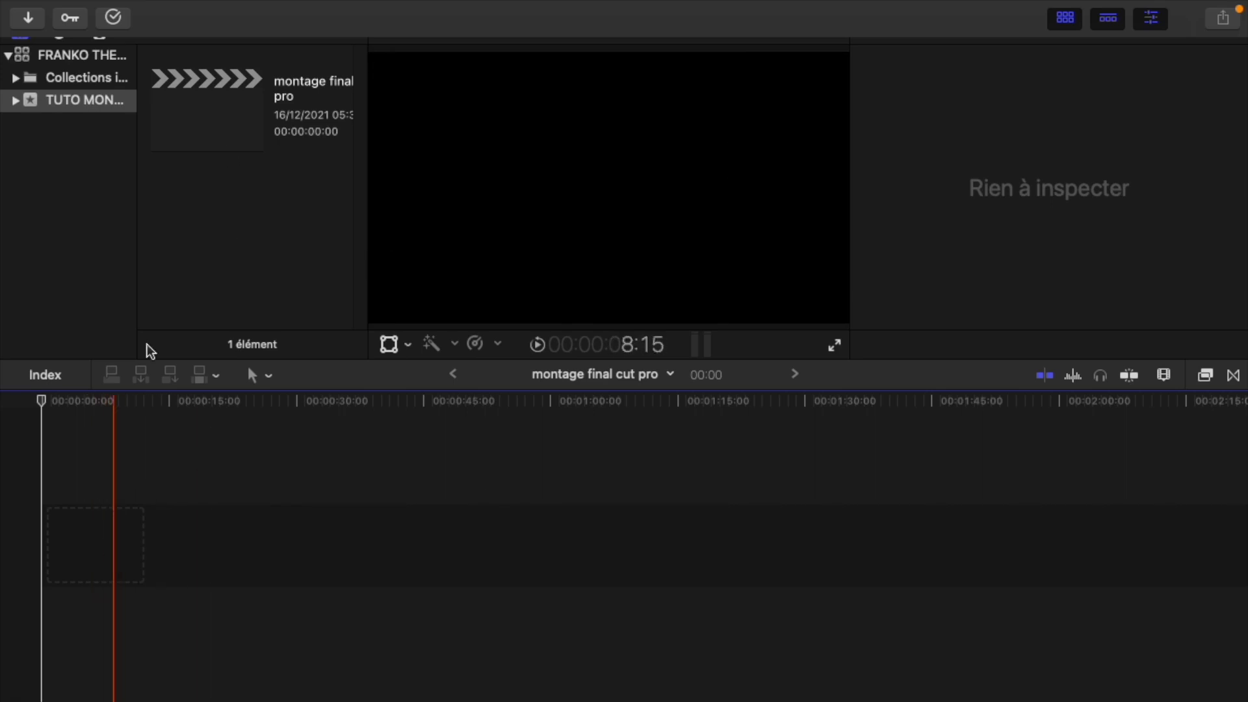
Import DJI_0726.MP4 from the "rush falaise dschang" folder on the EL FRANKO drive into the TUTO MONTAGE event
{"action": "mouse_move", "coordinate": [199, 6]}
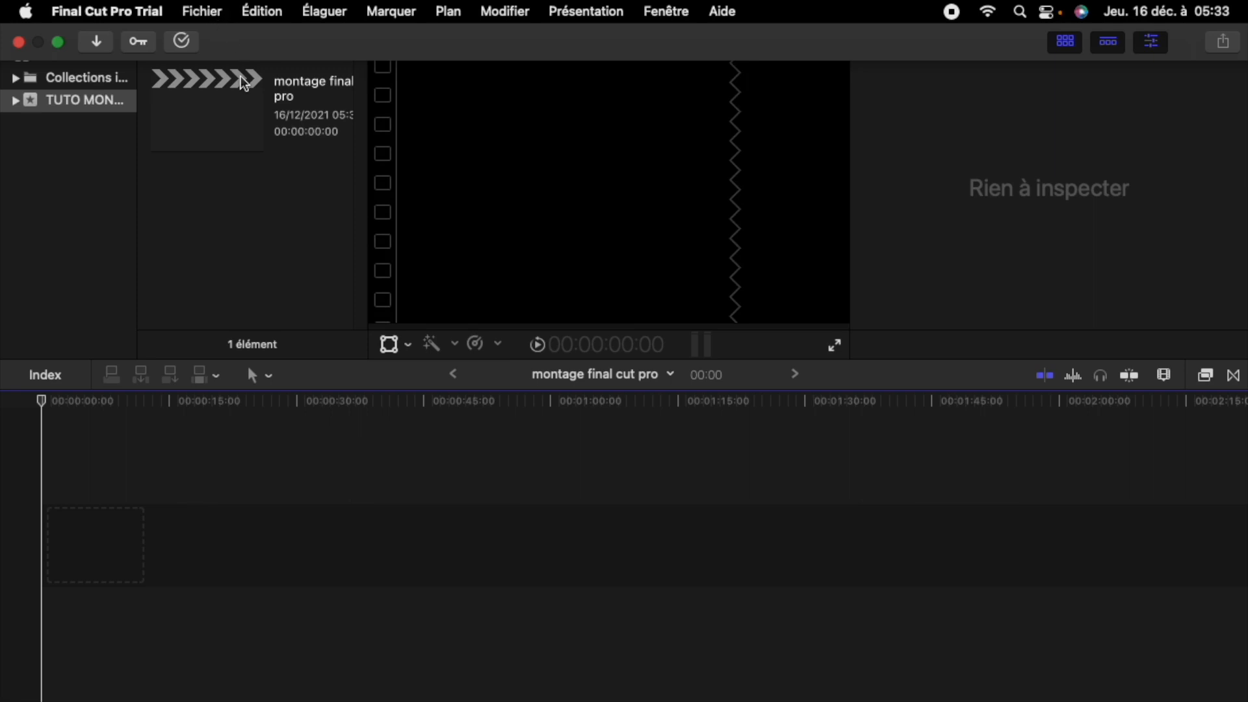
{"action": "left_click", "coordinate": [208, 14]}
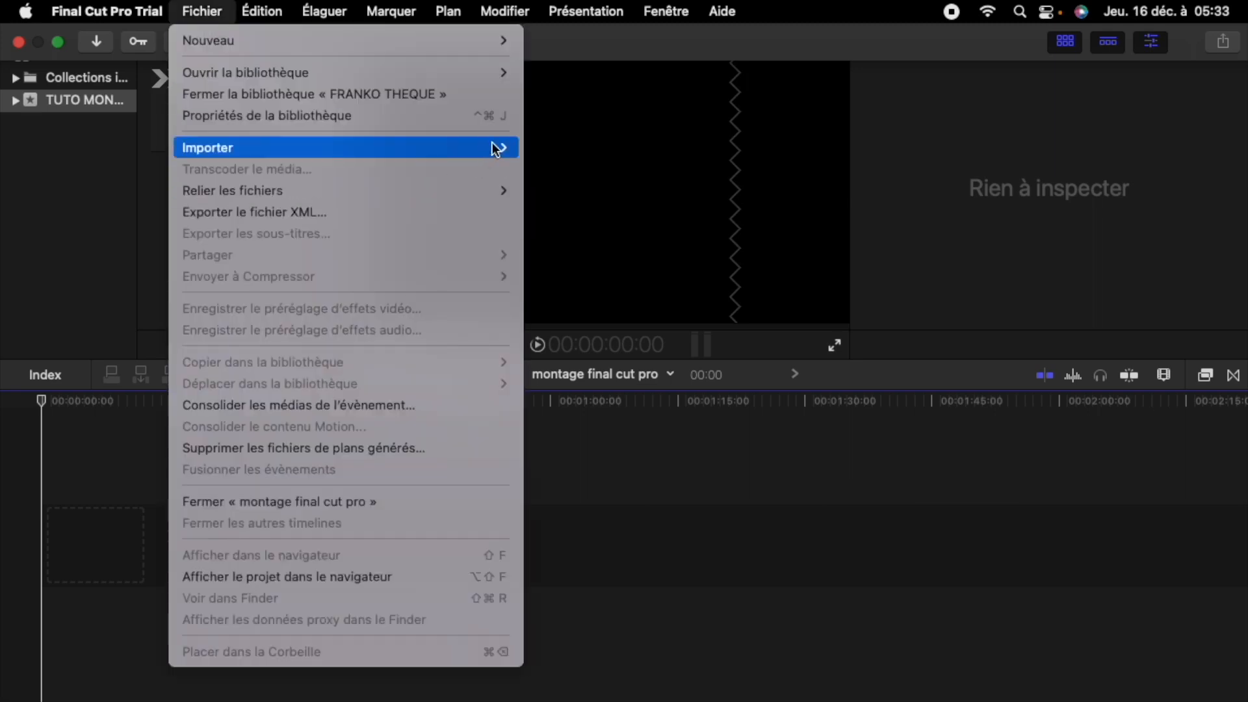
{"action": "mouse_move", "coordinate": [498, 148]}
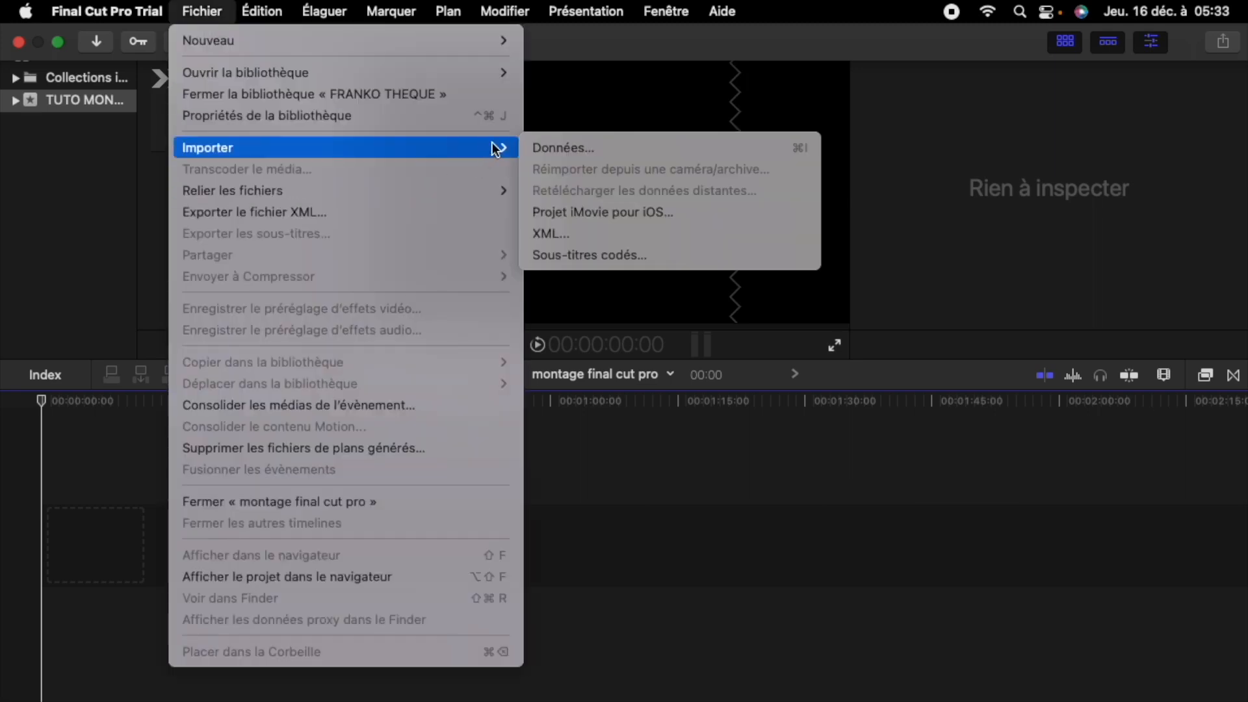
{"action": "left_click", "coordinate": [560, 150]}
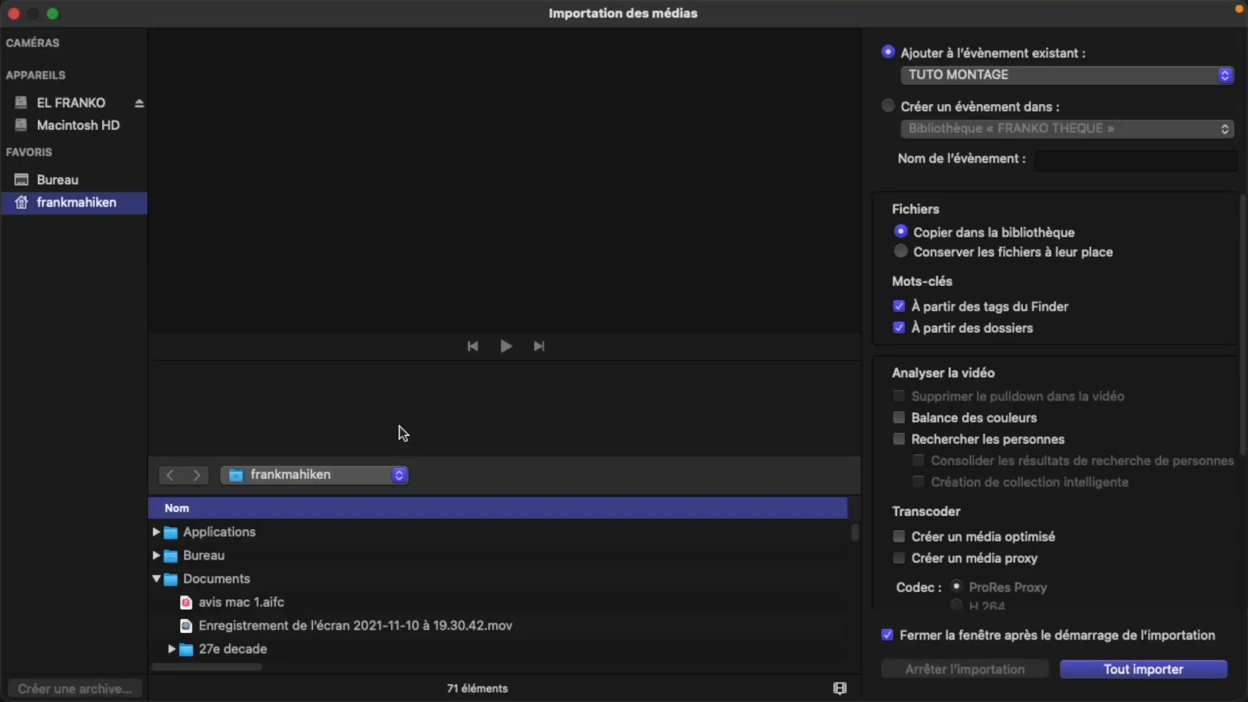
{"action": "left_click", "coordinate": [61, 104]}
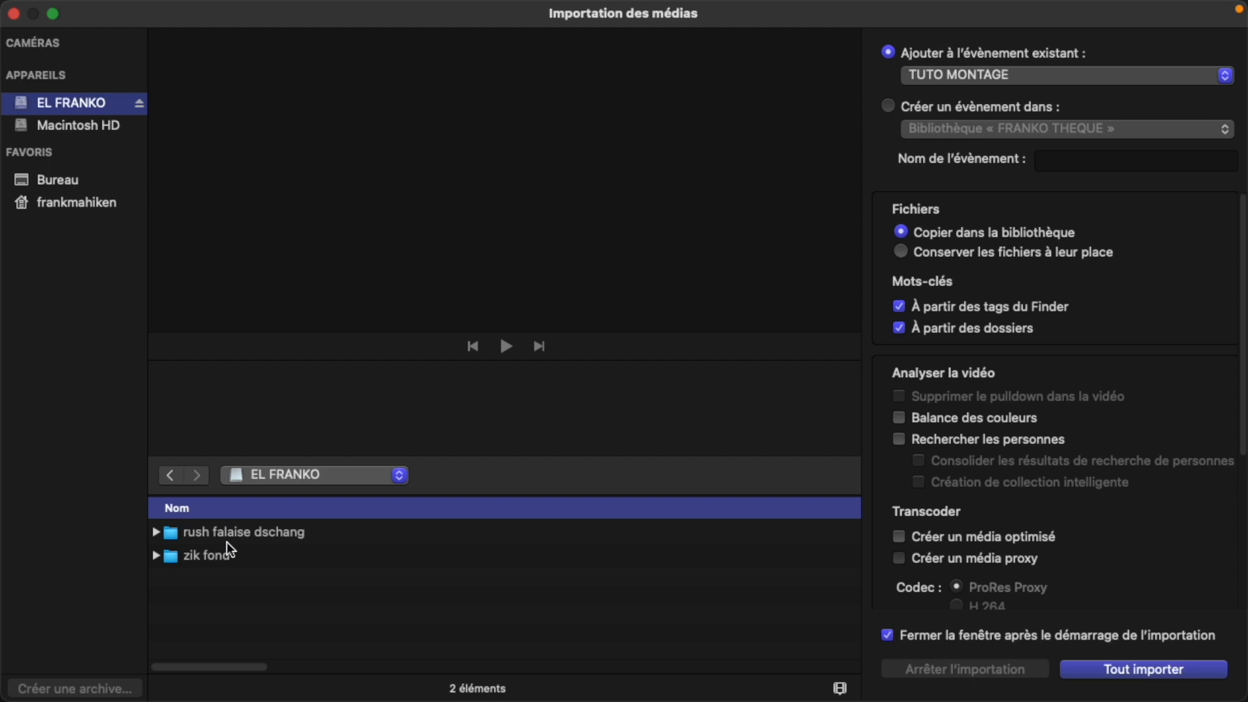
{"action": "left_click", "coordinate": [157, 532]}
{"action": "left_click", "coordinate": [233, 557]}
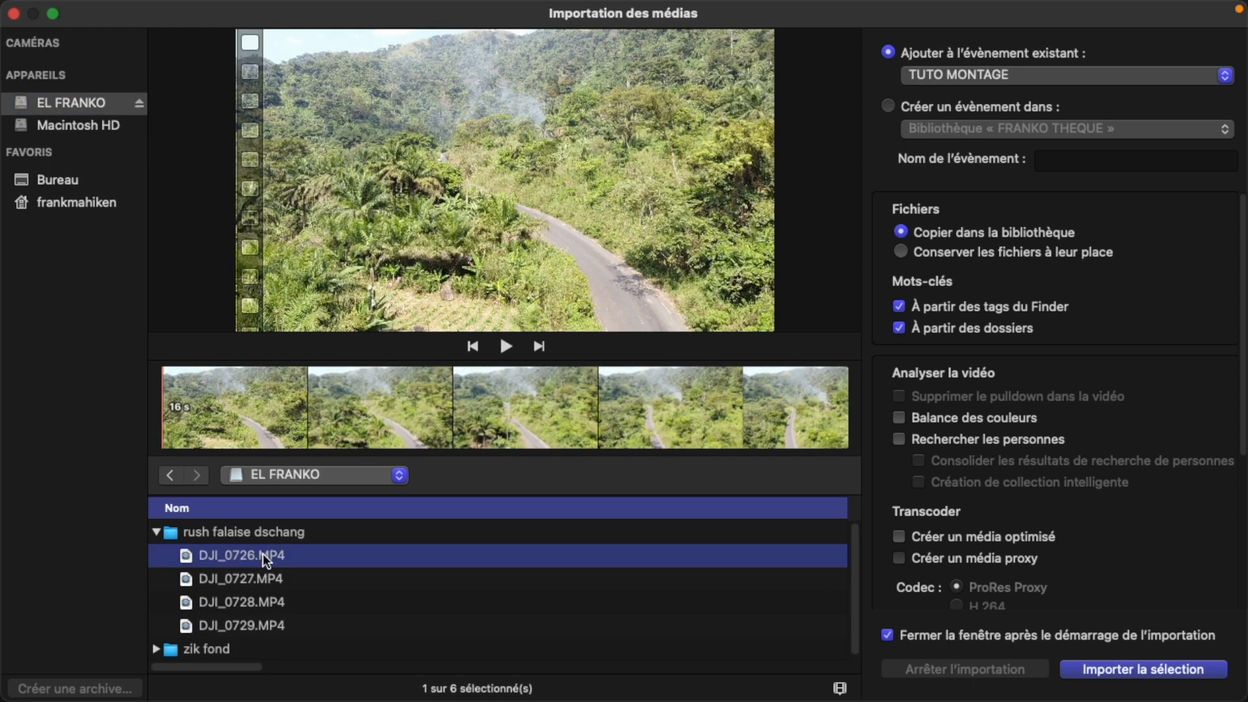
{"action": "left_click", "coordinate": [1096, 676]}
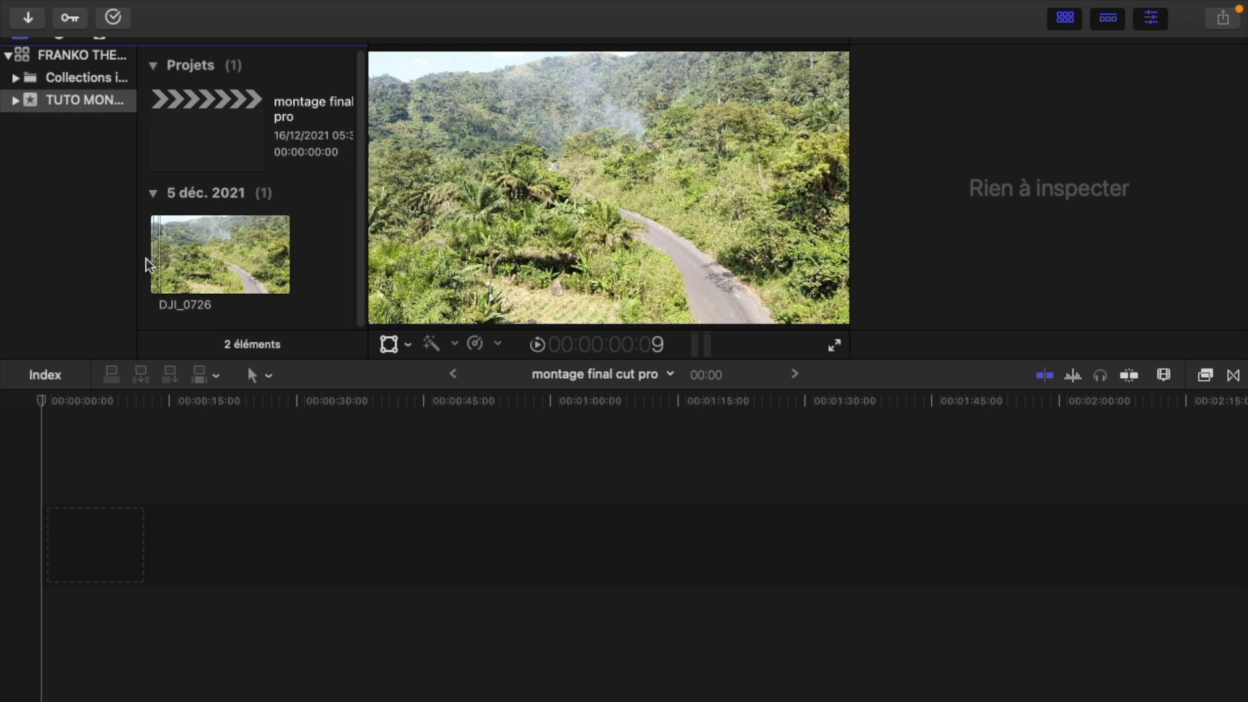
Mark the range from 3:10 to 10:12 in the DJI_0726 clip and append it to the timeline
{"action": "key", "text": "space"}
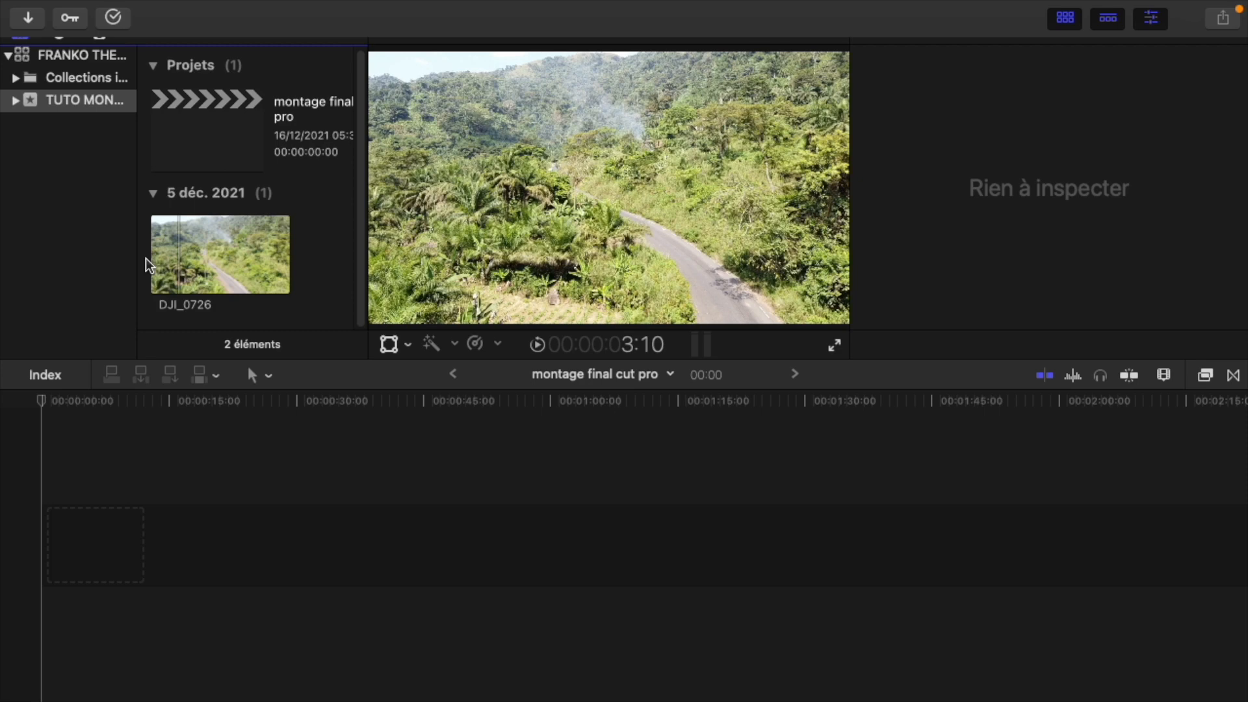
{"action": "key", "text": "i"}
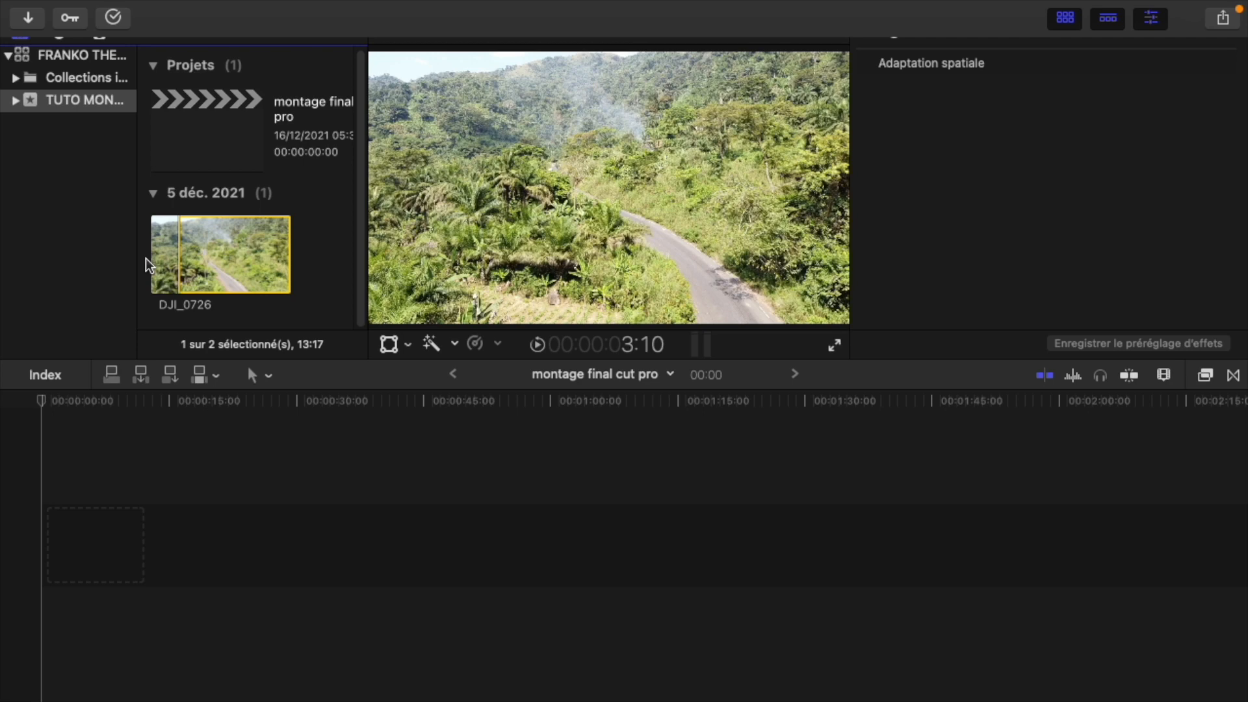
{"action": "key", "text": "space"}
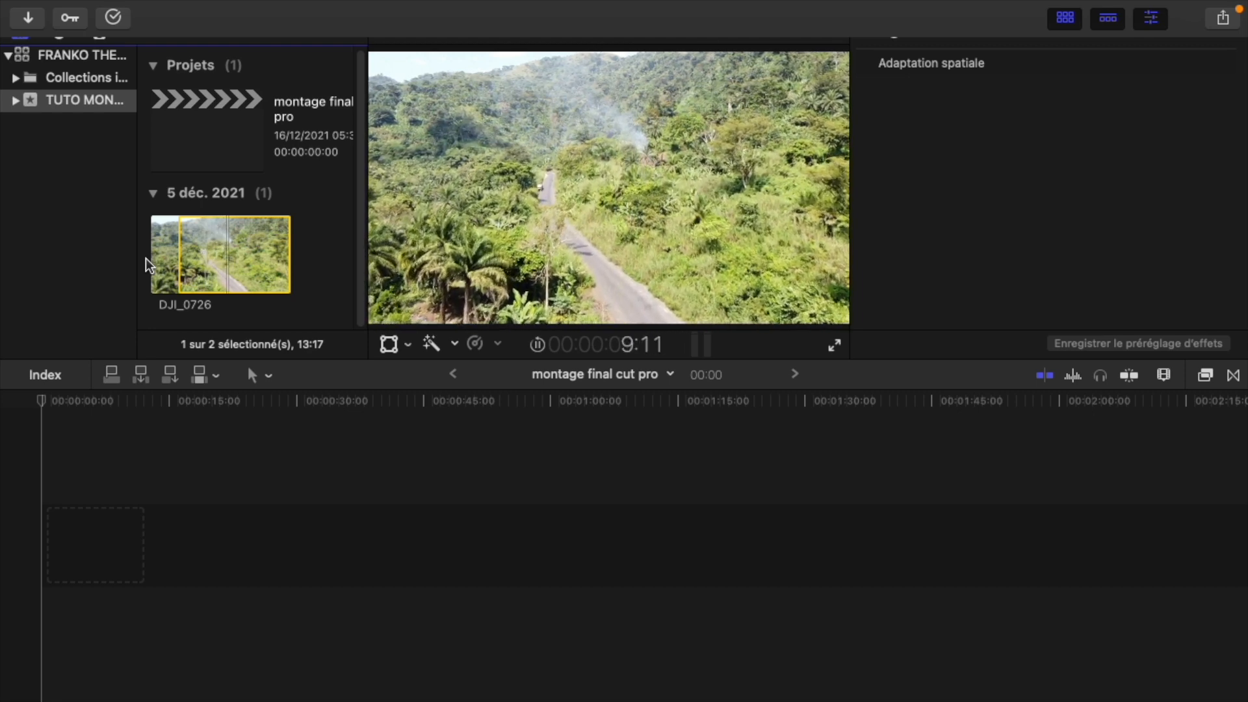
{"action": "key", "text": "space"}
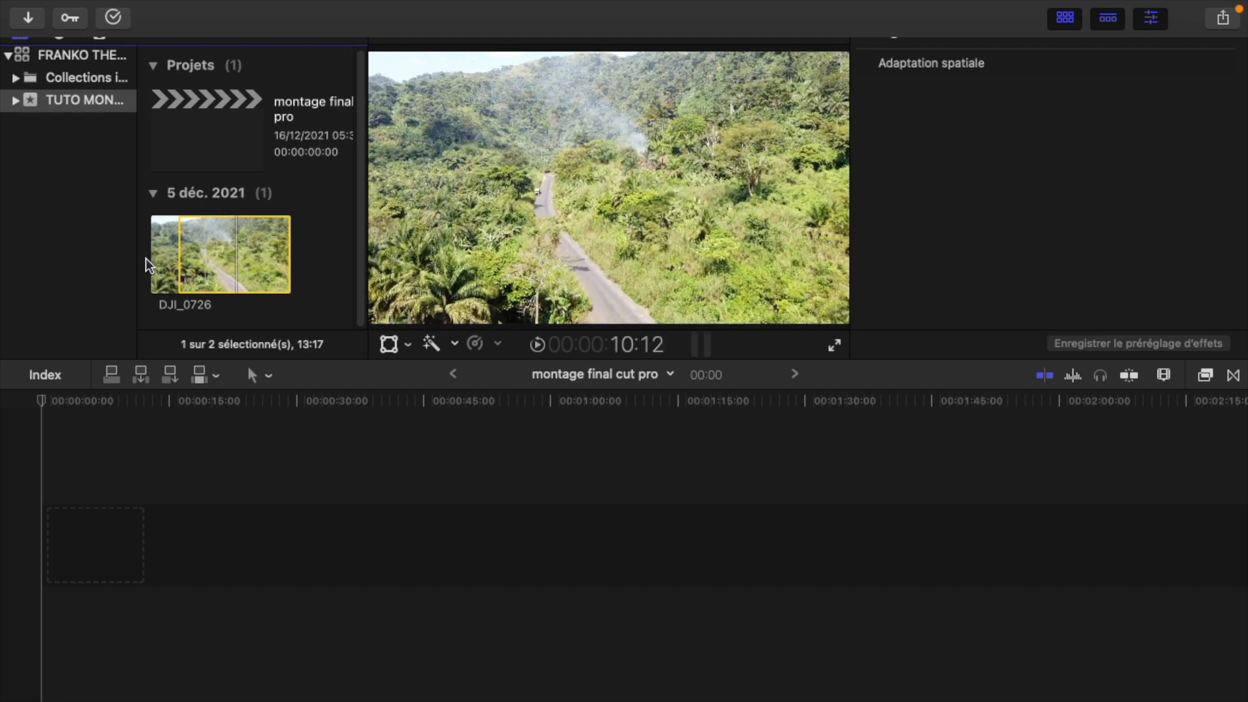
{"action": "key", "text": "o"}
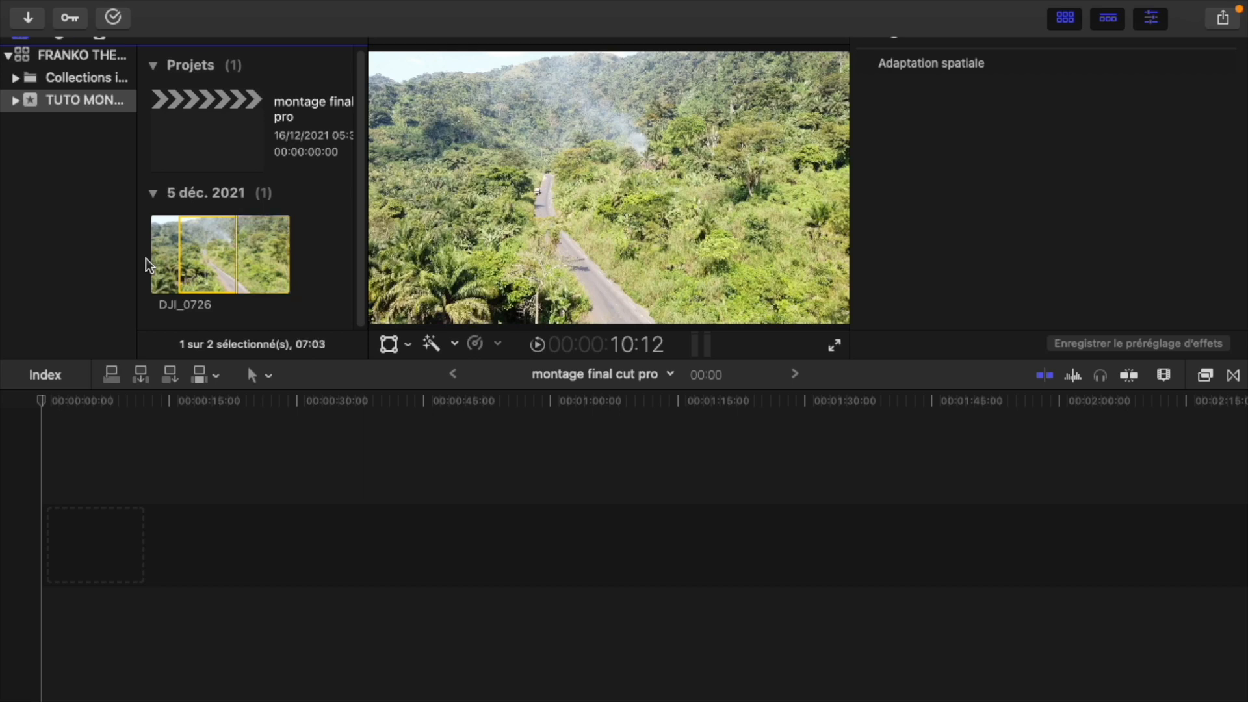
{"action": "key", "text": "e"}
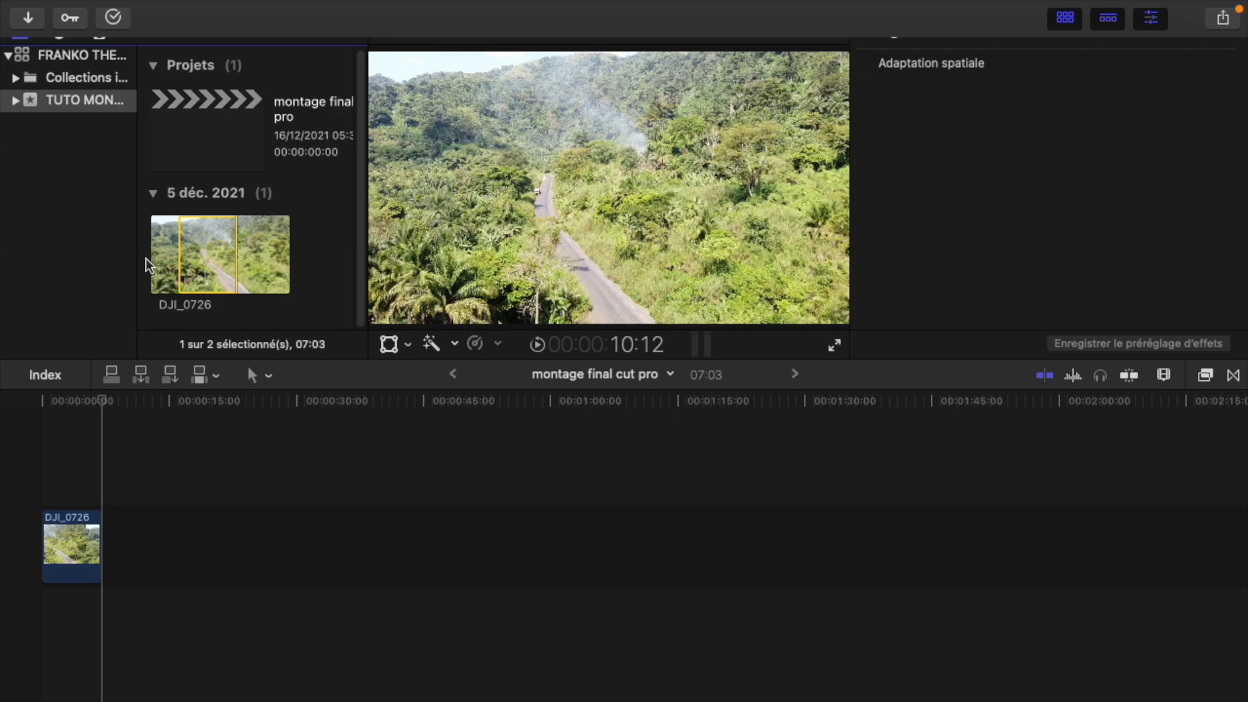
Import the ES_A Murder Story MP3 from the "zik fond" folder on the EL FRANKO drive into the TUTO MONTAGE event
{"action": "left_click", "coordinate": [28, 412]}
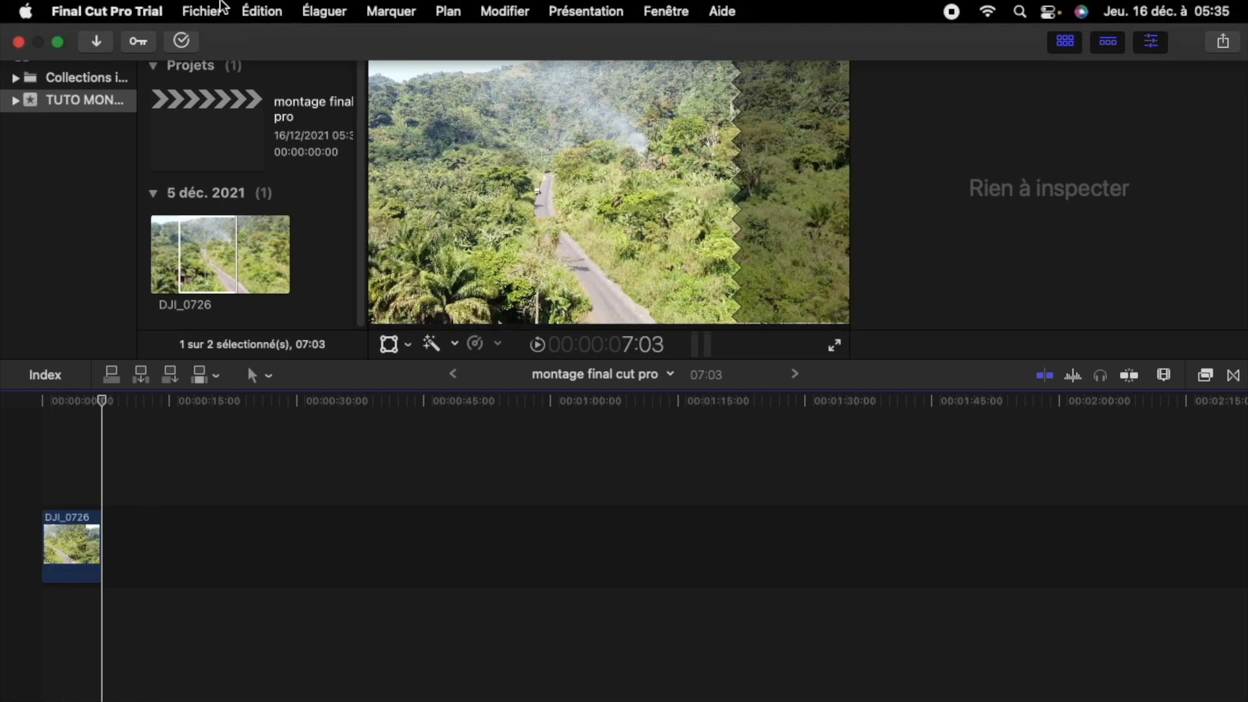
{"action": "left_click", "coordinate": [203, 12]}
{"action": "mouse_move", "coordinate": [268, 49]}
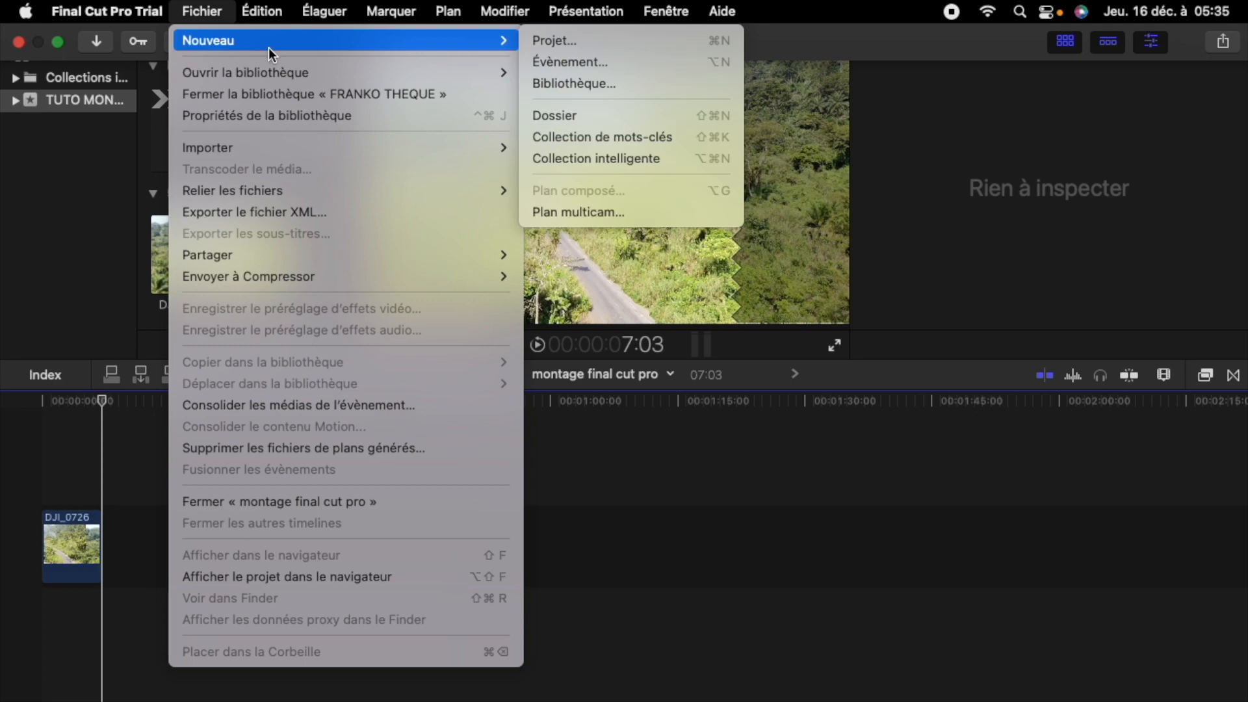
{"action": "mouse_move", "coordinate": [311, 154]}
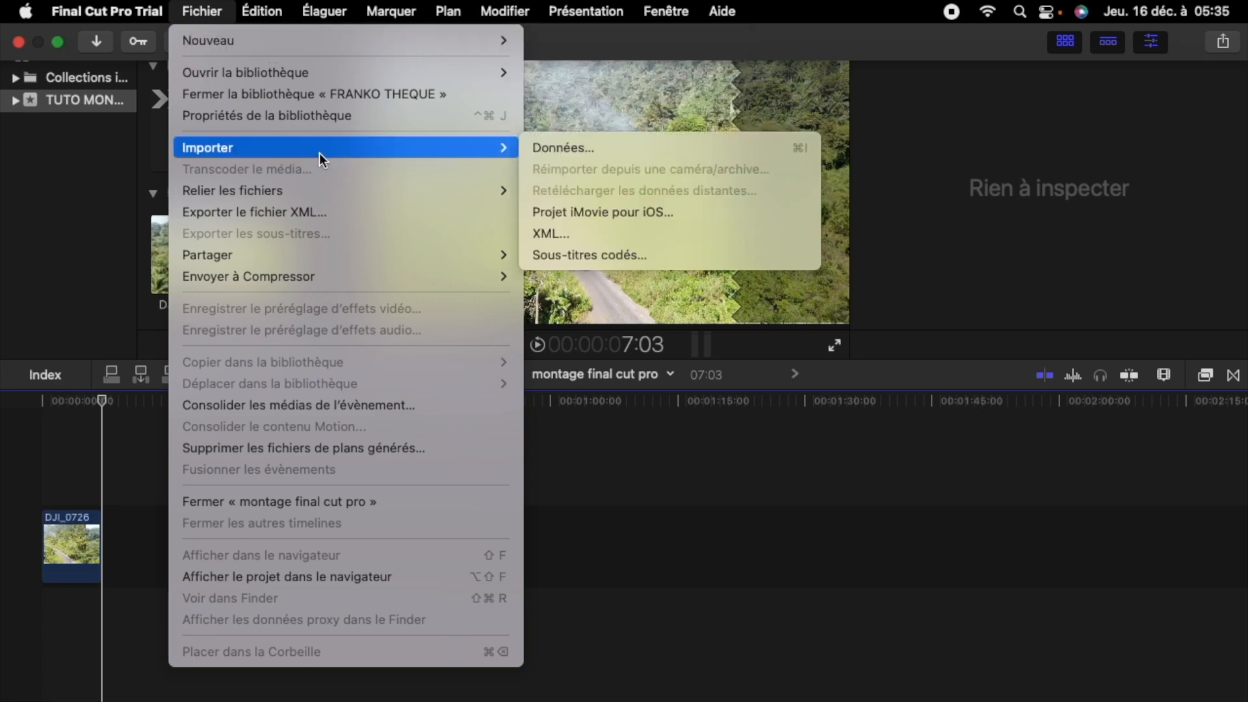
{"action": "left_click", "coordinate": [571, 146]}
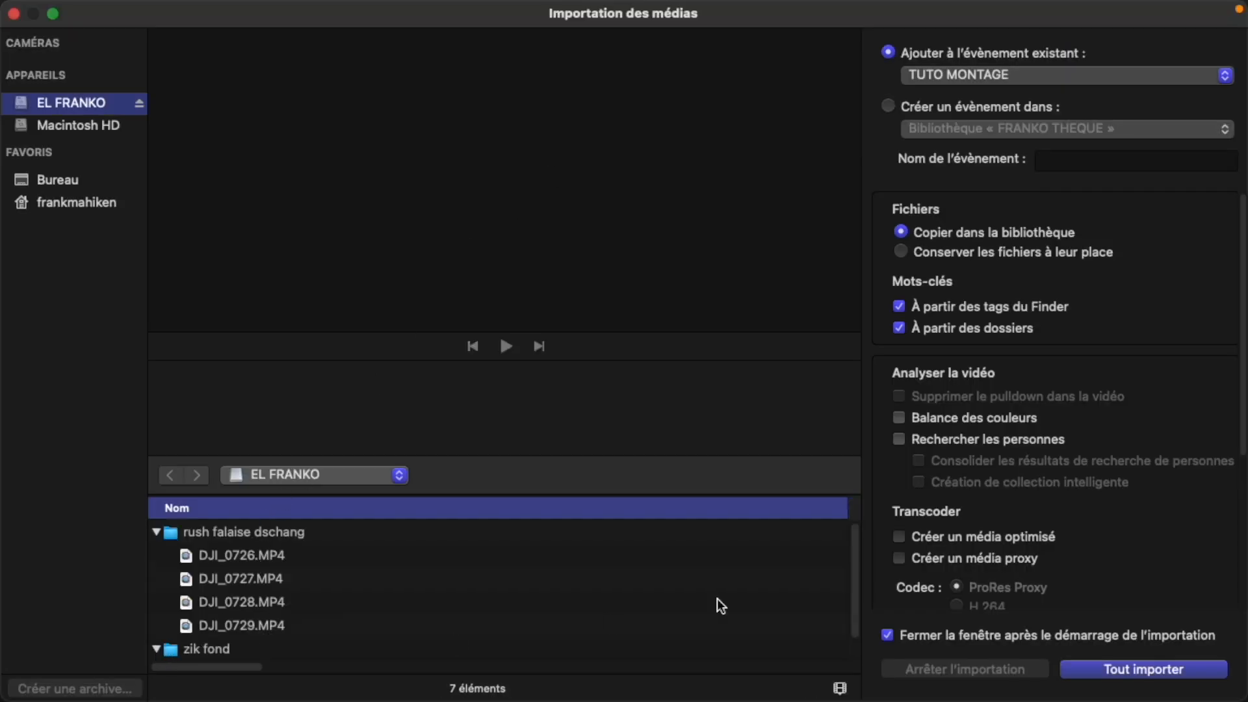
{"action": "left_click_drag", "start_coordinate": [857, 597], "coordinate": [852, 625]}
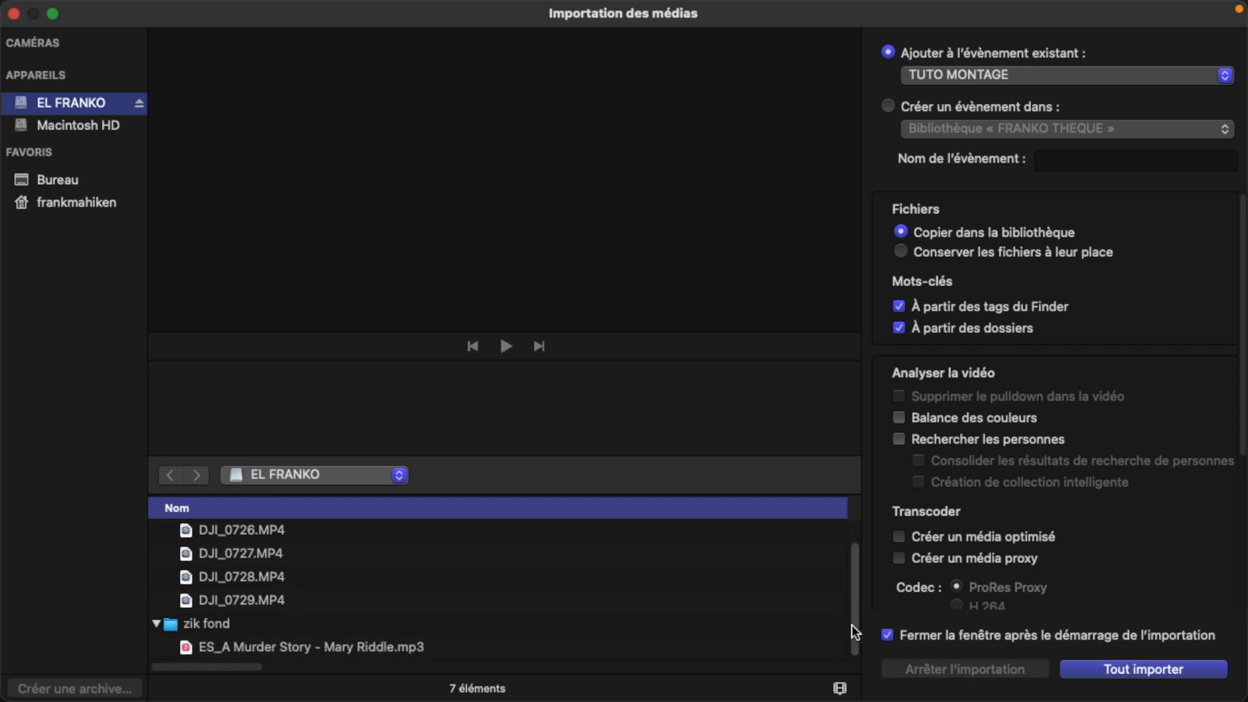
{"action": "left_click", "coordinate": [264, 647]}
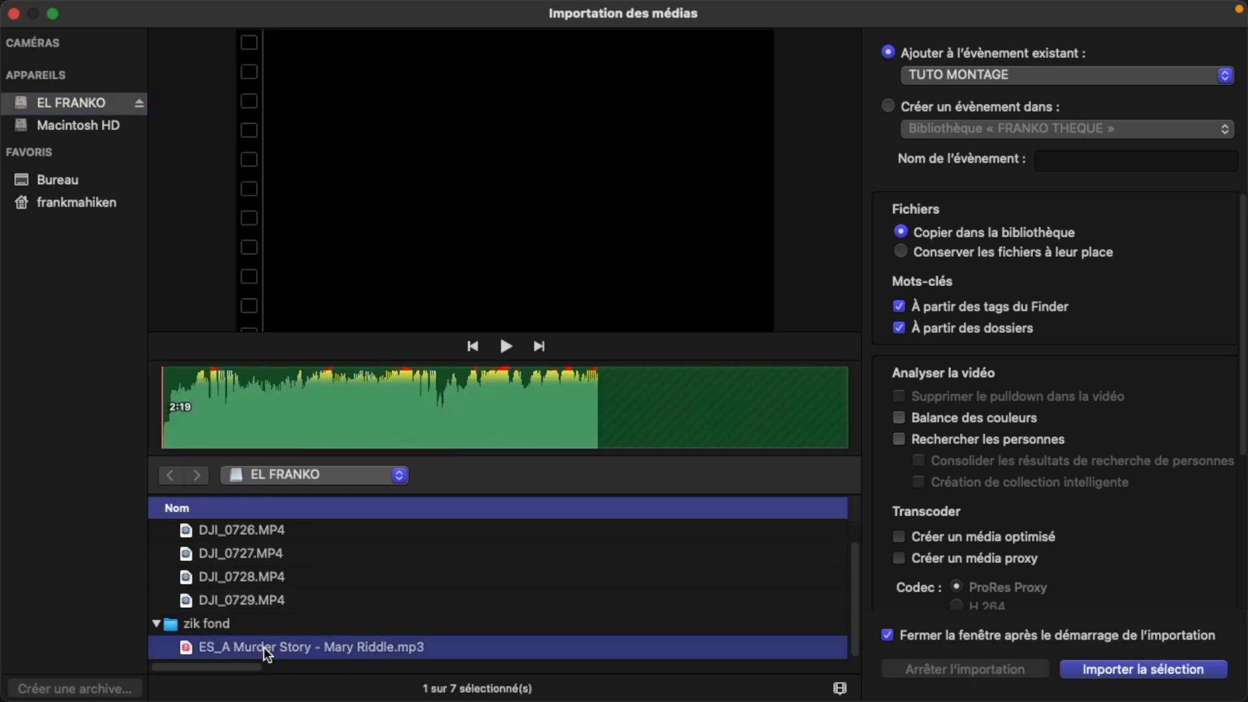
{"action": "left_click", "coordinate": [1095, 672]}
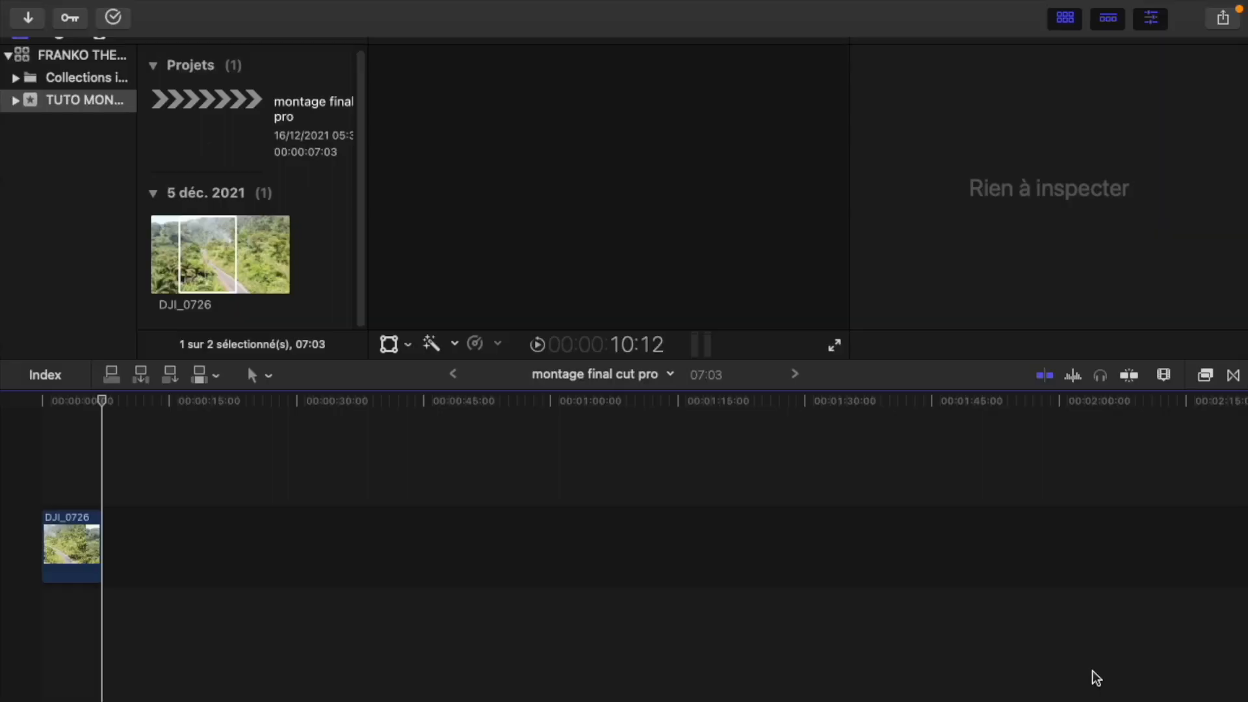
Add the whole ES_A Murder Story music track beneath the DJI_0726 clip, starting at the beginning of the timeline
{"action": "left_click_drag", "start_coordinate": [362, 217], "coordinate": [353, 166]}
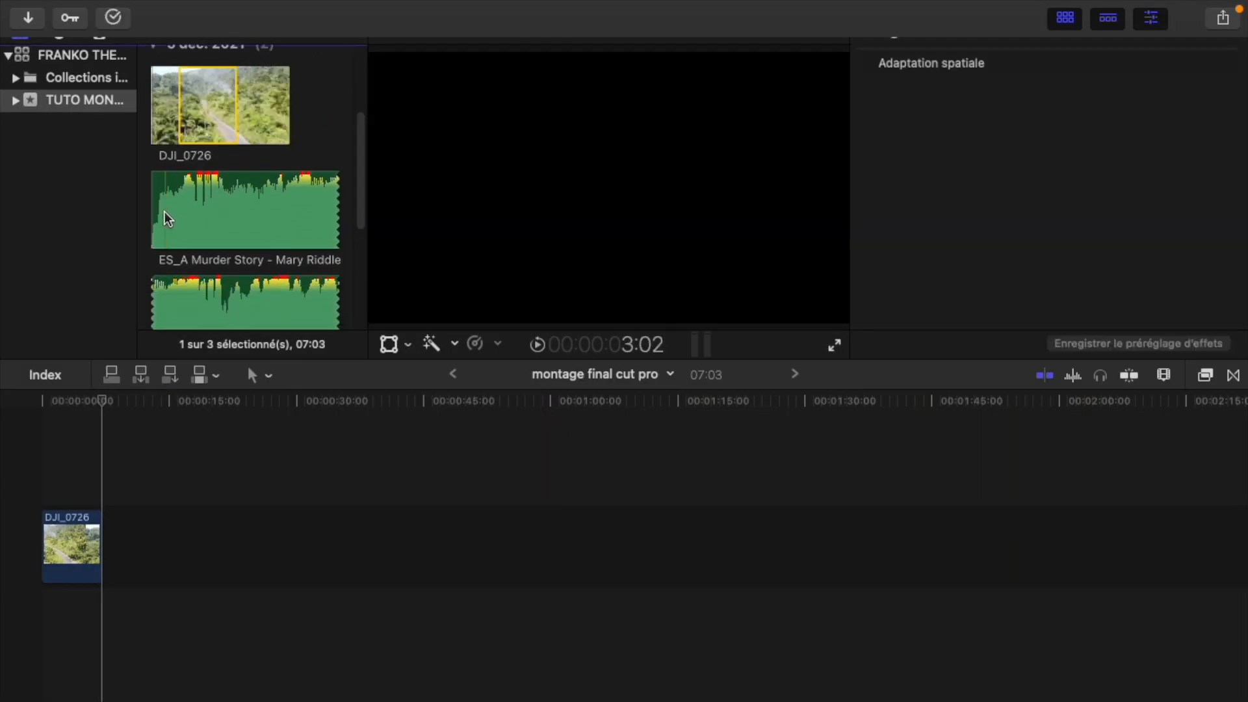
{"action": "left_click", "coordinate": [150, 212]}
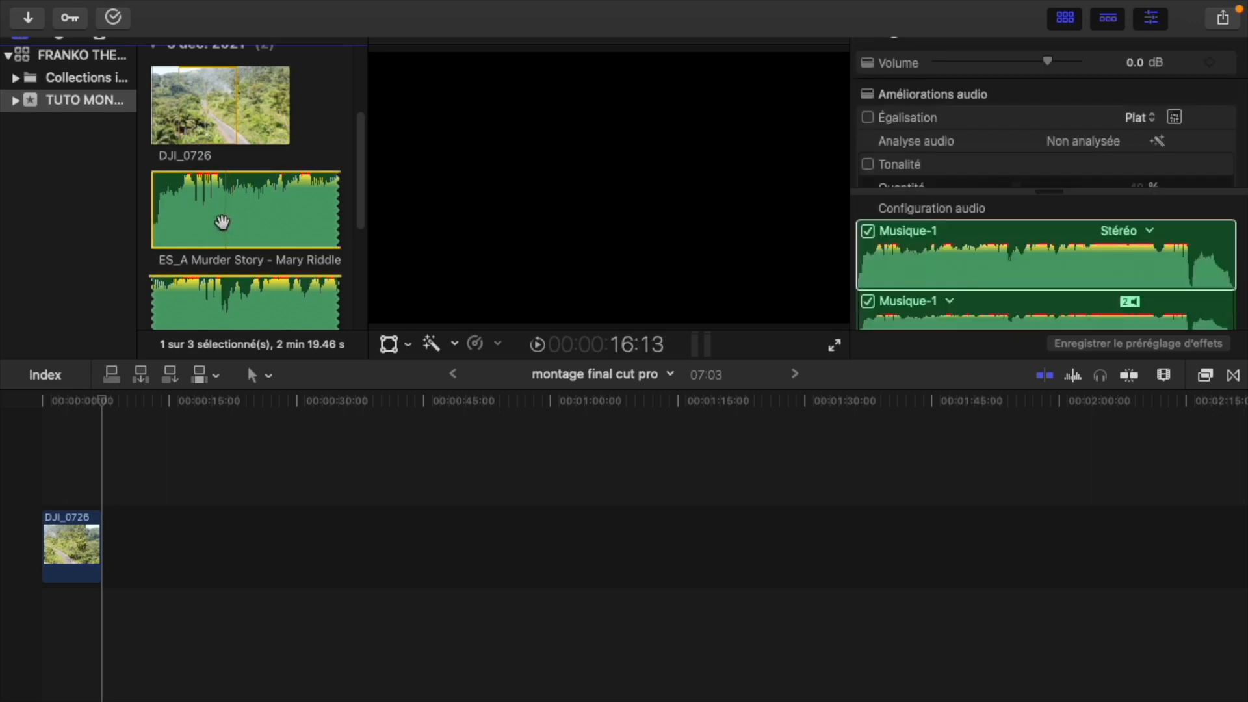
{"action": "left_click_drag", "start_coordinate": [212, 286], "coordinate": [42, 603]}
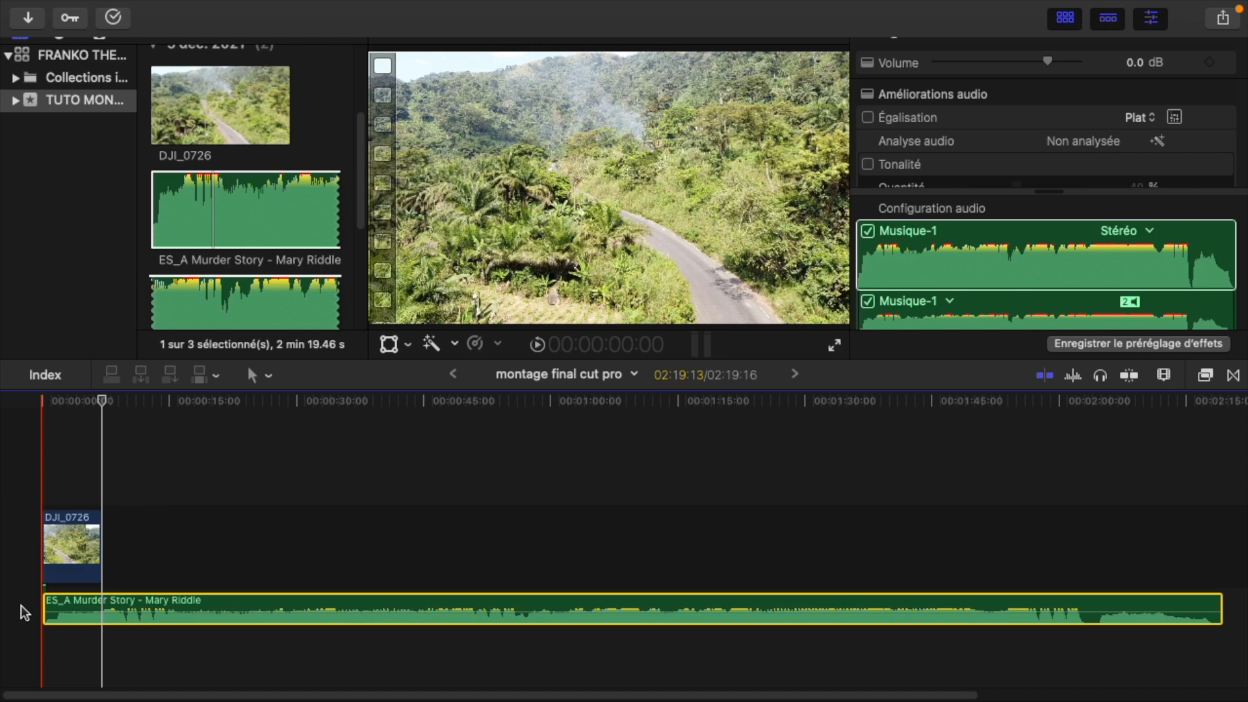
Play the opening with the music, extend the end of the DJI_0726 clip to about 9.5 seconds, and replay it from the start
{"action": "key", "text": "space"}
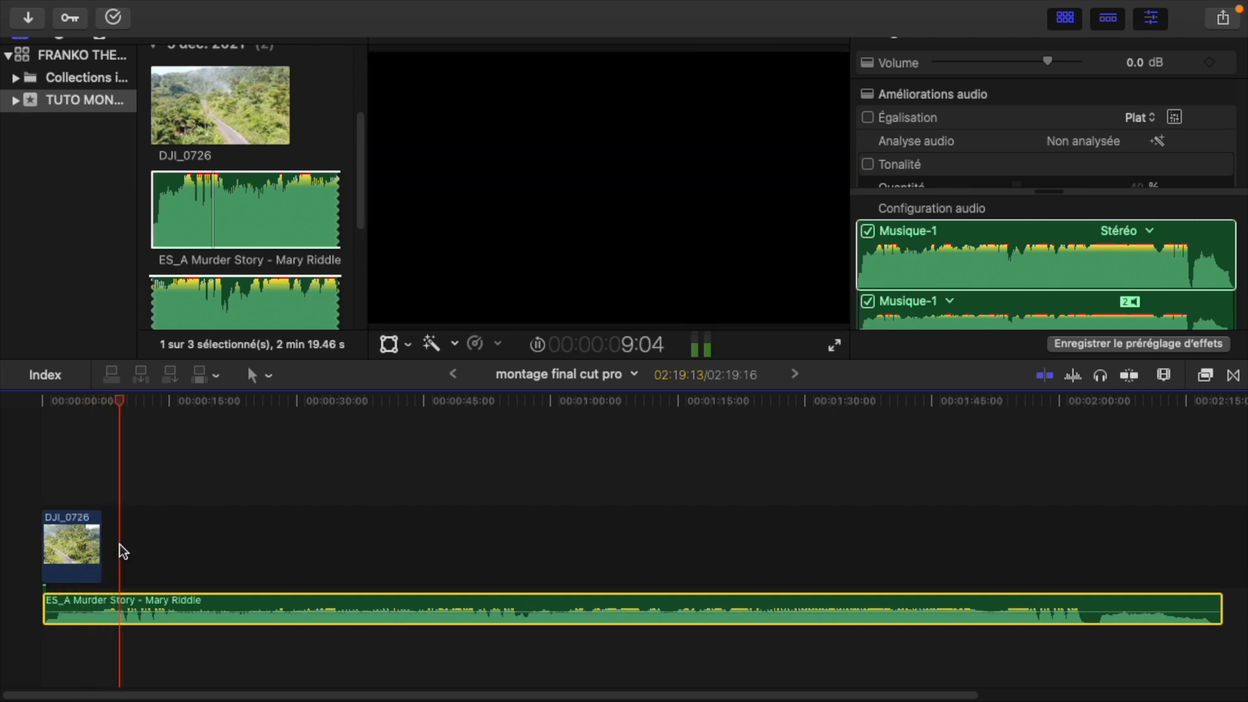
{"action": "key", "text": "space"}
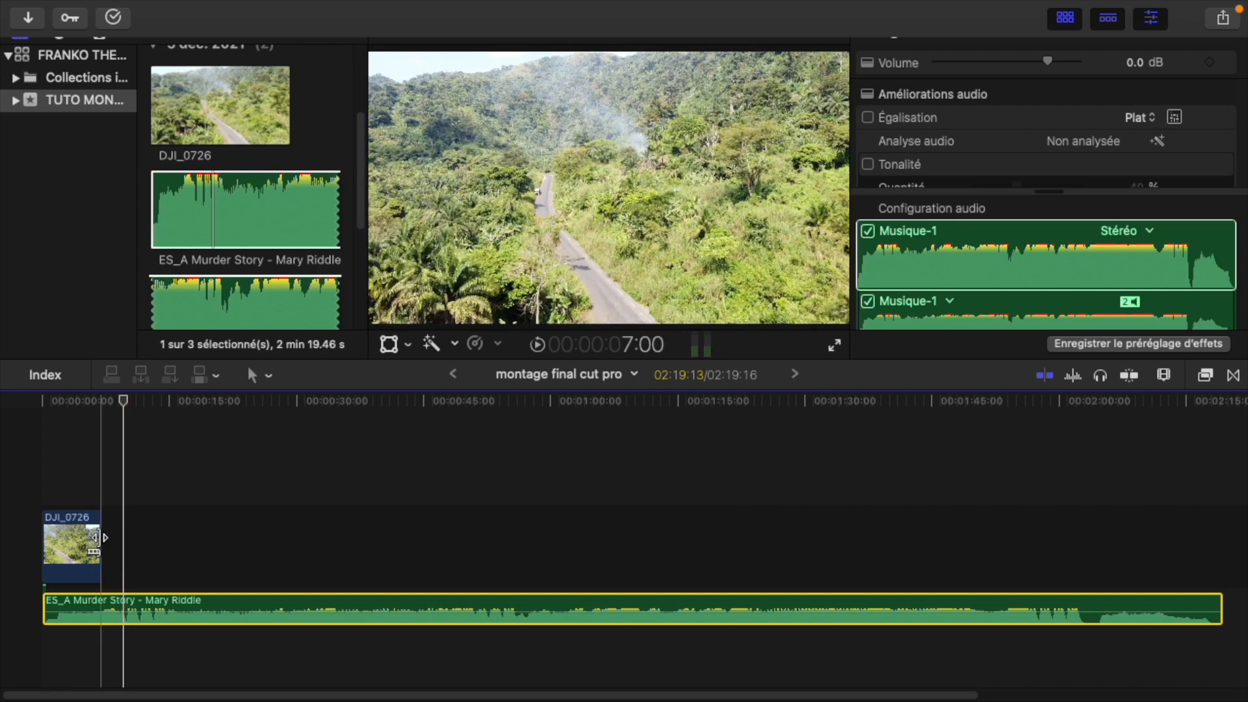
{"action": "left_click_drag", "start_coordinate": [97, 537], "coordinate": [122, 537]}
{"action": "key", "text": "Home"}
{"action": "key", "text": "space"}
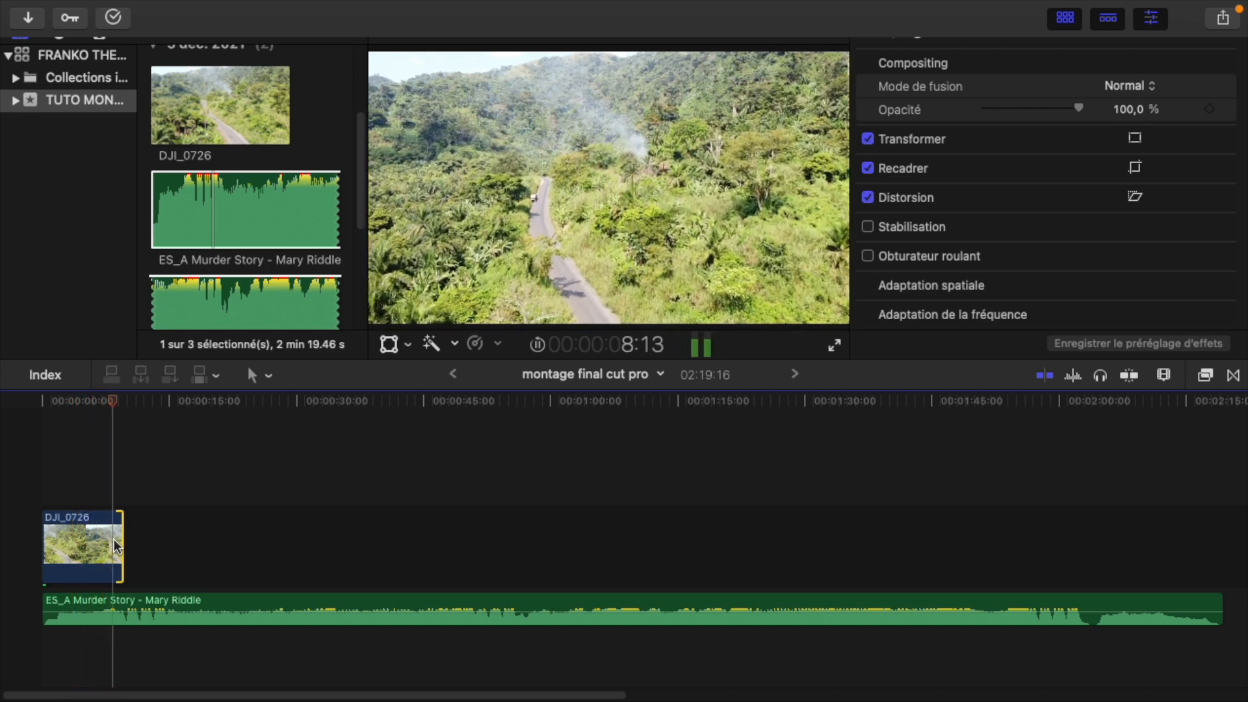
Shorten the end of the DJI_0726 timeline clip to about 8.5 seconds, playing the cut back against the music
{"action": "left_click_drag", "start_coordinate": [123, 546], "coordinate": [115, 539]}
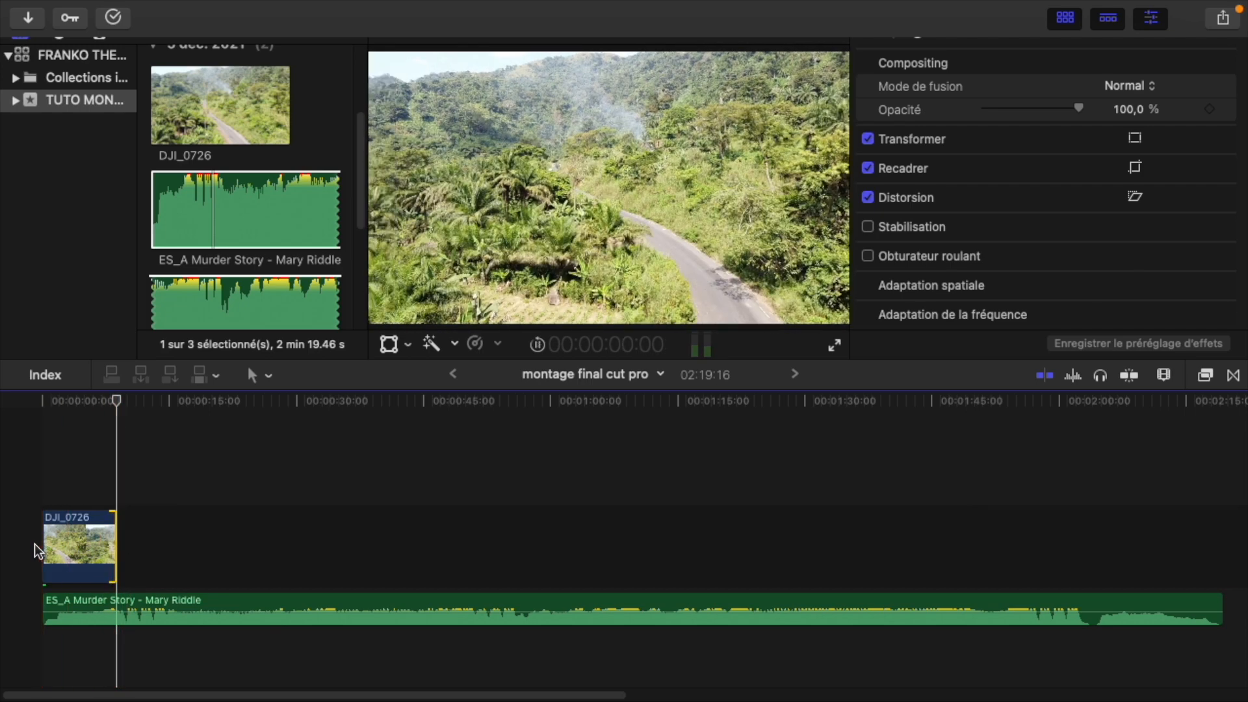
{"action": "left_click", "coordinate": [34, 544]}
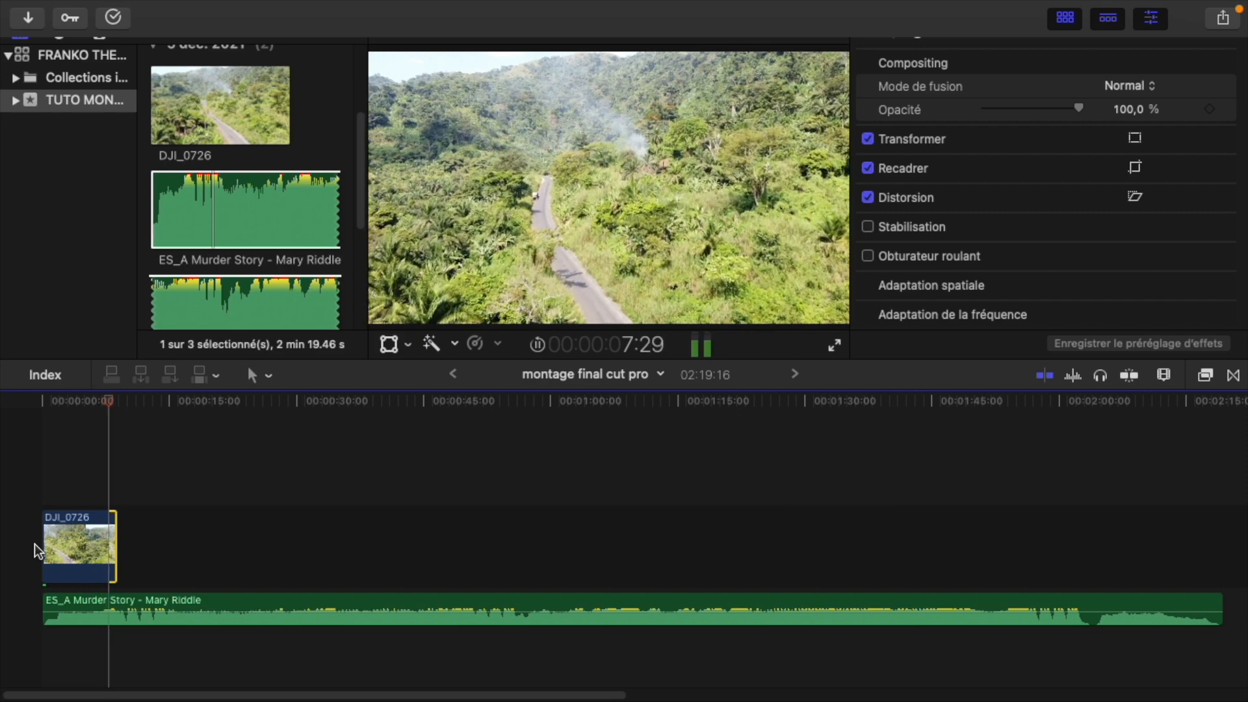
{"action": "key", "text": "space"}
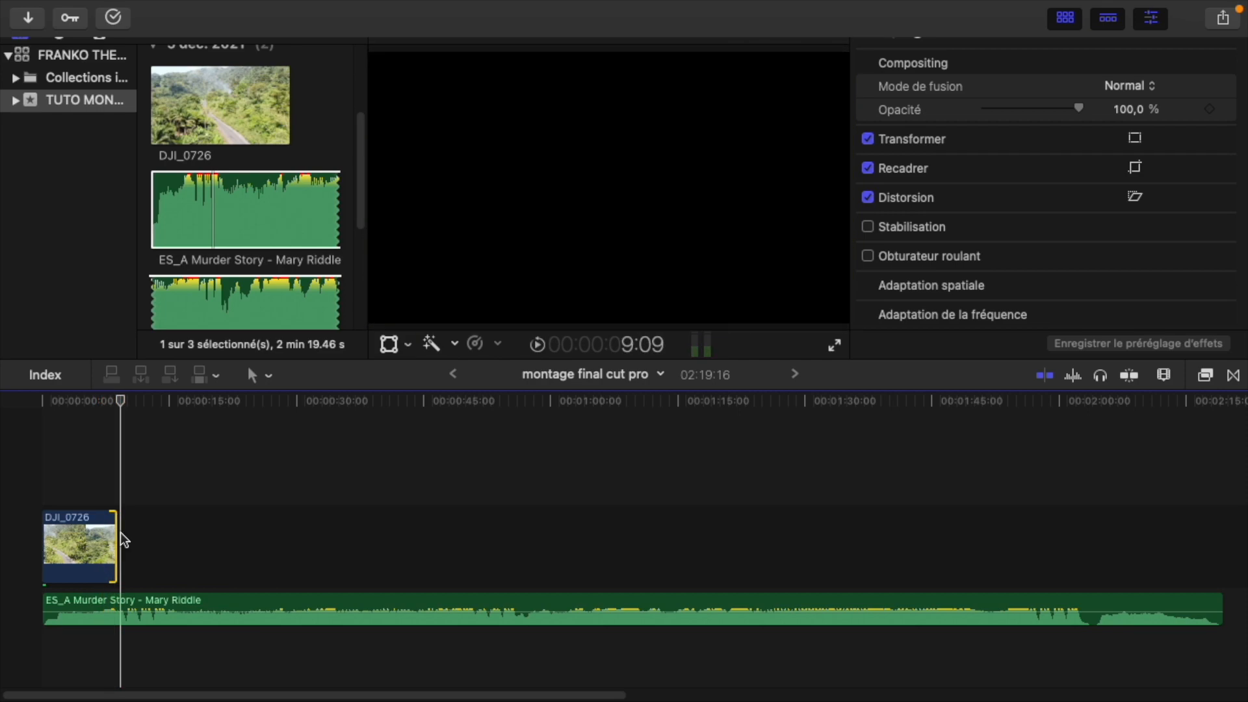
{"action": "left_click_drag", "start_coordinate": [115, 534], "coordinate": [112, 535]}
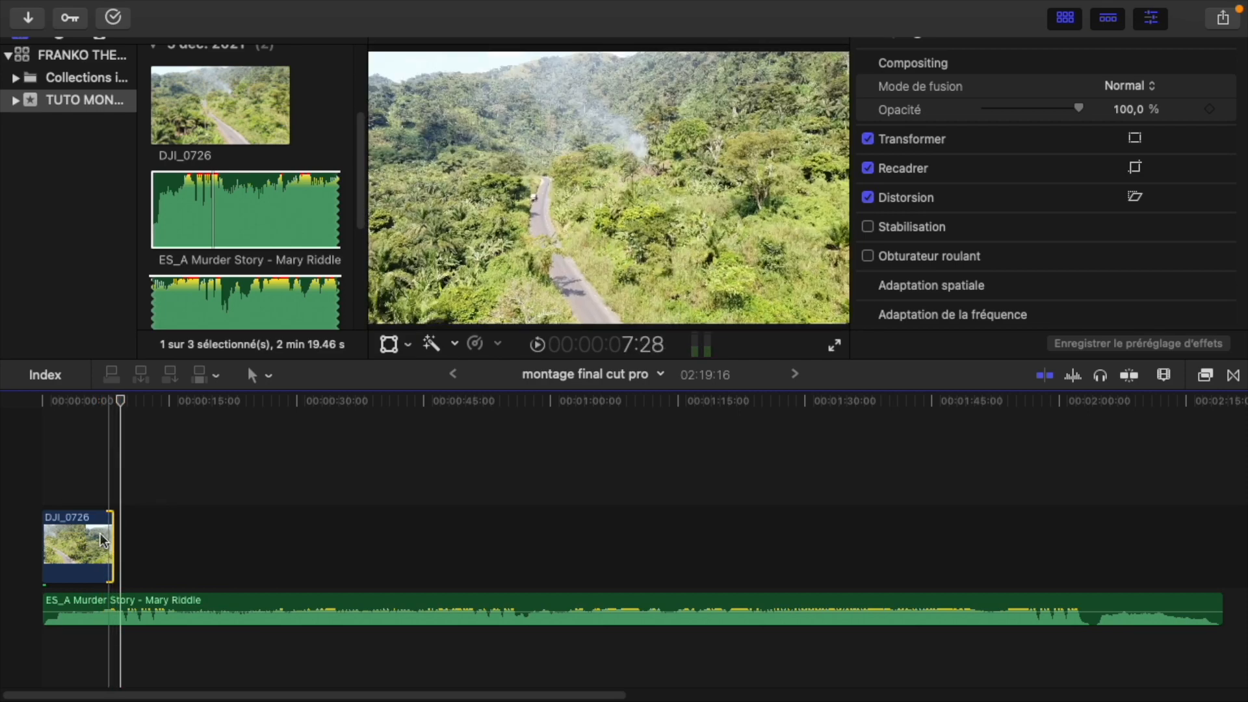
{"action": "key", "text": "space"}
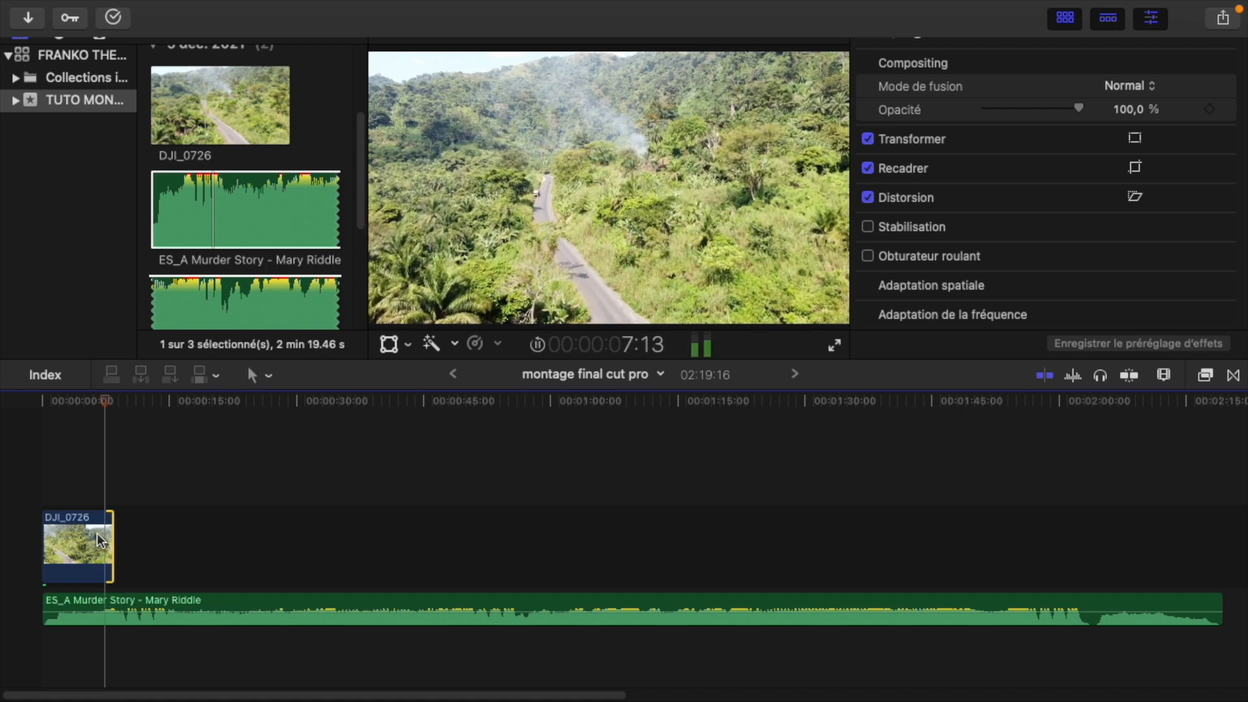
{"action": "key", "text": "space"}
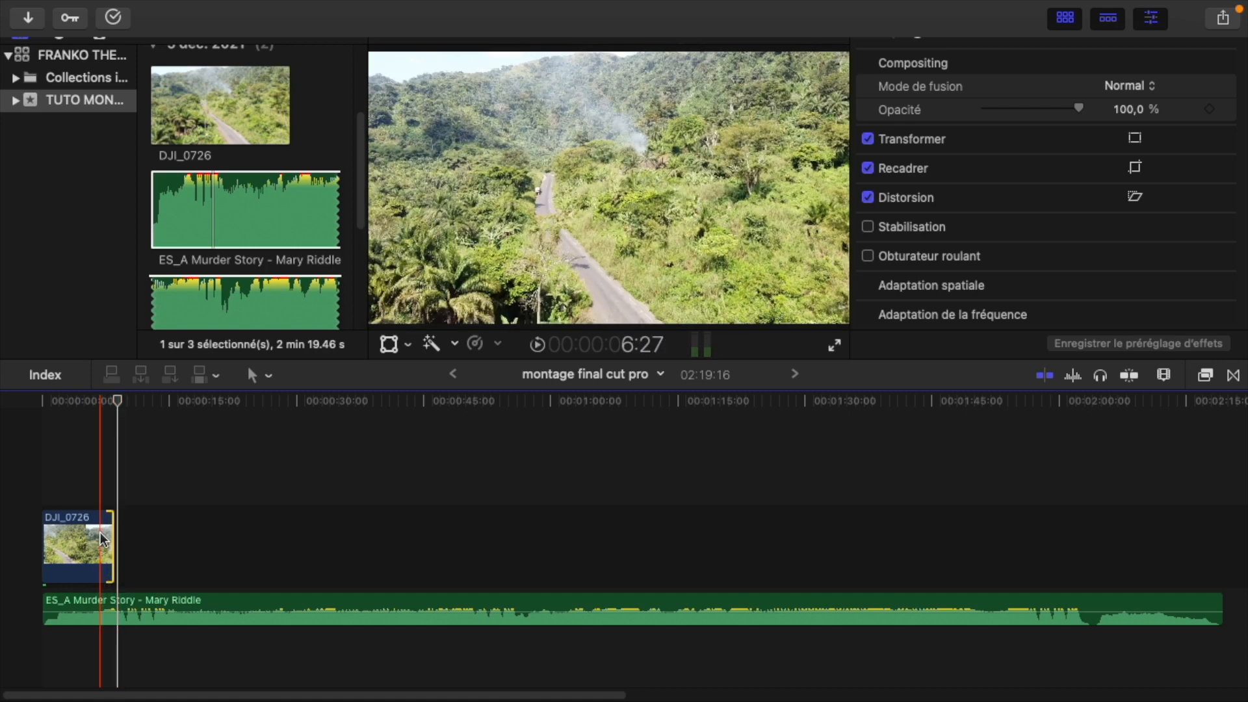
{"action": "left_click", "coordinate": [102, 538]}
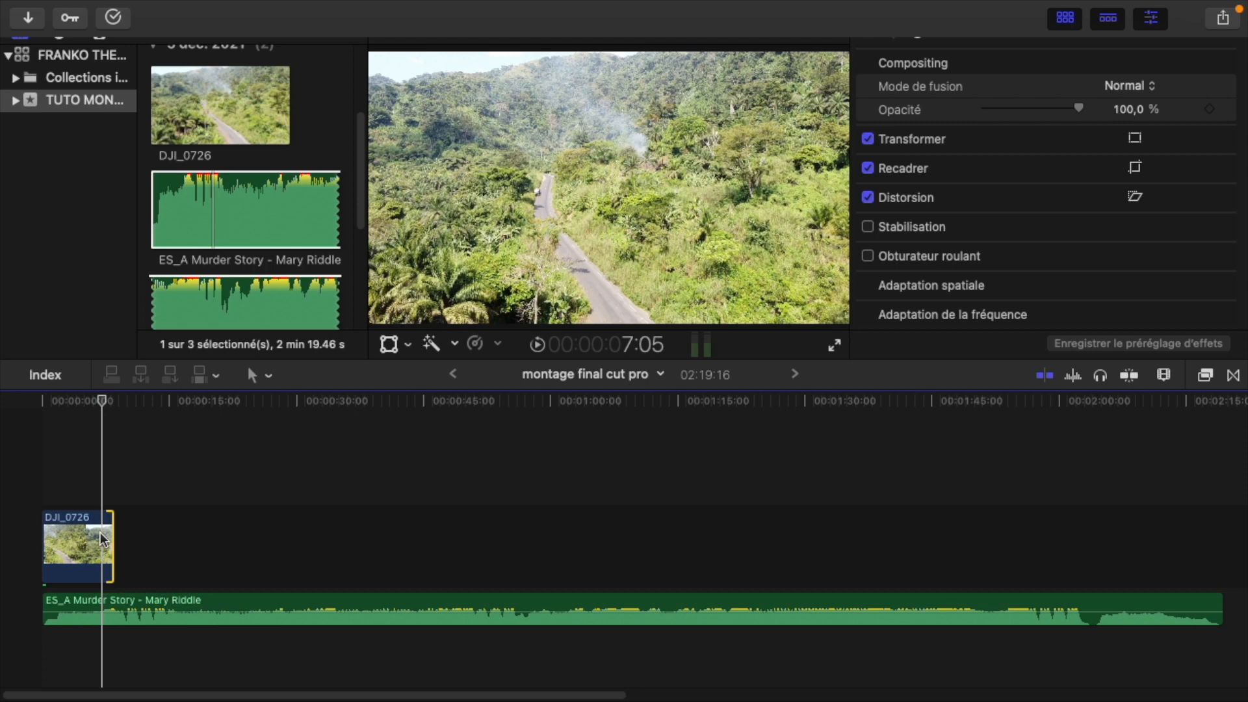
Import DJI_0727.MP4 from the "rush falaise dschang" folder on the EL FRANKO drive into the TUTO MONTAGE event
{"action": "mouse_move", "coordinate": [218, 20]}
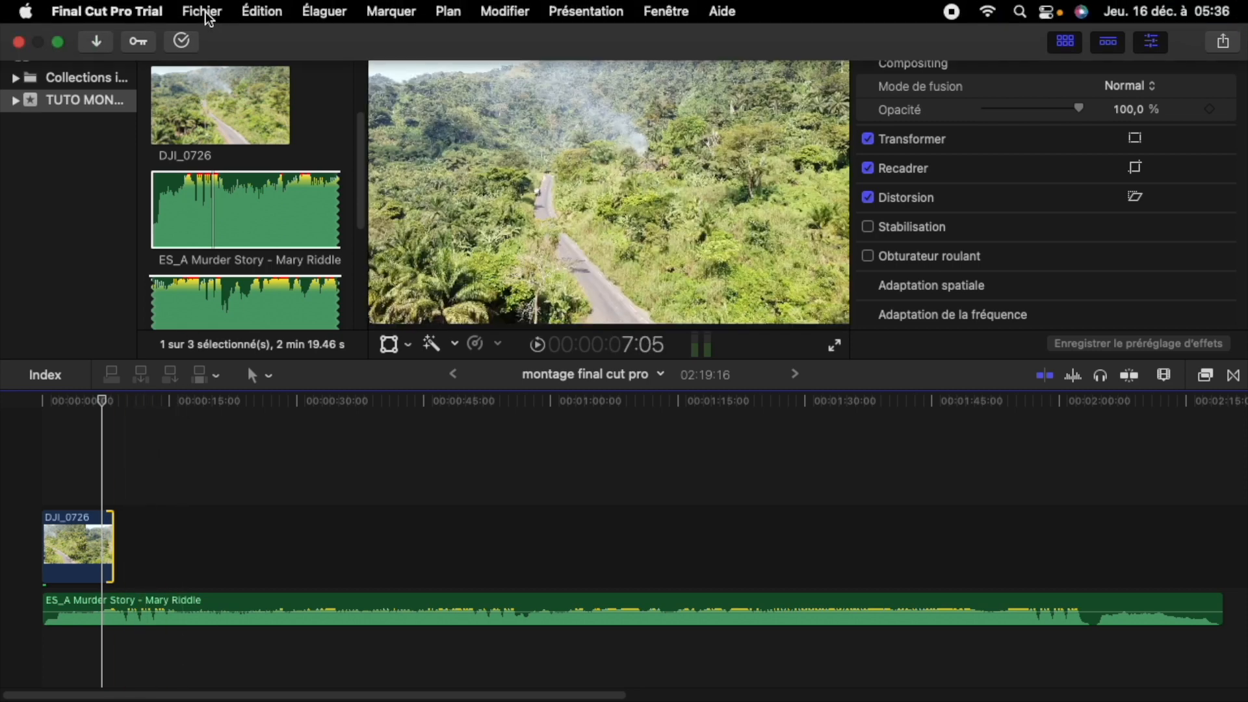
{"action": "left_click", "coordinate": [205, 13]}
{"action": "mouse_move", "coordinate": [391, 148]}
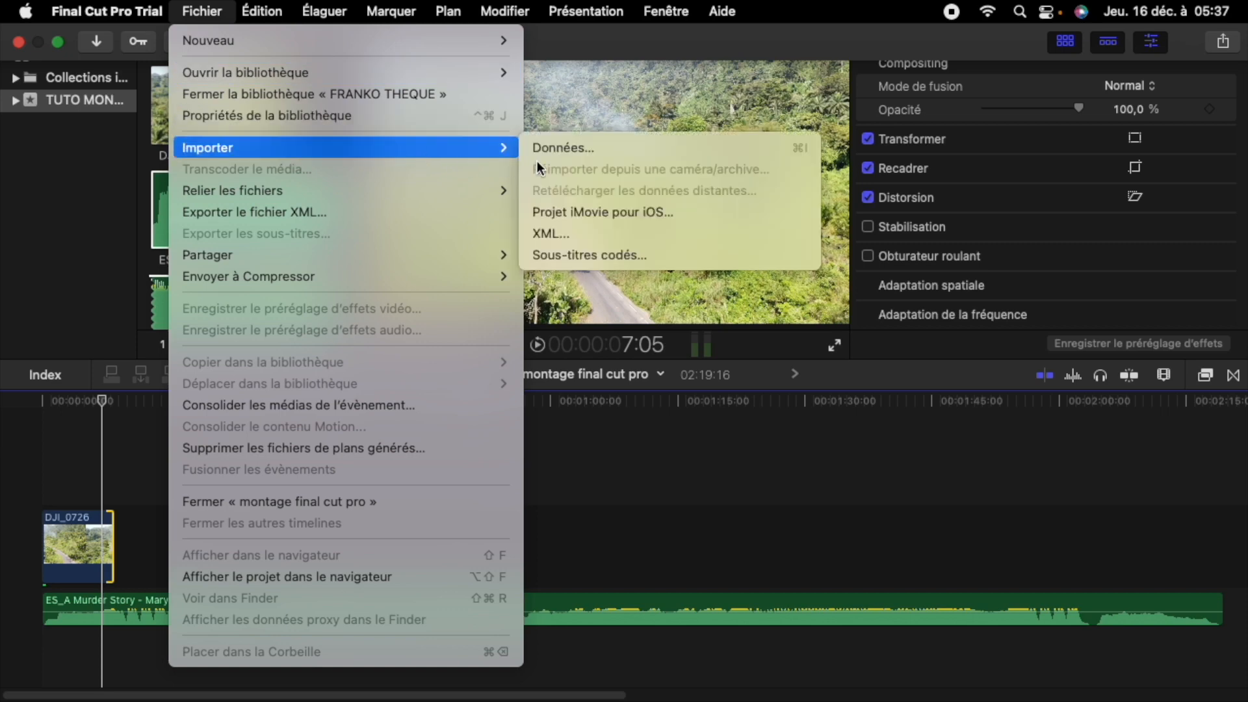
{"action": "left_click", "coordinate": [580, 146]}
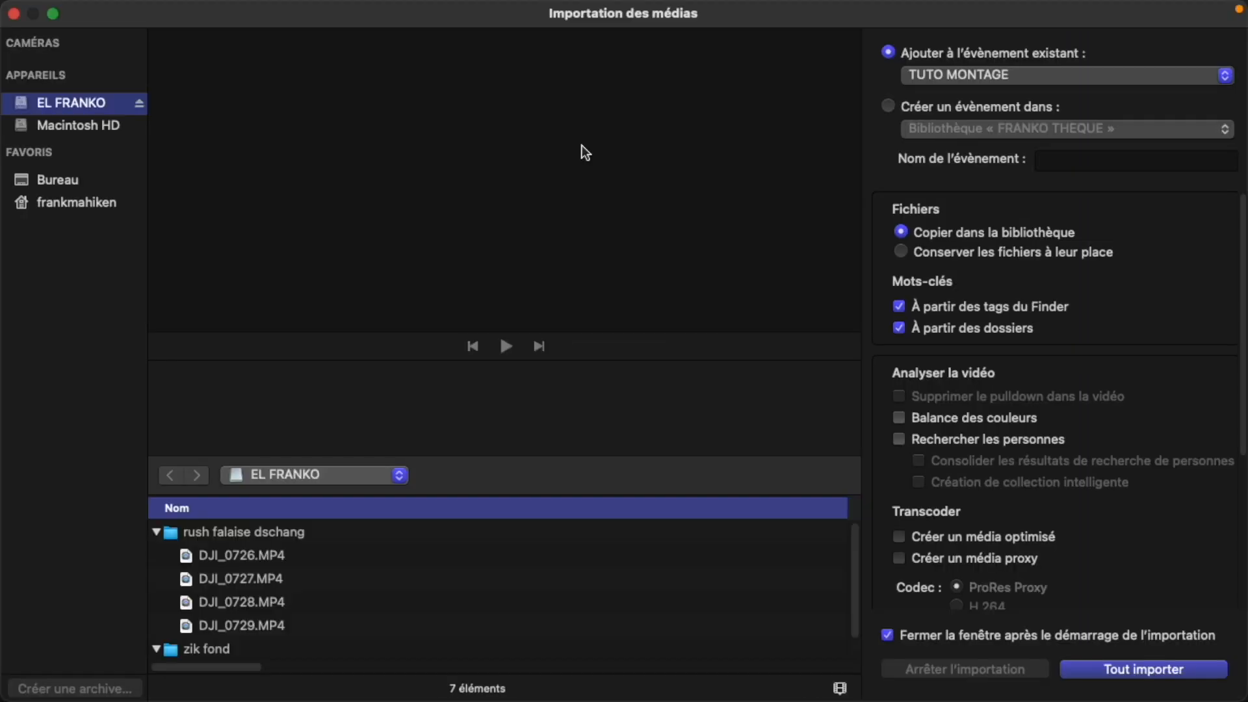
{"action": "left_click", "coordinate": [655, 588]}
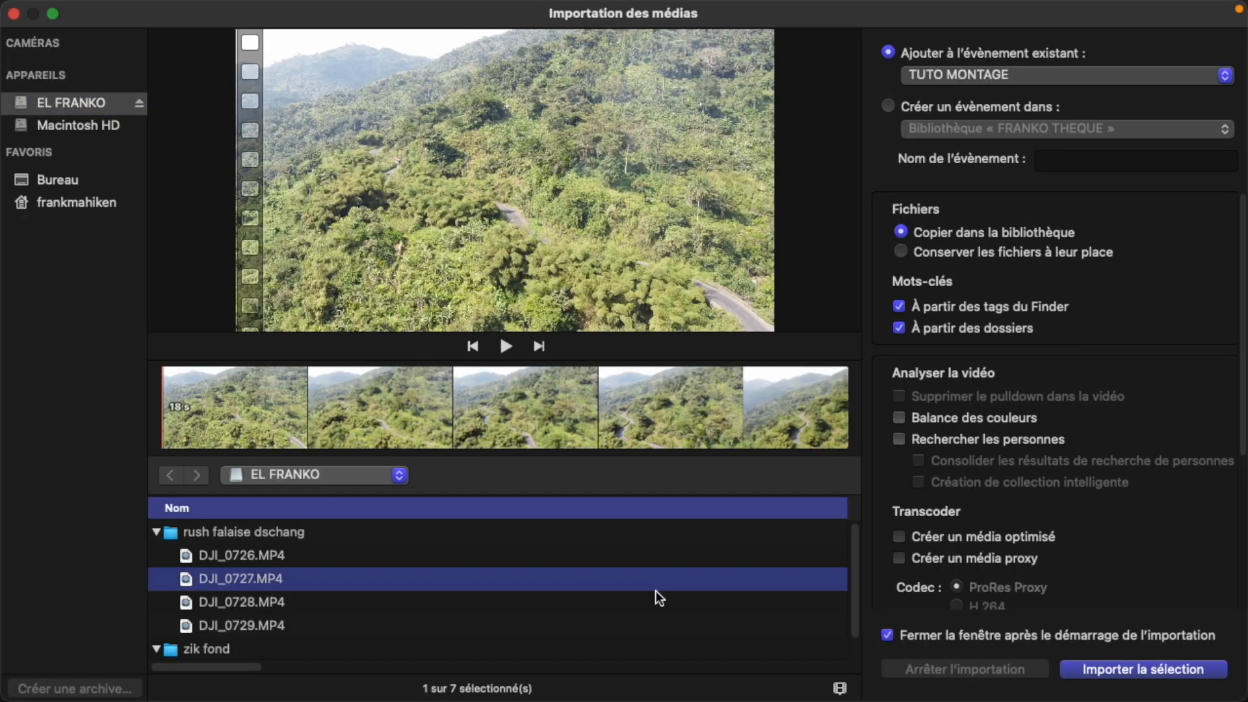
{"action": "left_click", "coordinate": [1112, 673]}
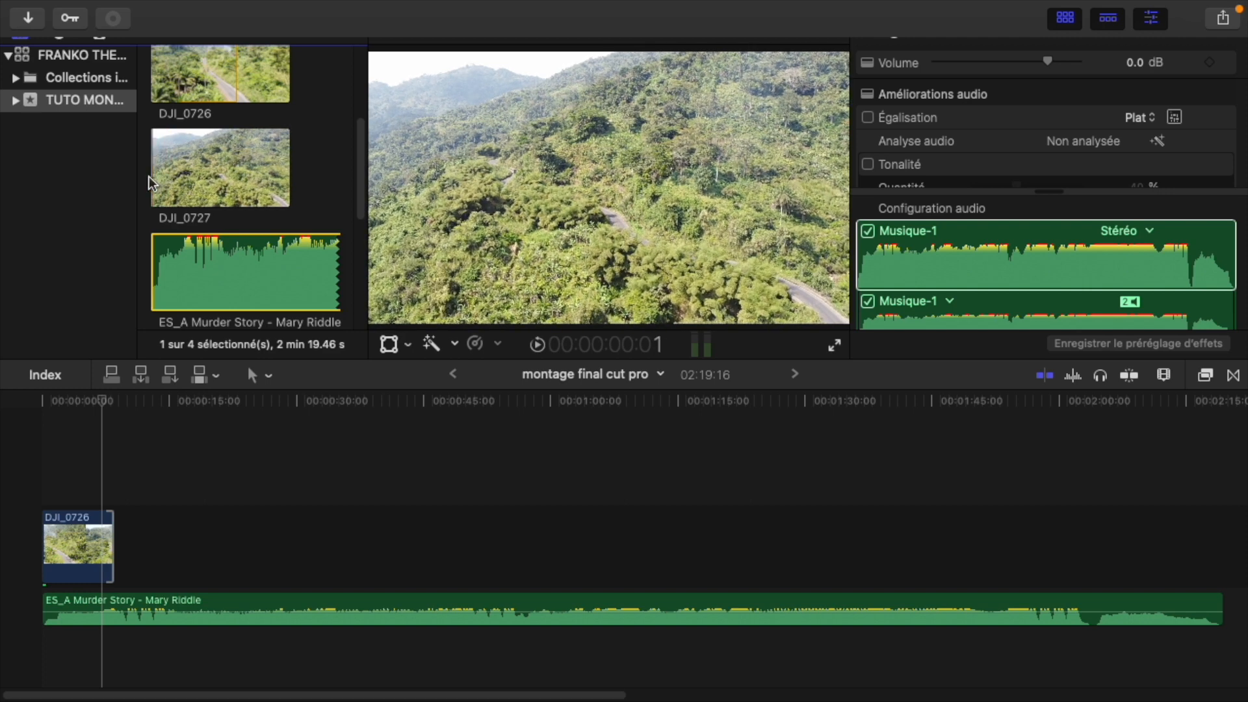
Mark the range from 6:26 to 13:22 in the DJI_0727 clip and append it to the timeline
{"action": "key", "text": "space"}
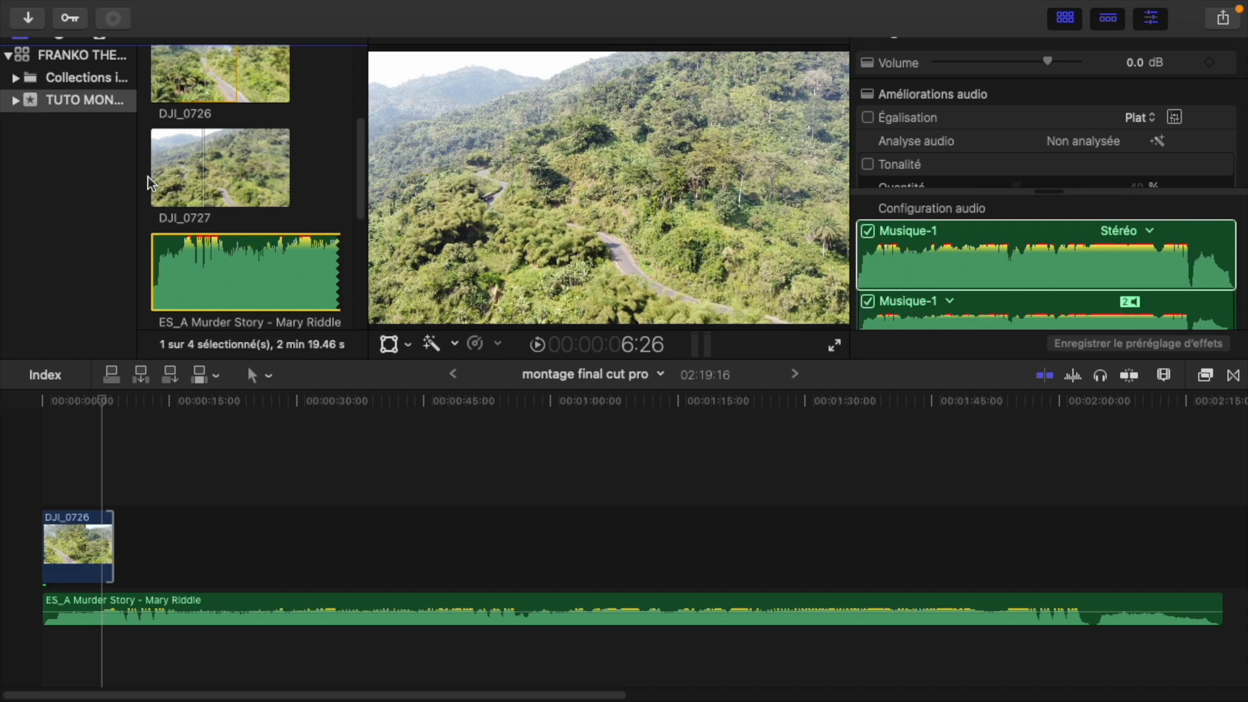
{"action": "key", "text": "i"}
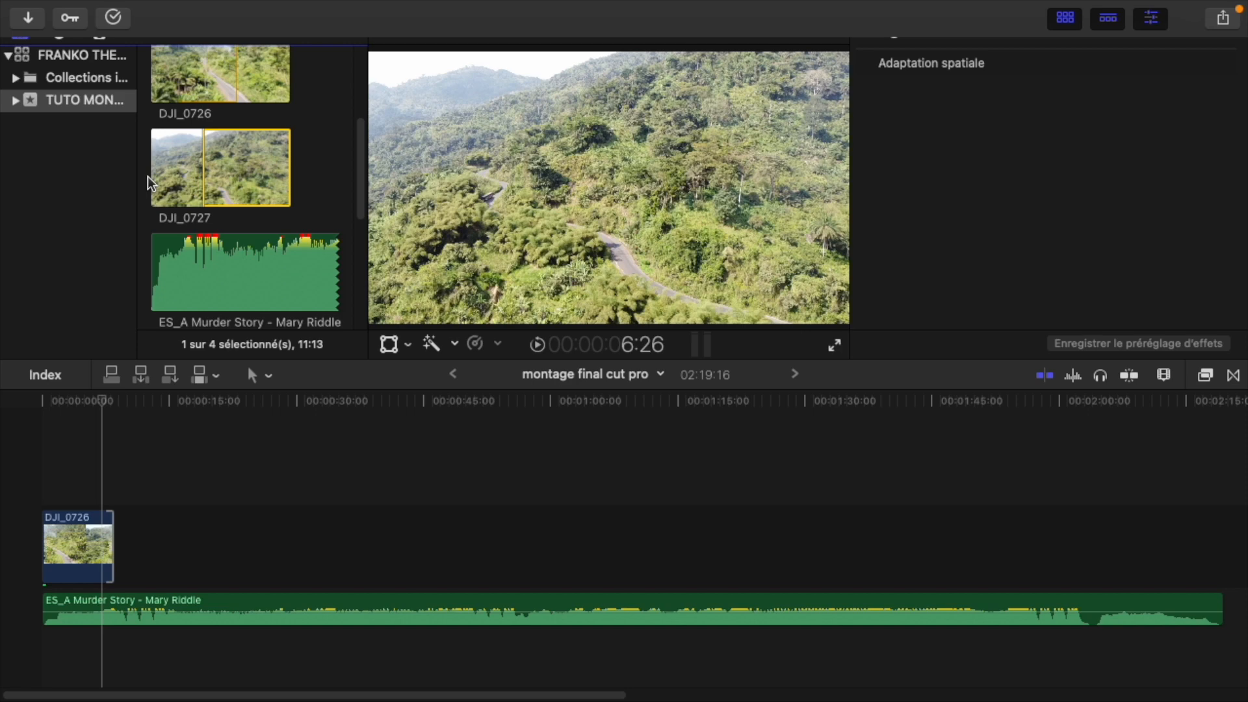
{"action": "key", "text": "space"}
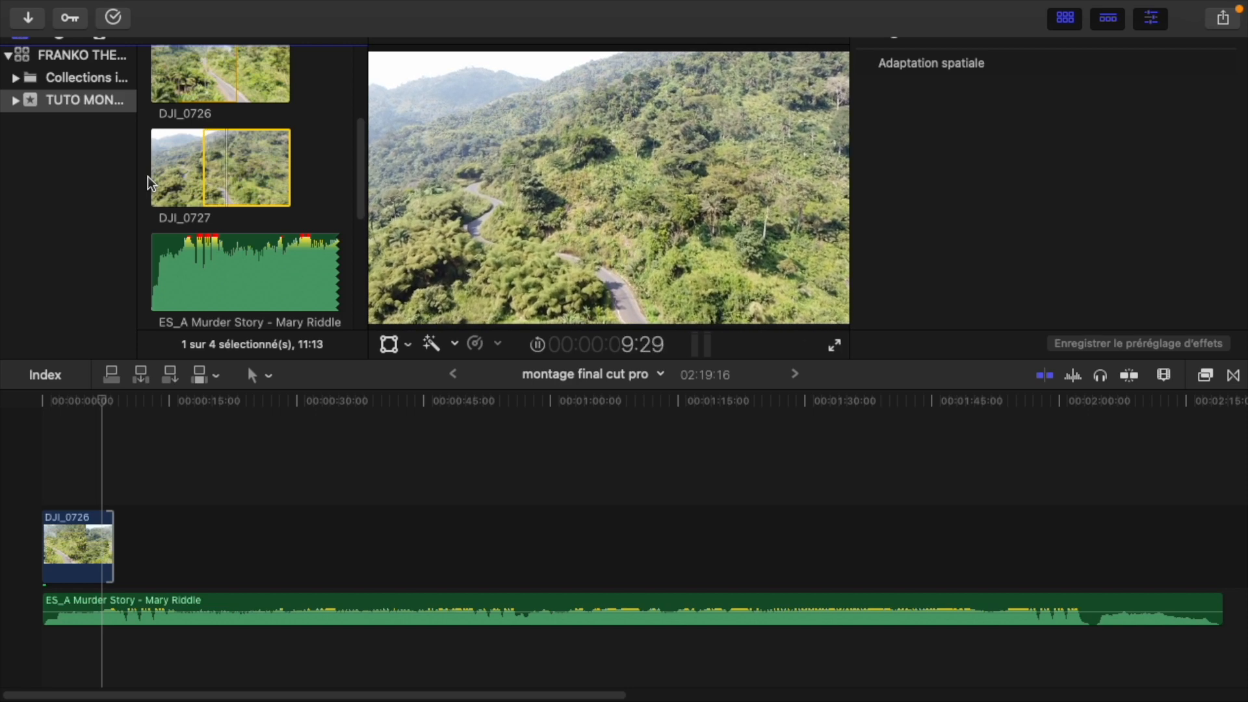
{"action": "left_click", "coordinate": [251, 174]}
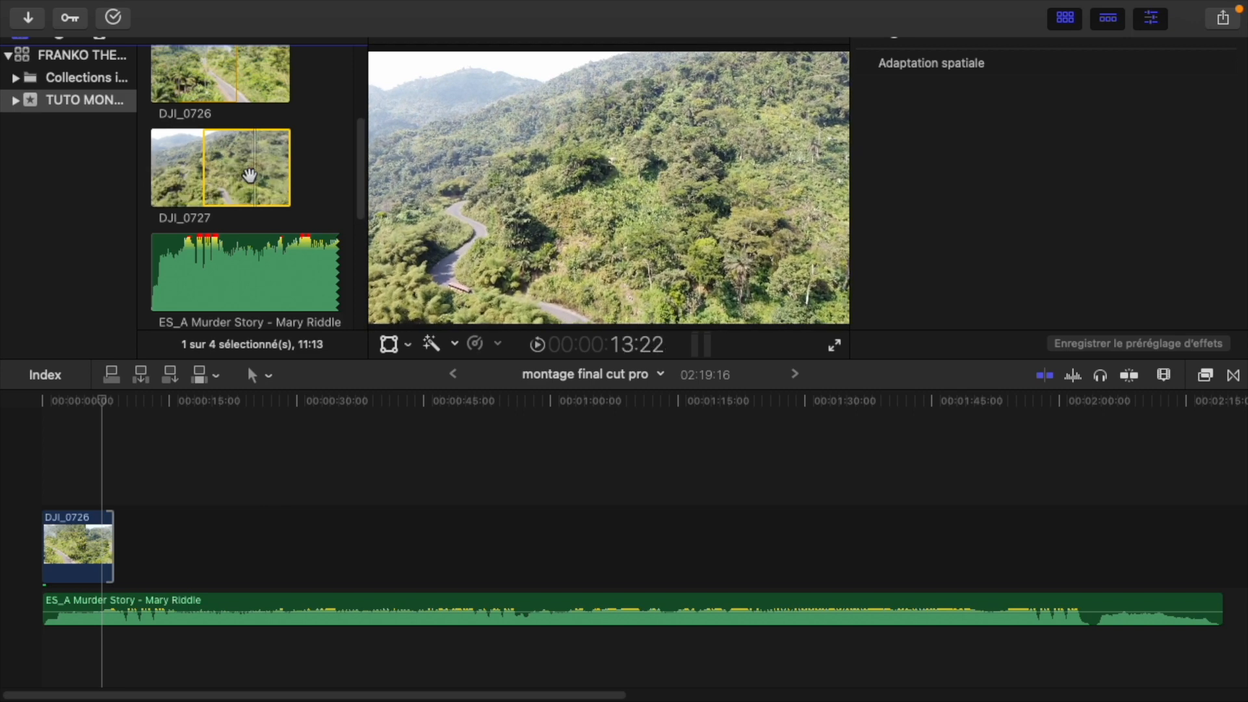
{"action": "key", "text": "o"}
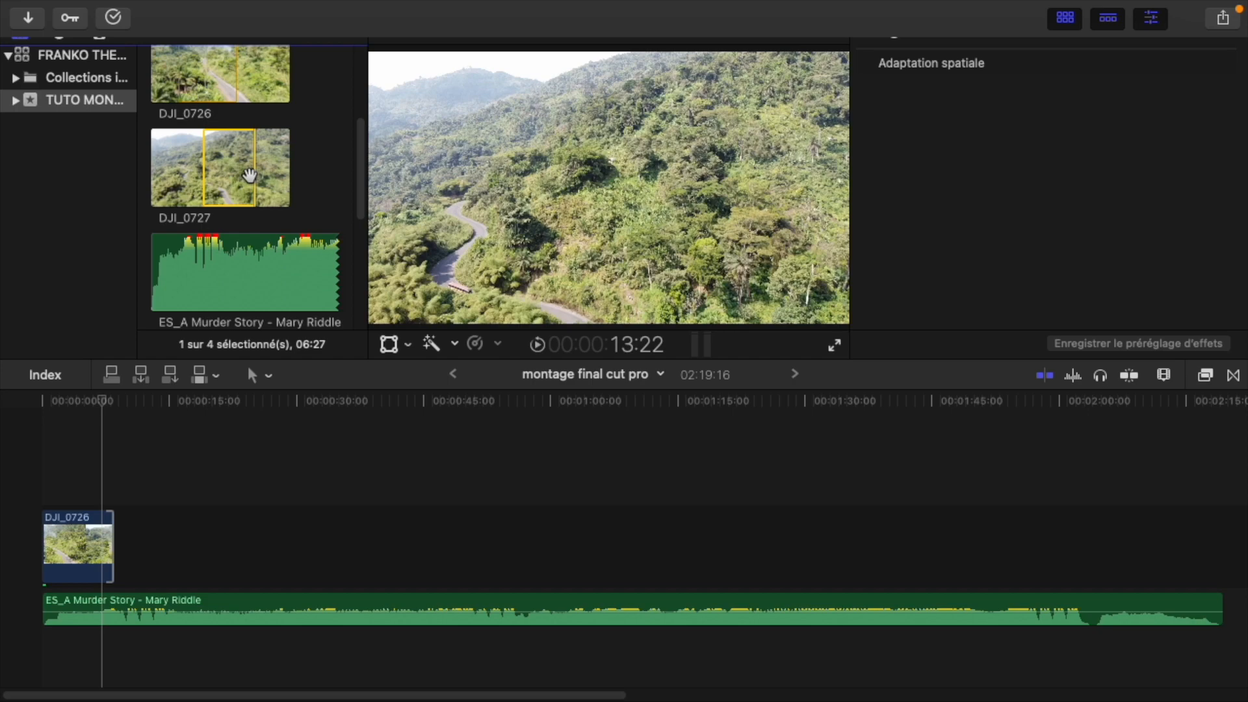
{"action": "key", "text": "e"}
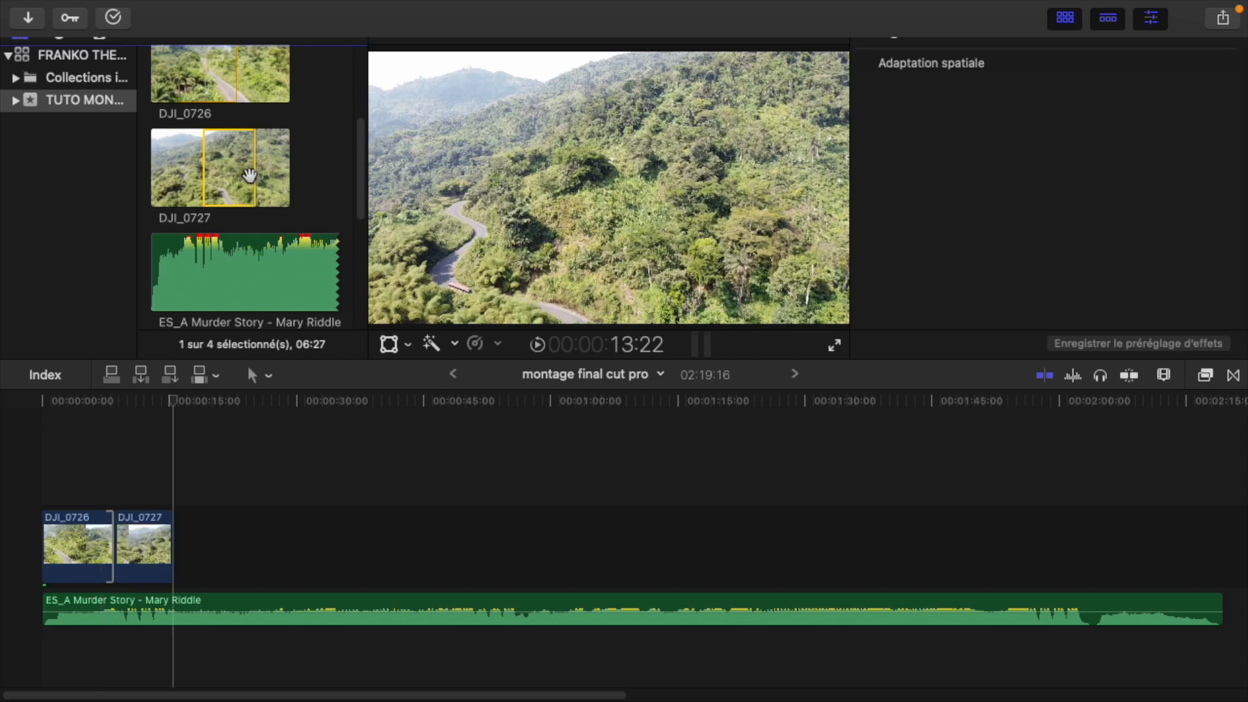
Play the transition between the two clips and trim the end of DJI_0727 back to about 15 seconds on the timeline
{"action": "left_click", "coordinate": [91, 530]}
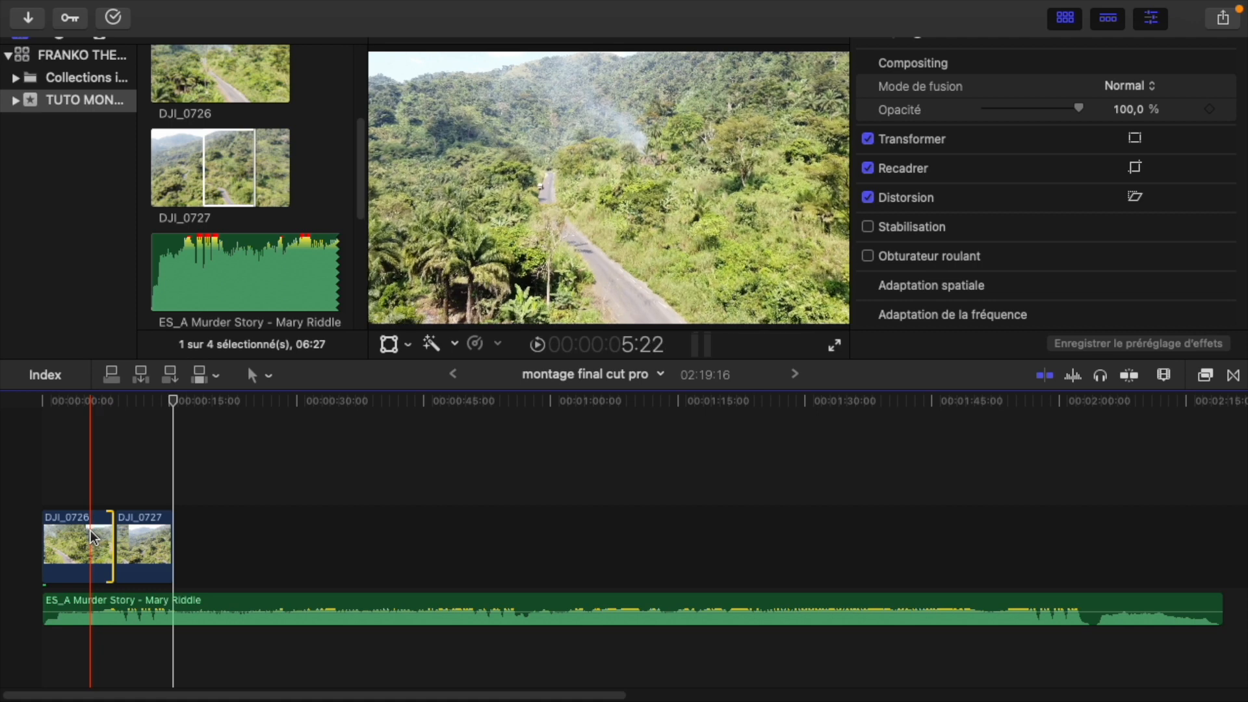
{"action": "key", "text": "space"}
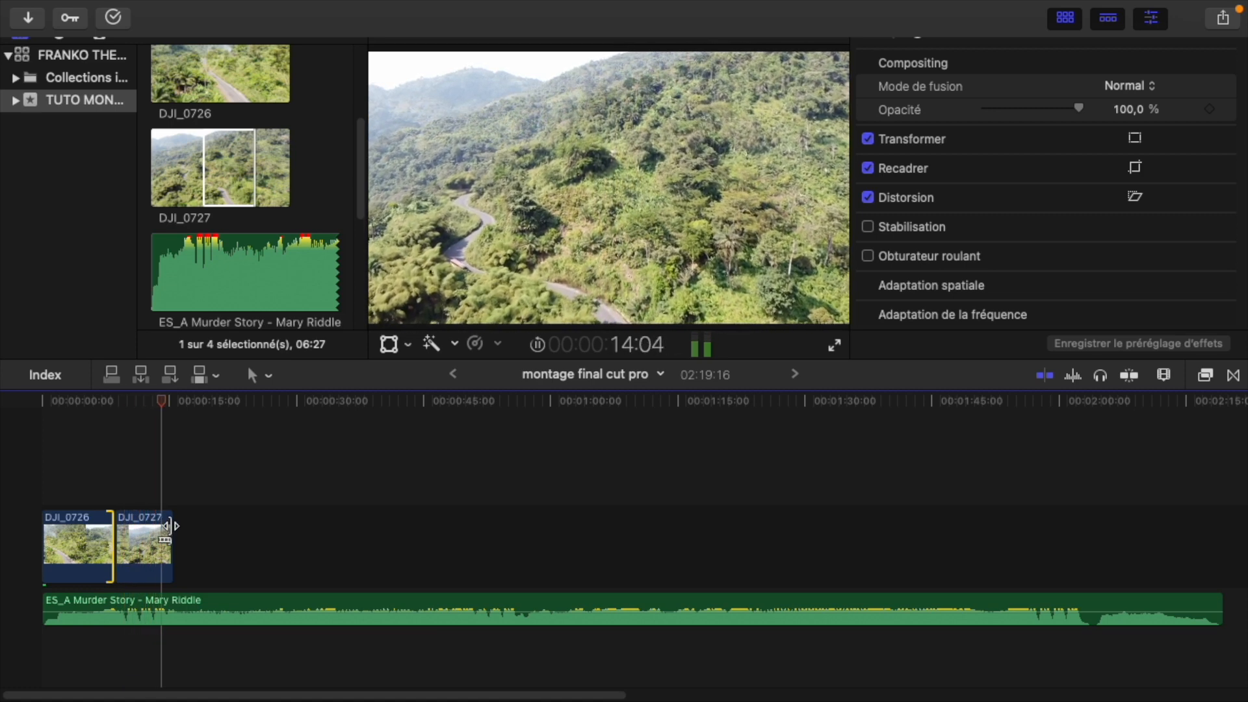
{"action": "left_click_drag", "start_coordinate": [170, 539], "coordinate": [167, 534]}
Replay the end of the DJI_0727 timeline clip and step forward frame by frame to check the cut against the music
{"action": "key", "text": "space"}
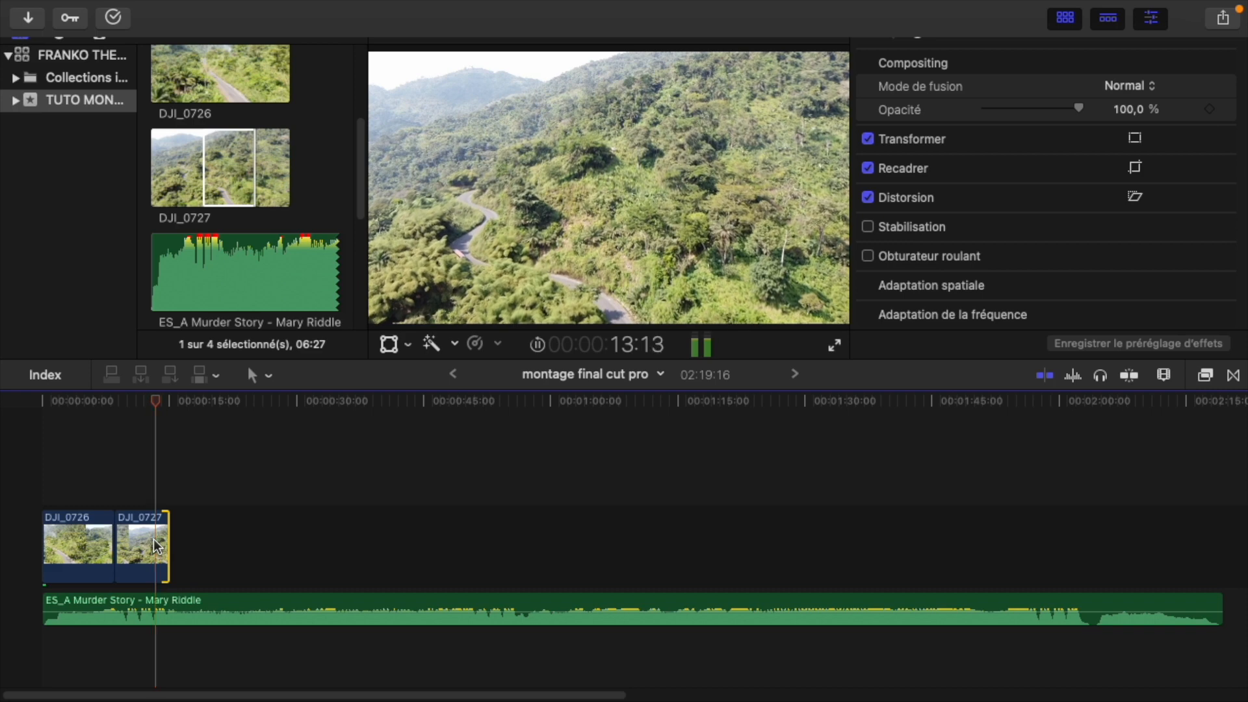
{"action": "key", "text": "space"}
{"action": "key", "text": "Right"}
{"action": "key", "text": "Right"}
{"action": "key", "text": "Right"}
{"action": "key", "text": "Right"}
{"action": "key", "text": "Right"}
{"action": "key", "text": "Right"}
{"action": "key", "text": "Right"}
{"action": "key", "text": "Right"}
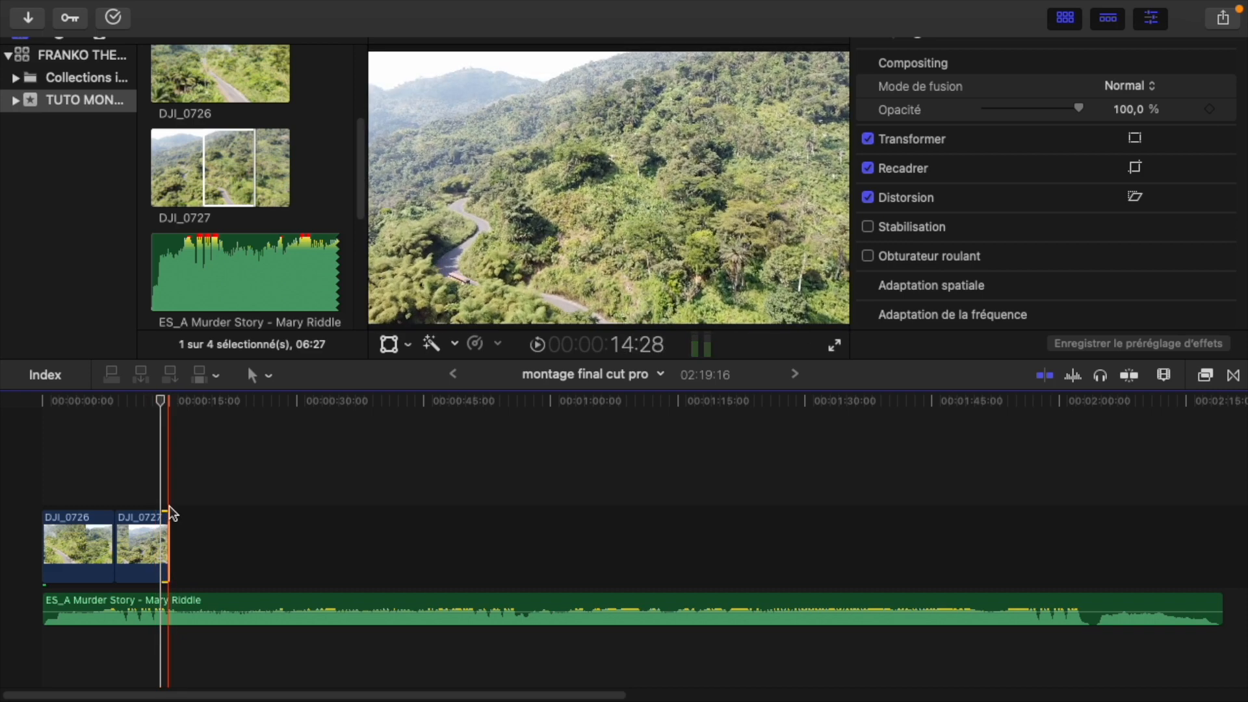
Import DJI_0728.MP4 from the "rush falaise dschang" folder on the EL FRANKO drive into the TUTO MONTAGE event
{"action": "mouse_move", "coordinate": [189, 6]}
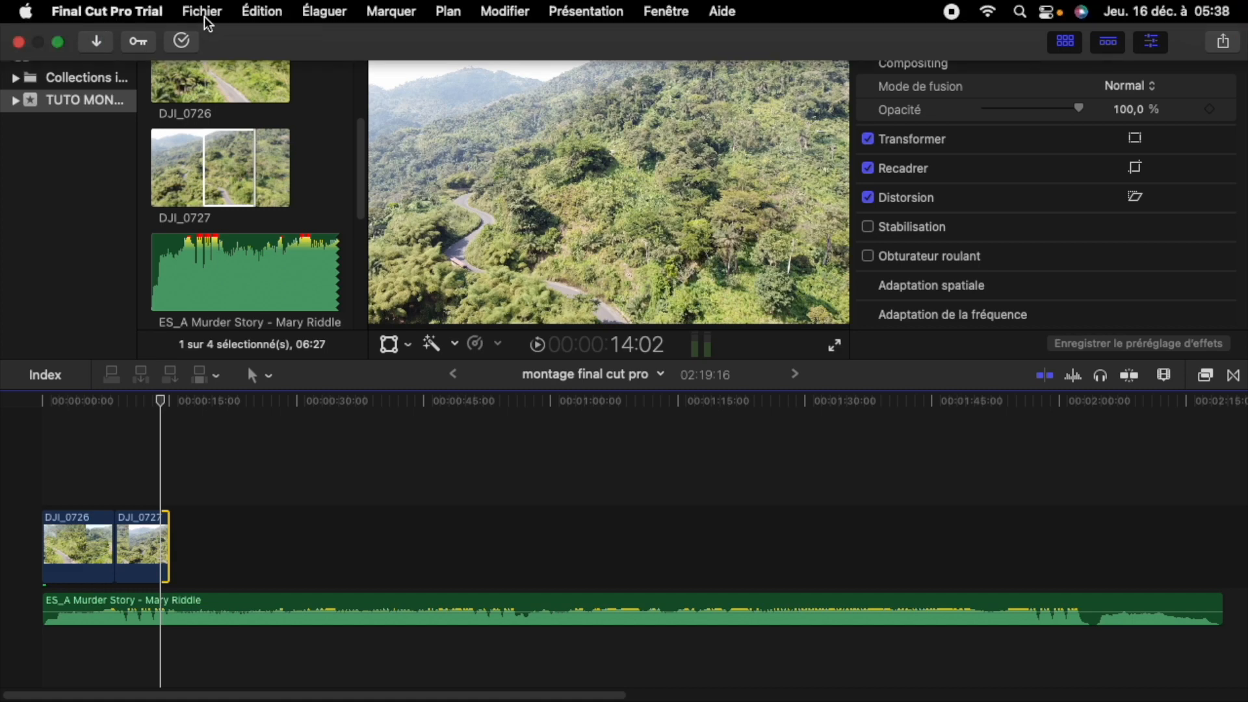
{"action": "left_click", "coordinate": [203, 12]}
{"action": "mouse_move", "coordinate": [507, 147]}
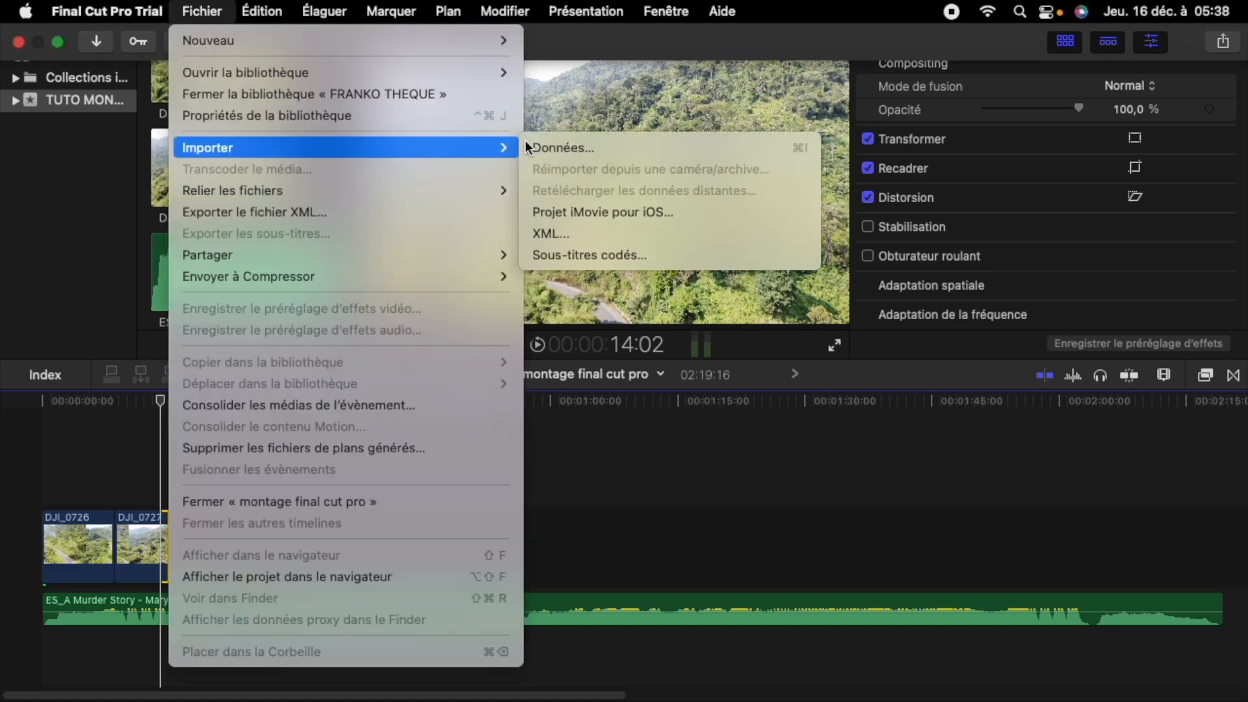
{"action": "left_click", "coordinate": [568, 150]}
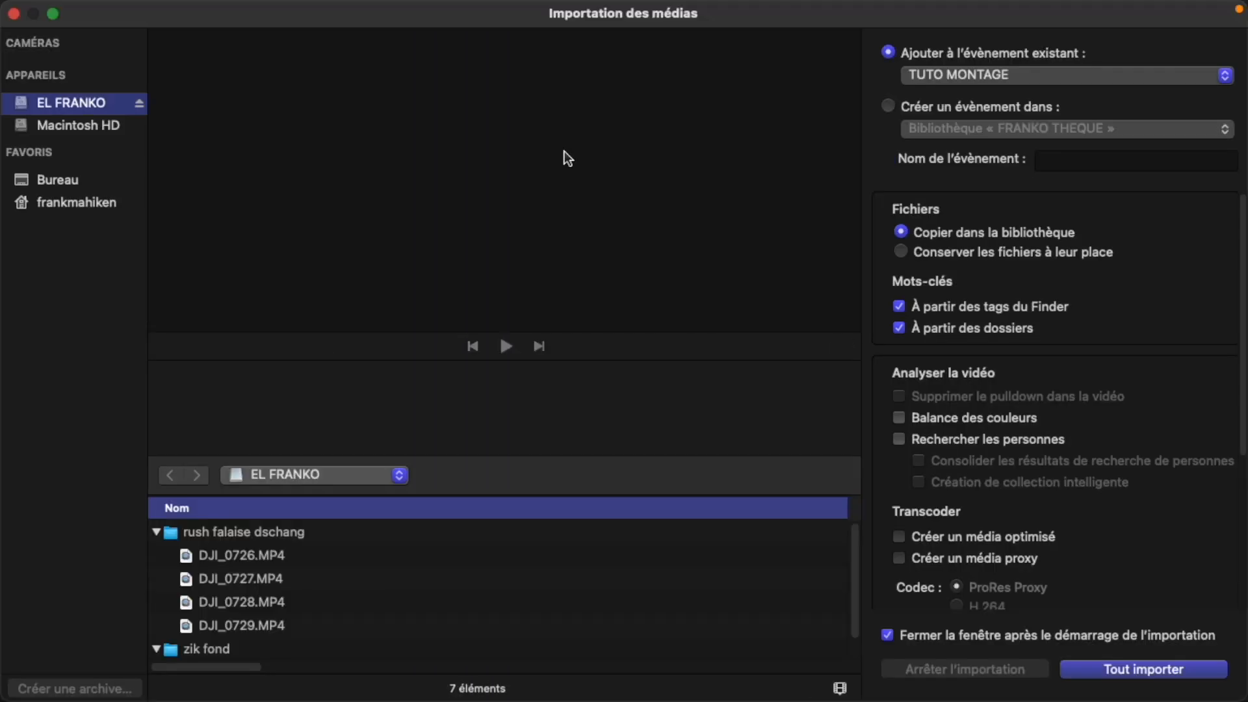
{"action": "left_click", "coordinate": [232, 603]}
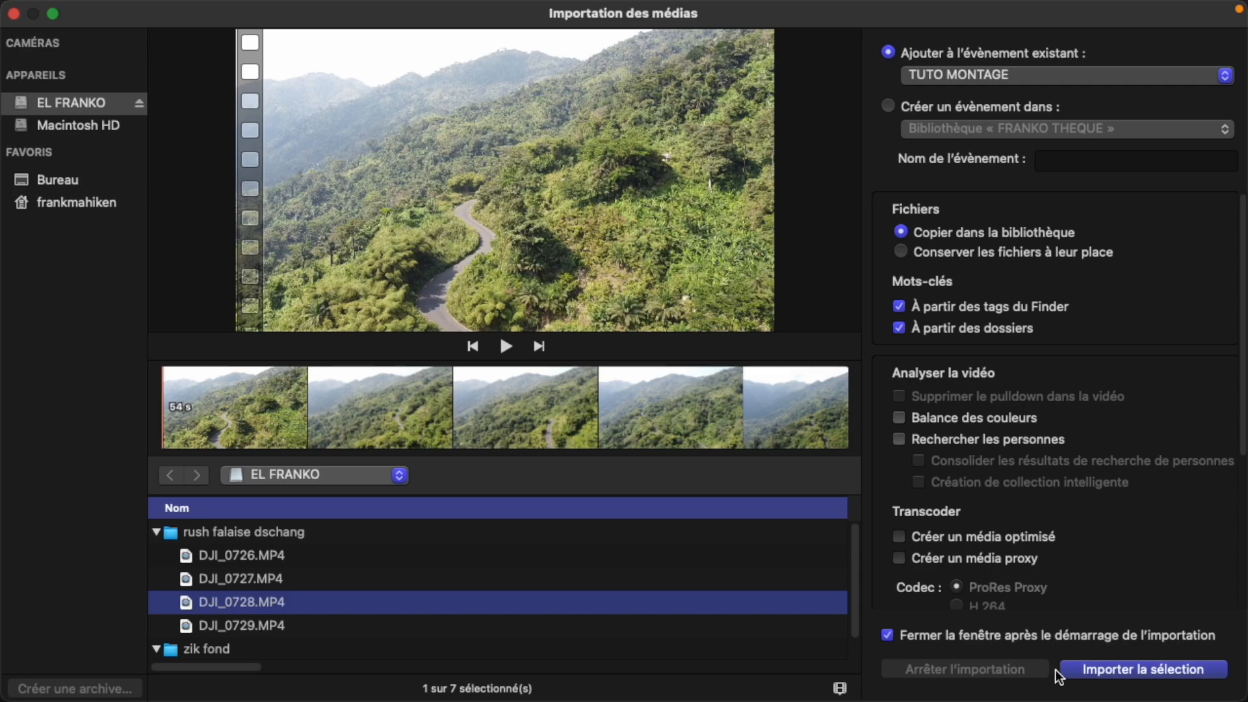
{"action": "left_click", "coordinate": [1085, 672]}
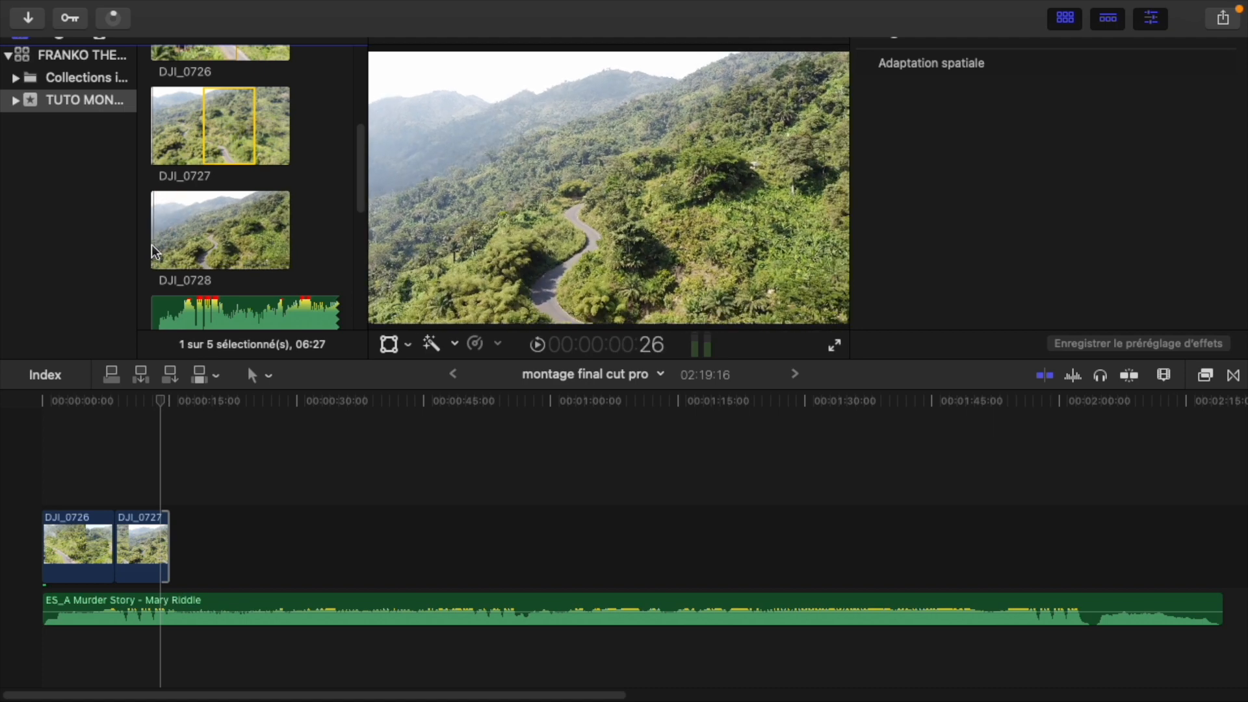
Preview the DJI_0728 clip, mark the range from 3:18 to 14:07 and append it to the timeline
{"action": "key", "text": "space"}
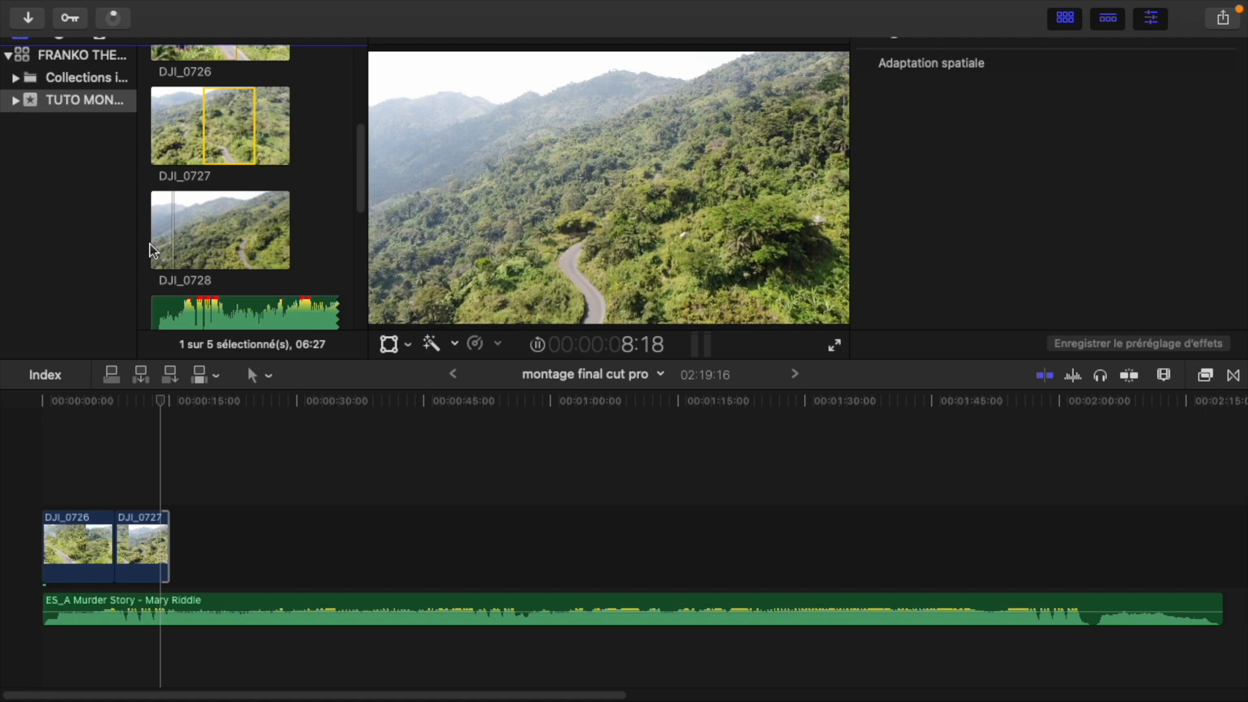
{"action": "key", "text": "space"}
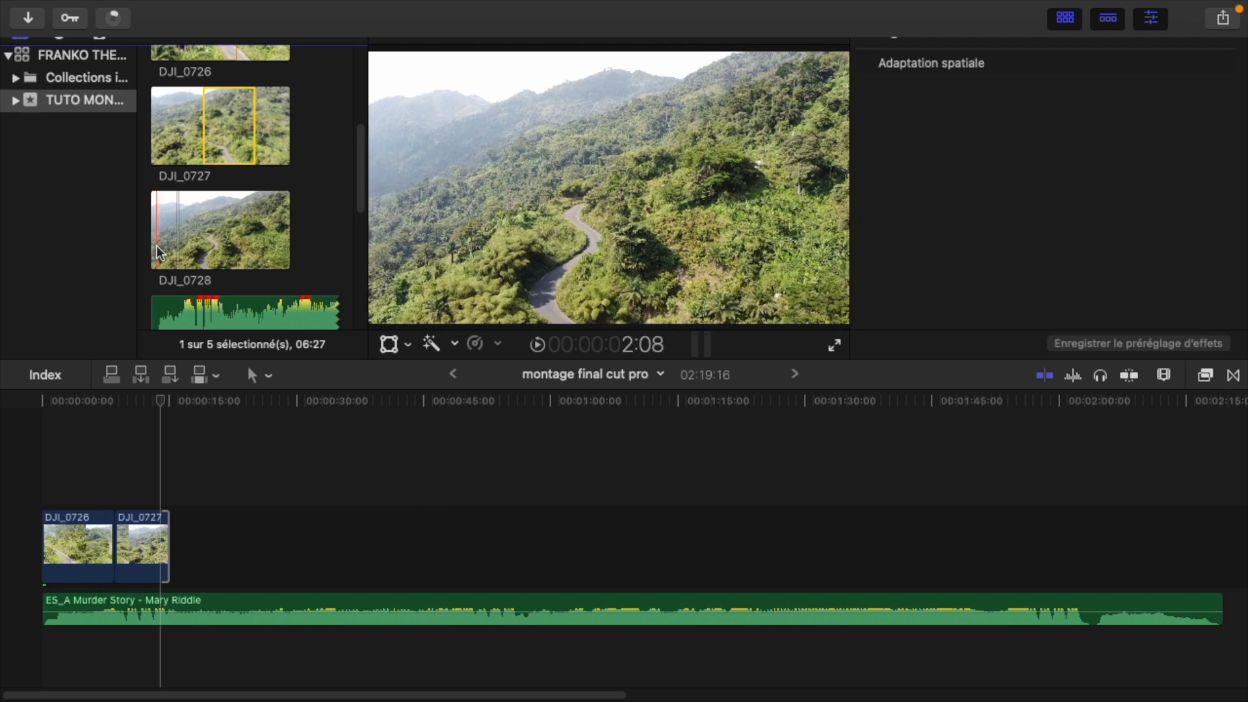
{"action": "left_click", "coordinate": [158, 245]}
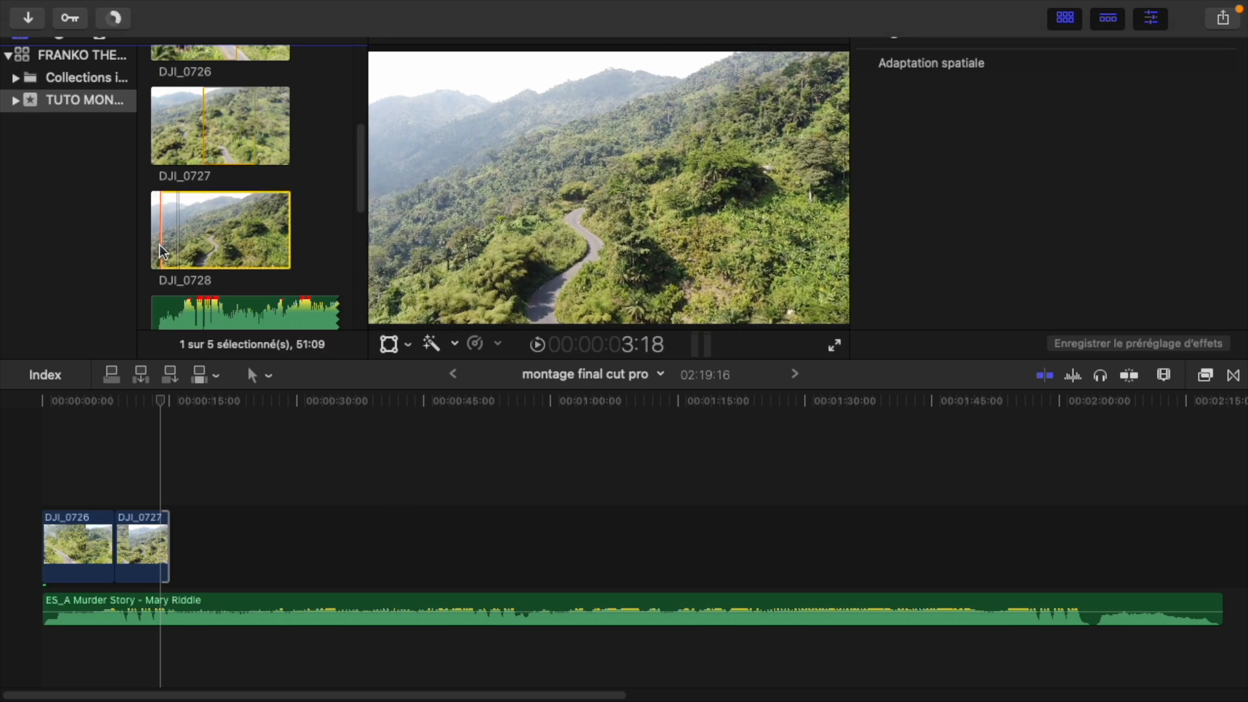
{"action": "key", "text": "space"}
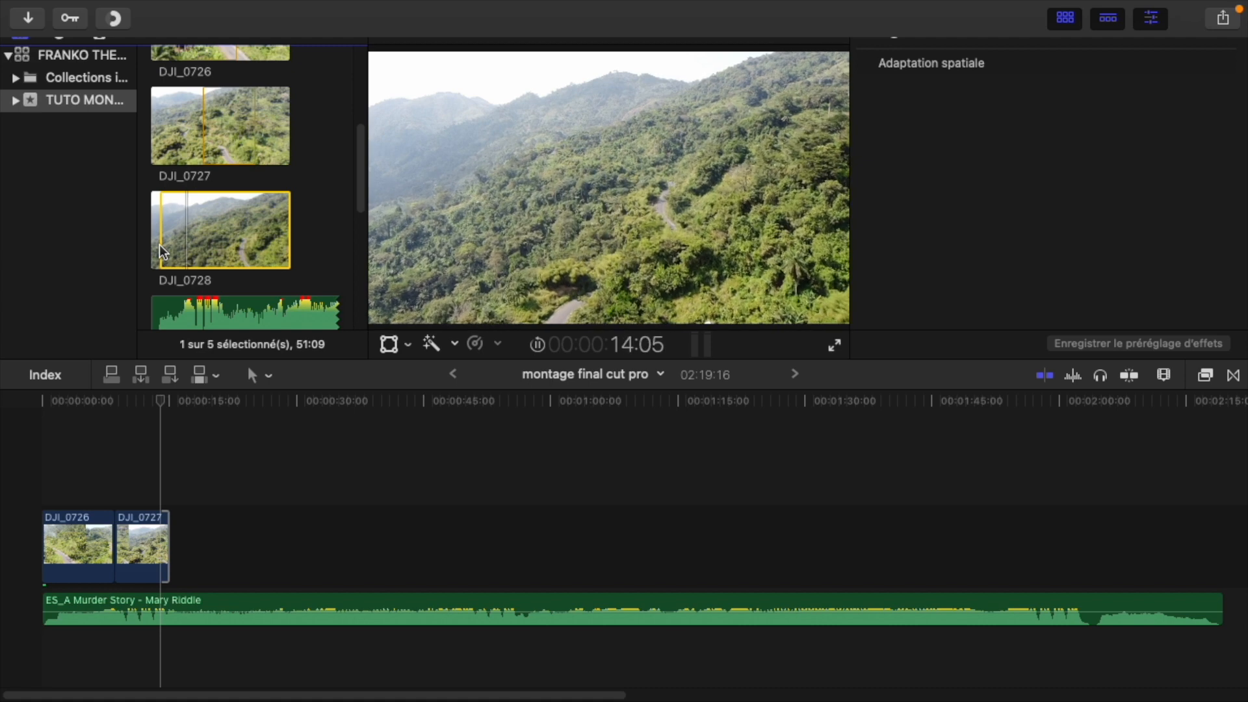
{"action": "key", "text": "o"}
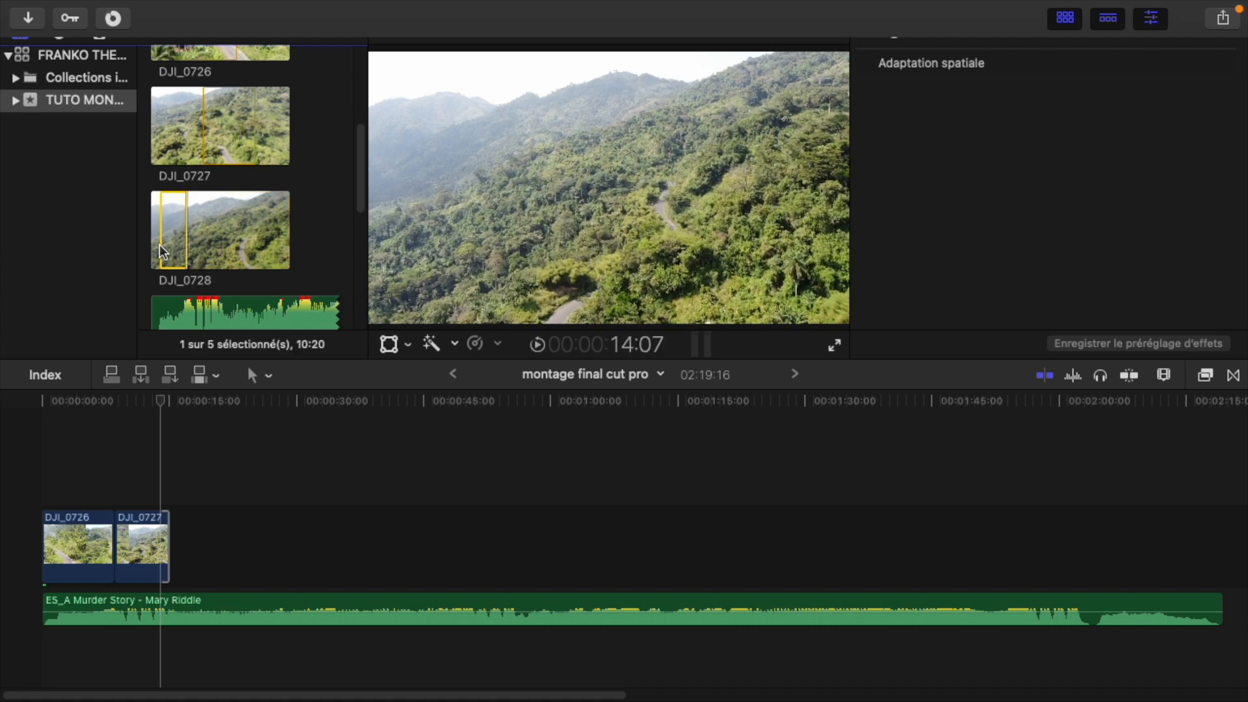
{"action": "key", "text": "e"}
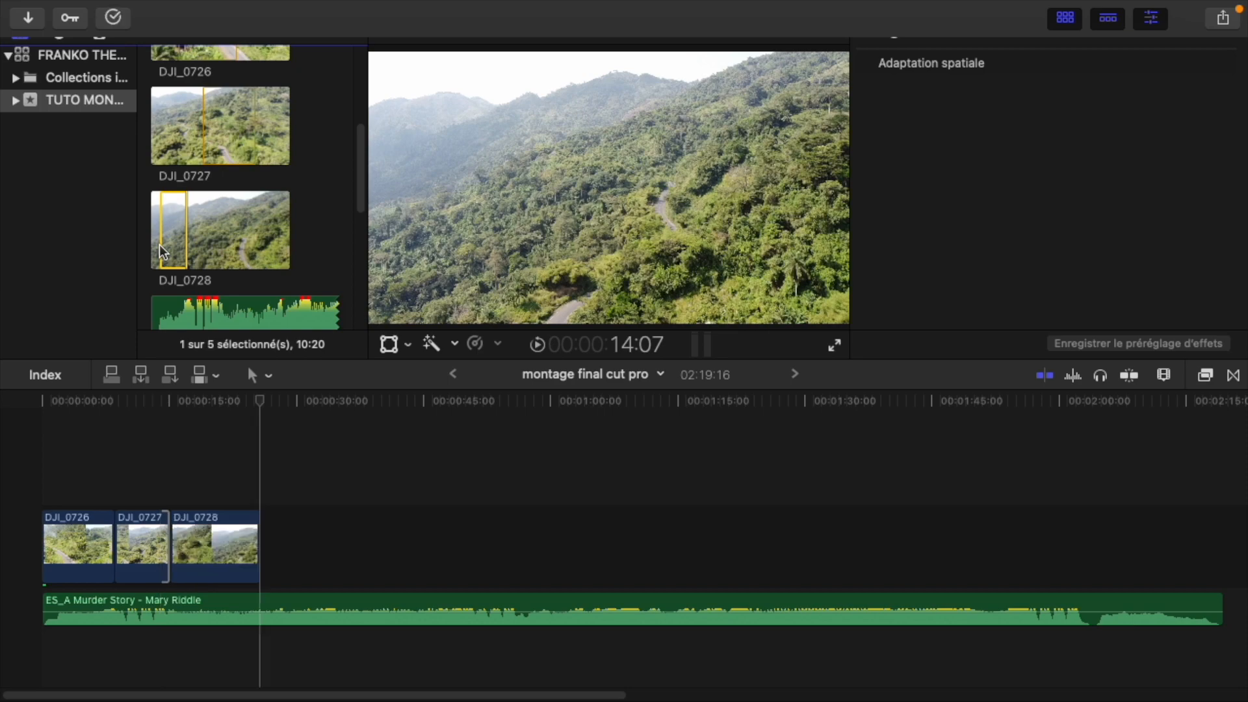
Play the timeline from the end of DJI_0727 through DJI_0728 and trim the end of DJI_0728 back to about 21:19
{"action": "left_click", "coordinate": [163, 581]}
{"action": "key", "text": "space"}
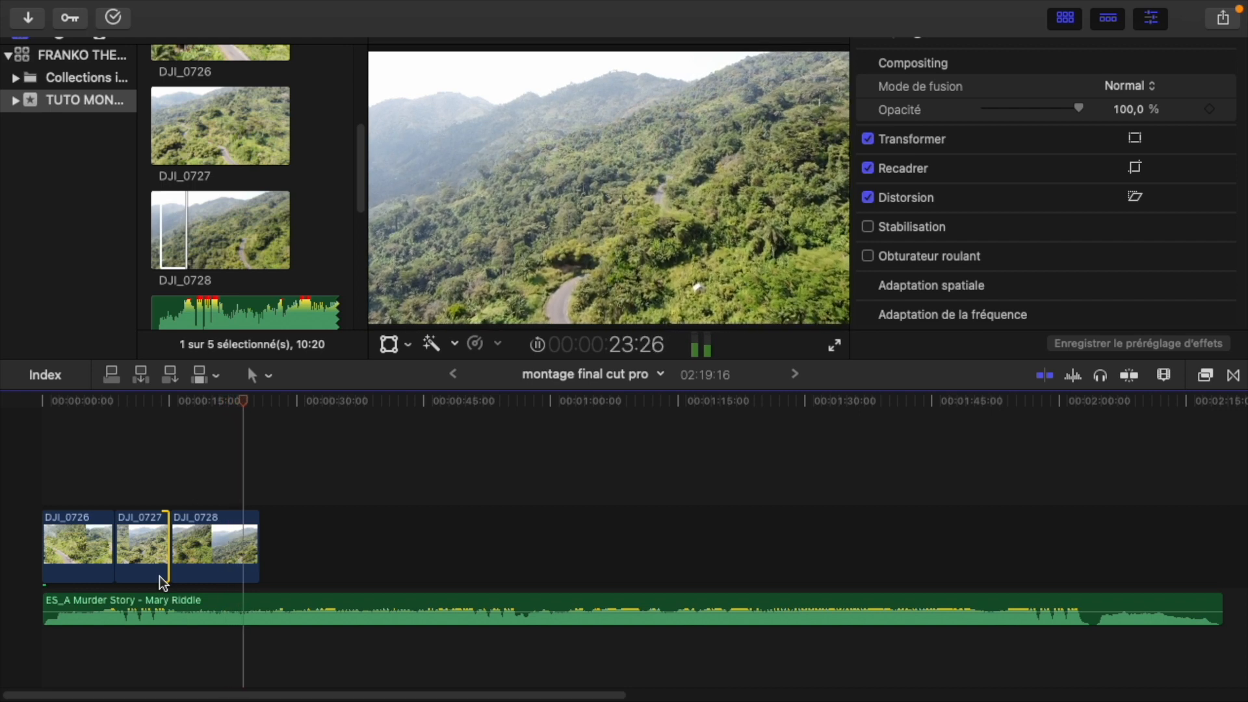
{"action": "key", "text": "space"}
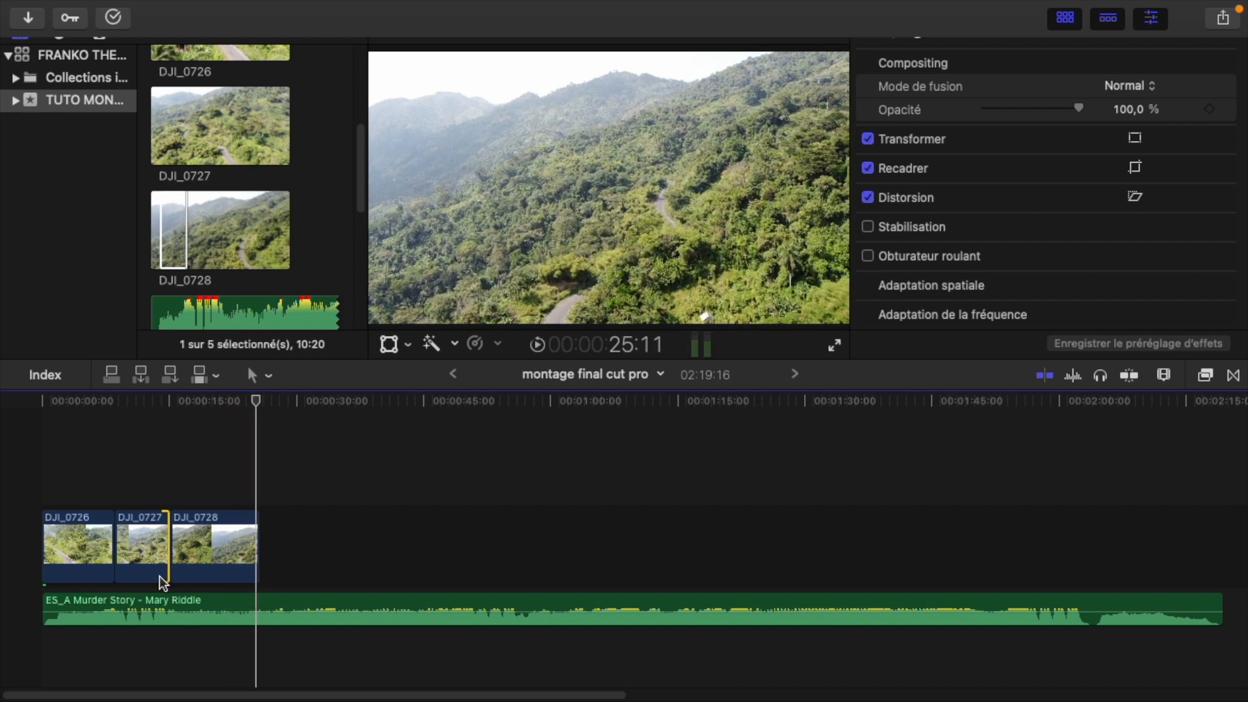
{"action": "key", "text": "space"}
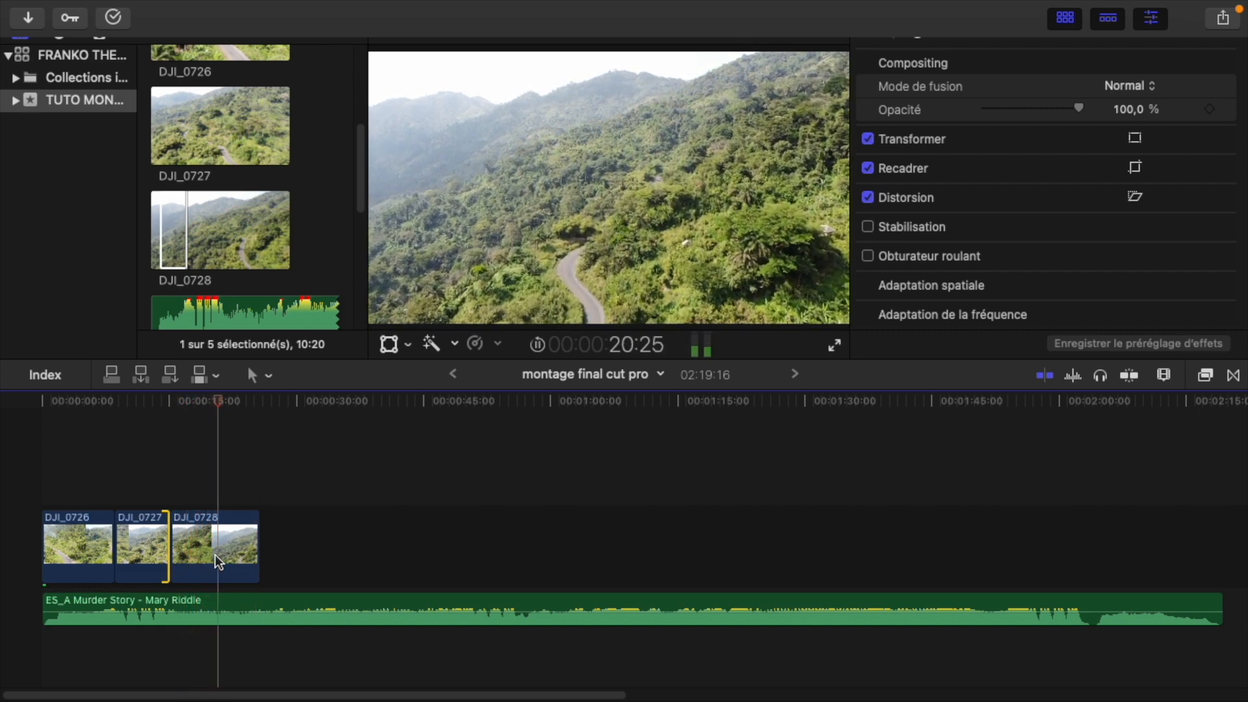
{"action": "key", "text": "space"}
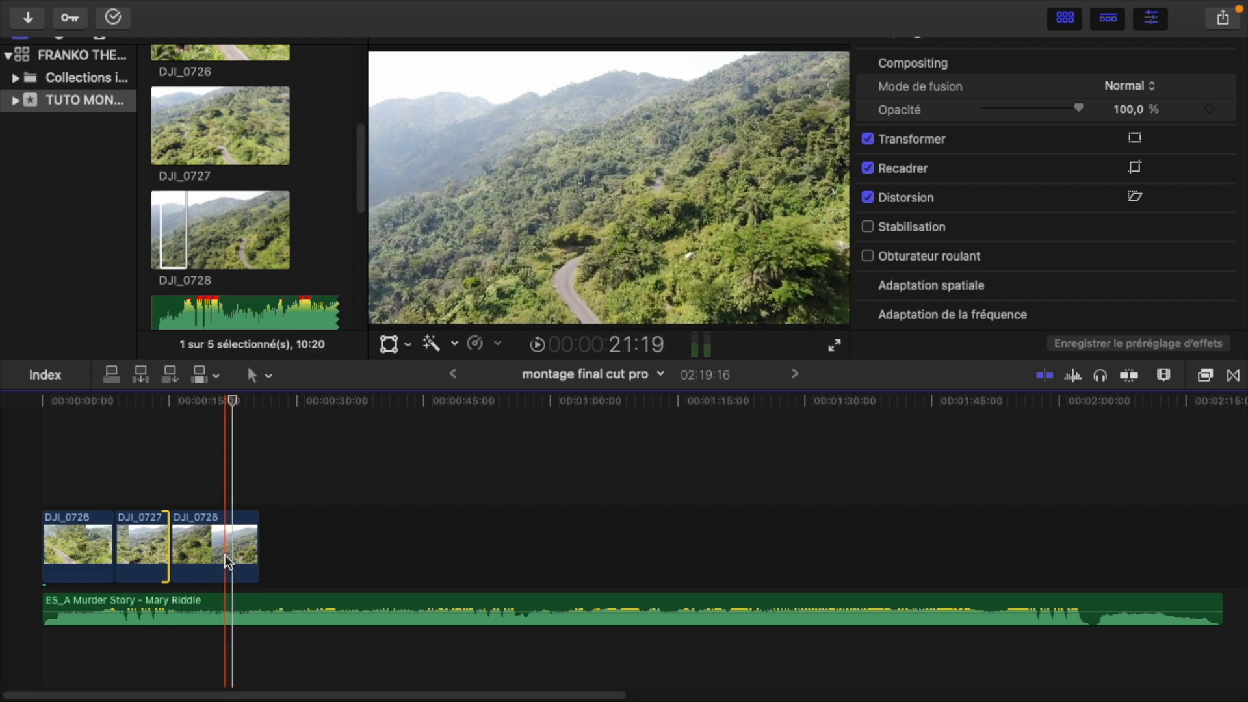
{"action": "left_click", "coordinate": [258, 539]}
{"action": "left_click_drag", "start_coordinate": [259, 539], "coordinate": [224, 540]}
Replay the end of the DJI_0728 timeline clip and trim its end slightly earlier to match the music
{"action": "key", "text": "space"}
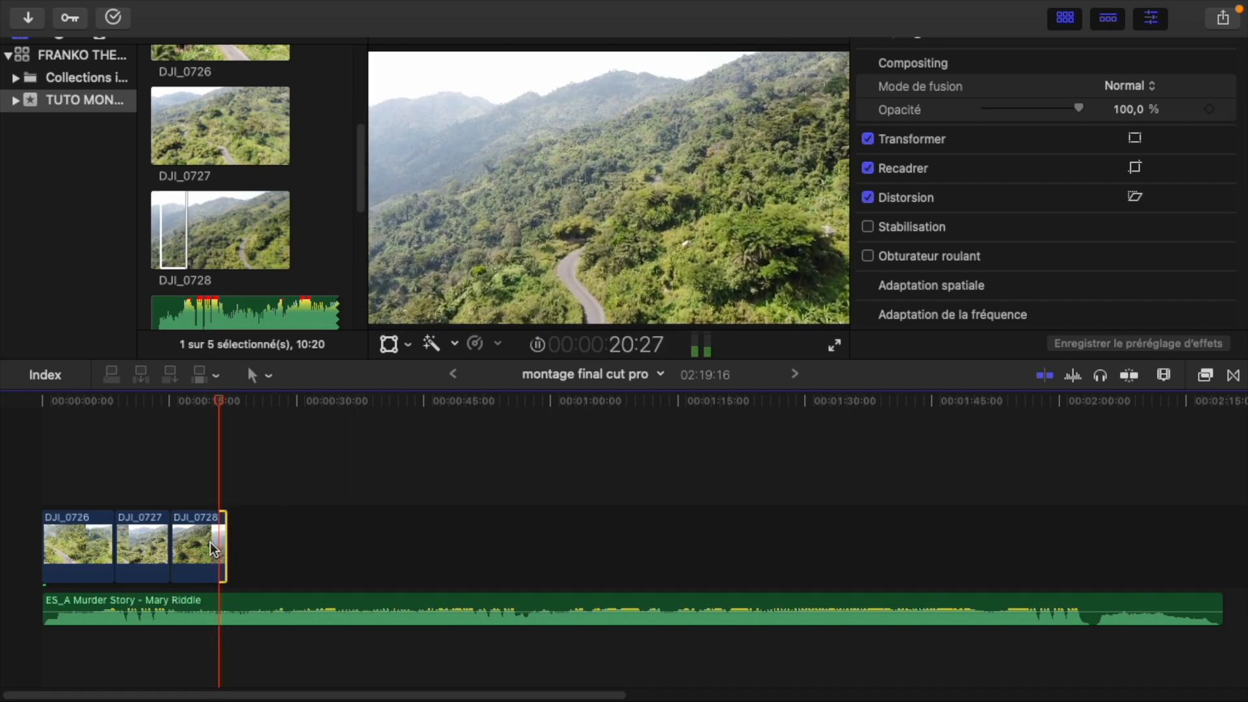
{"action": "key", "text": "space"}
{"action": "left_click_drag", "start_coordinate": [226, 540], "coordinate": [224, 540]}
{"action": "key", "text": "space"}
{"action": "key", "text": "space"}
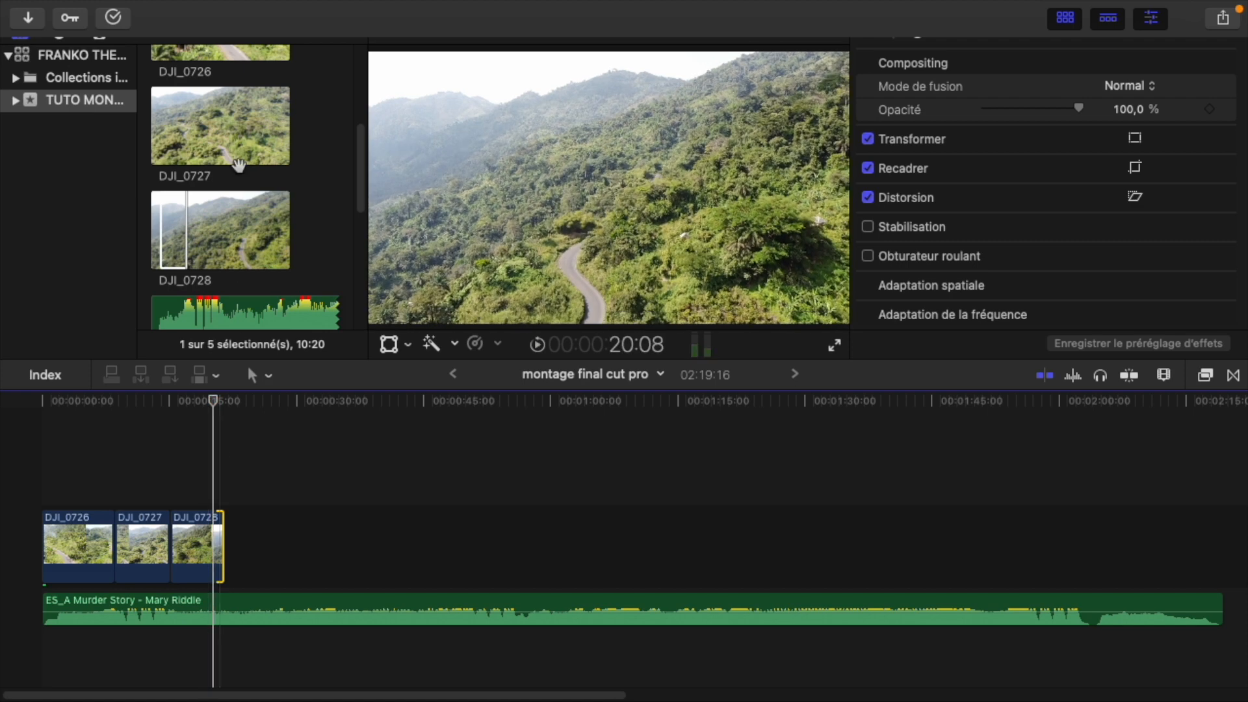
Import DJI_0729.MP4 from the "rush falaise dschang" folder on the EL FRANKO drive into the TUTO MONTAGE event
{"action": "left_click", "coordinate": [252, 49]}
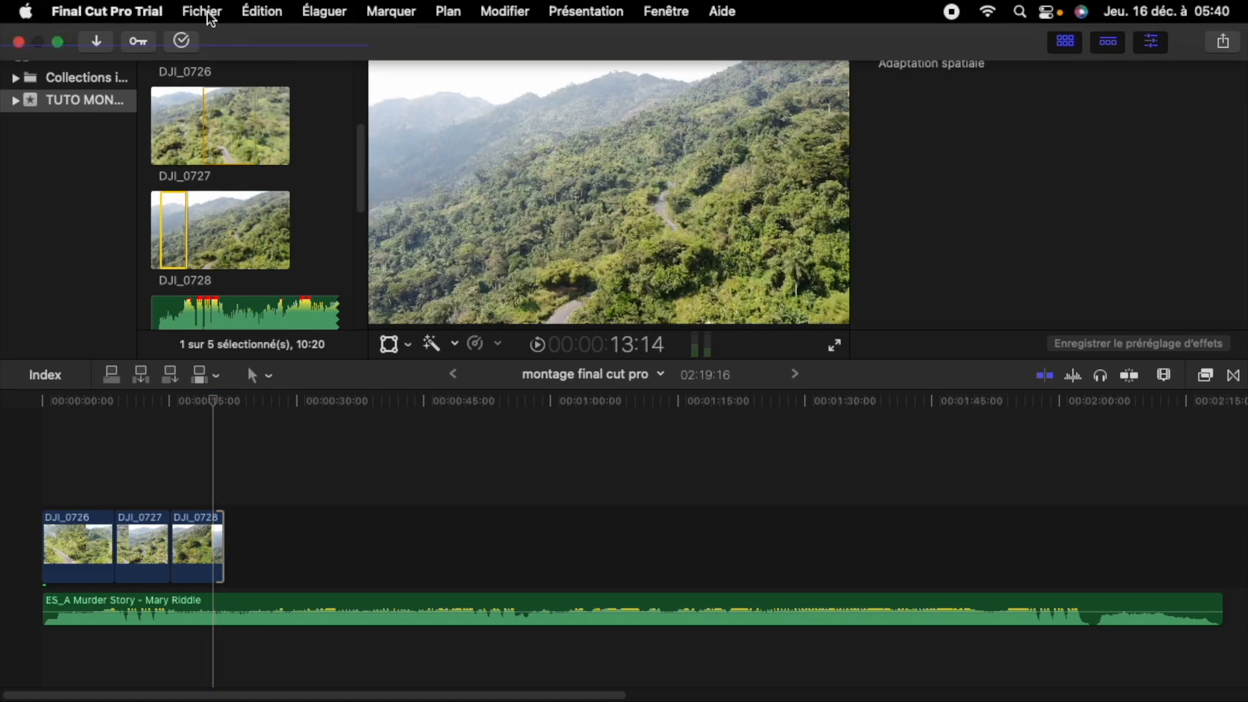
{"action": "left_click", "coordinate": [207, 13]}
{"action": "mouse_move", "coordinate": [347, 145]}
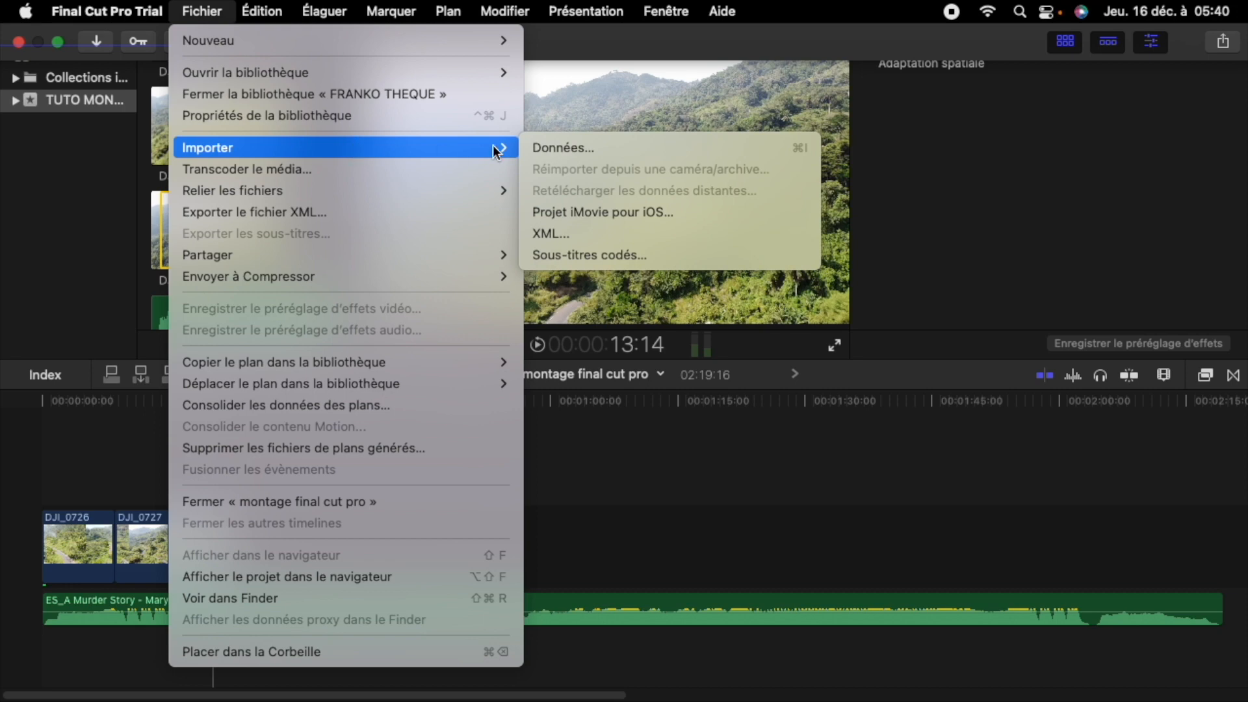
{"action": "left_click", "coordinate": [572, 149]}
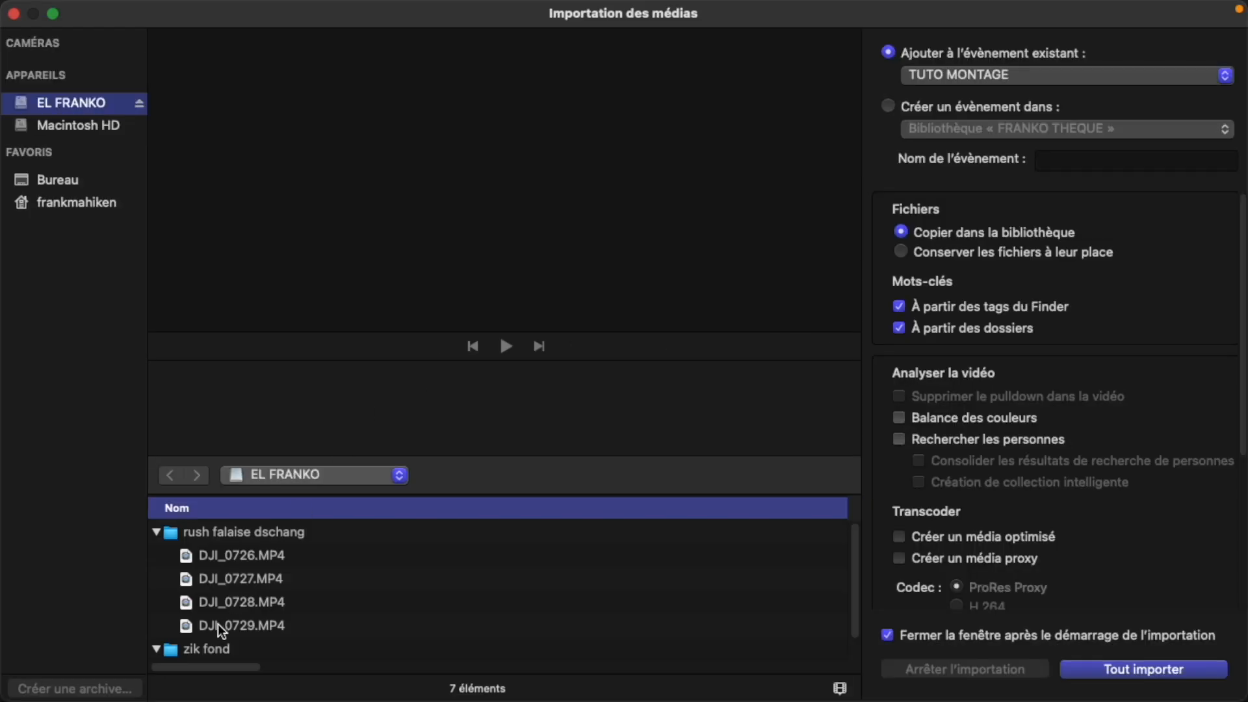
{"action": "left_click", "coordinate": [236, 626]}
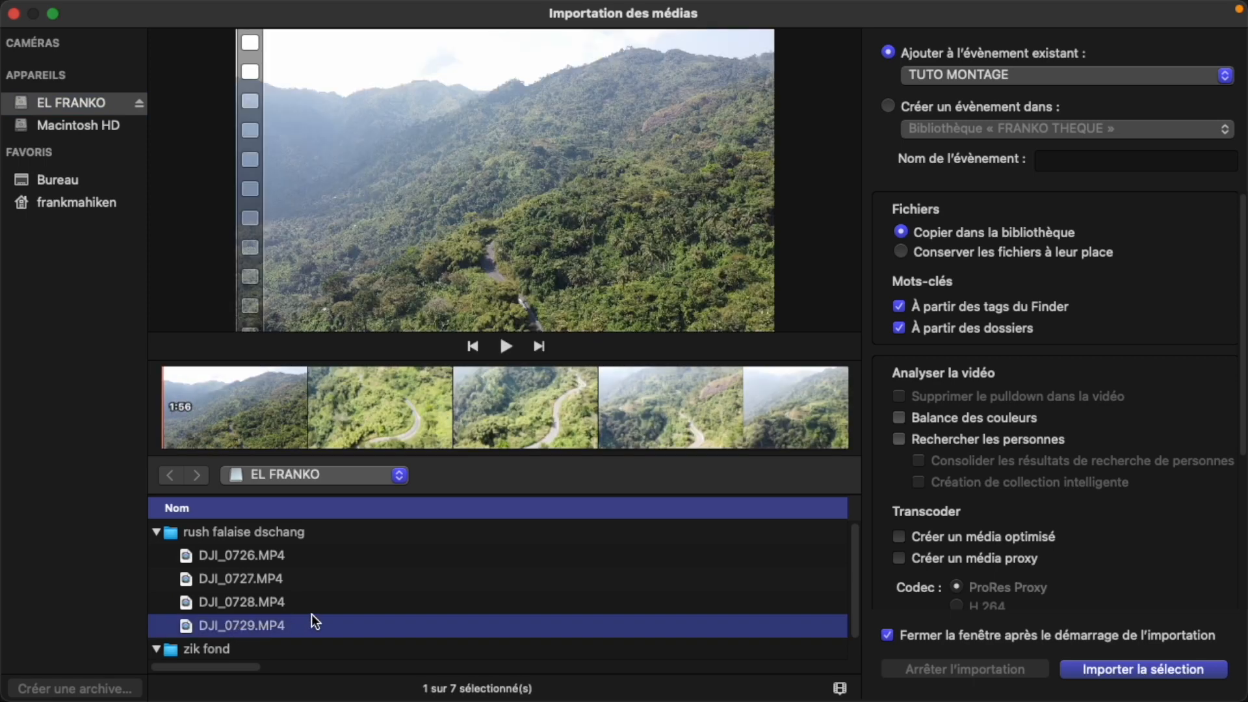
{"action": "left_click", "coordinate": [1076, 670]}
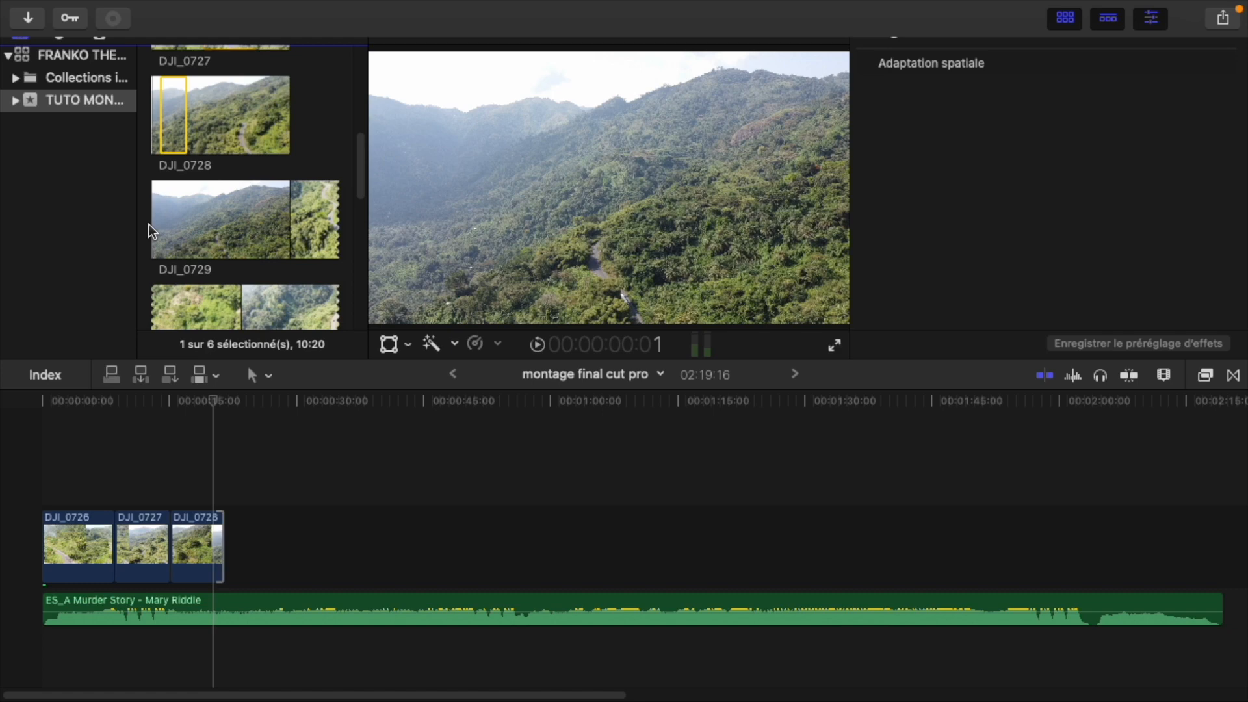
Preview the DJI_0729 clip, mark the range from 7:23 to 16:00 and append it to the timeline
{"action": "key", "text": "space"}
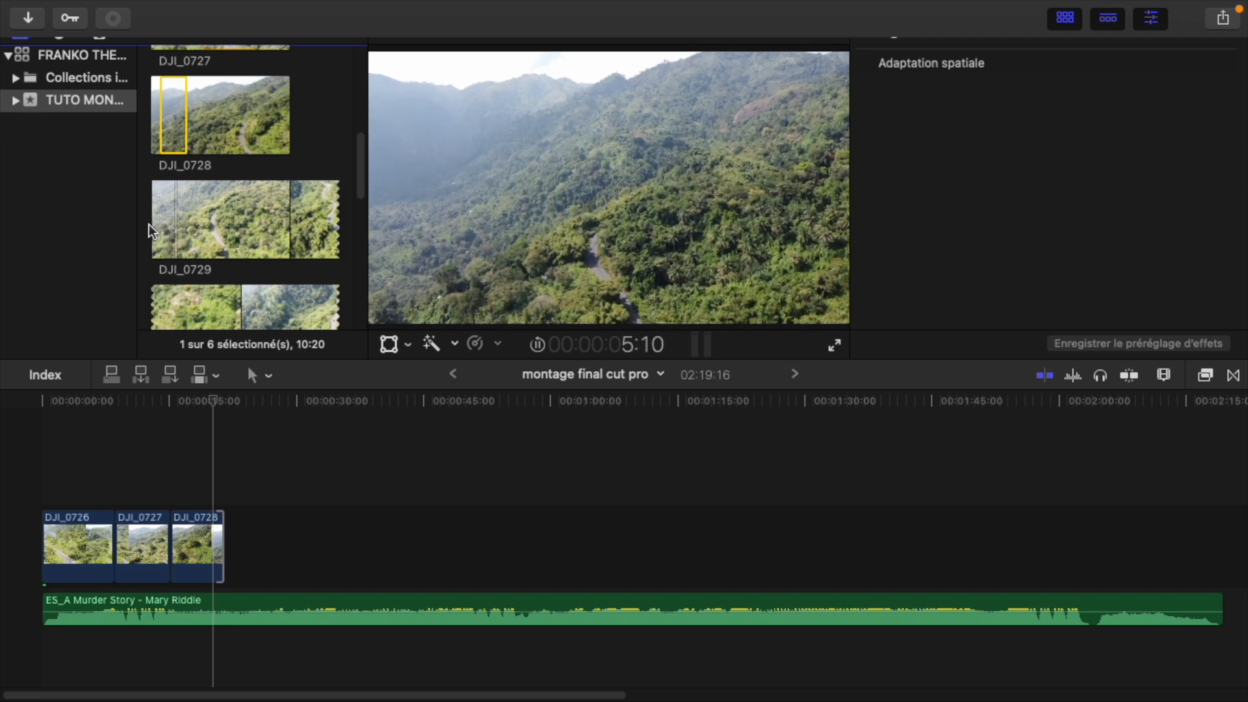
{"action": "key", "text": "space"}
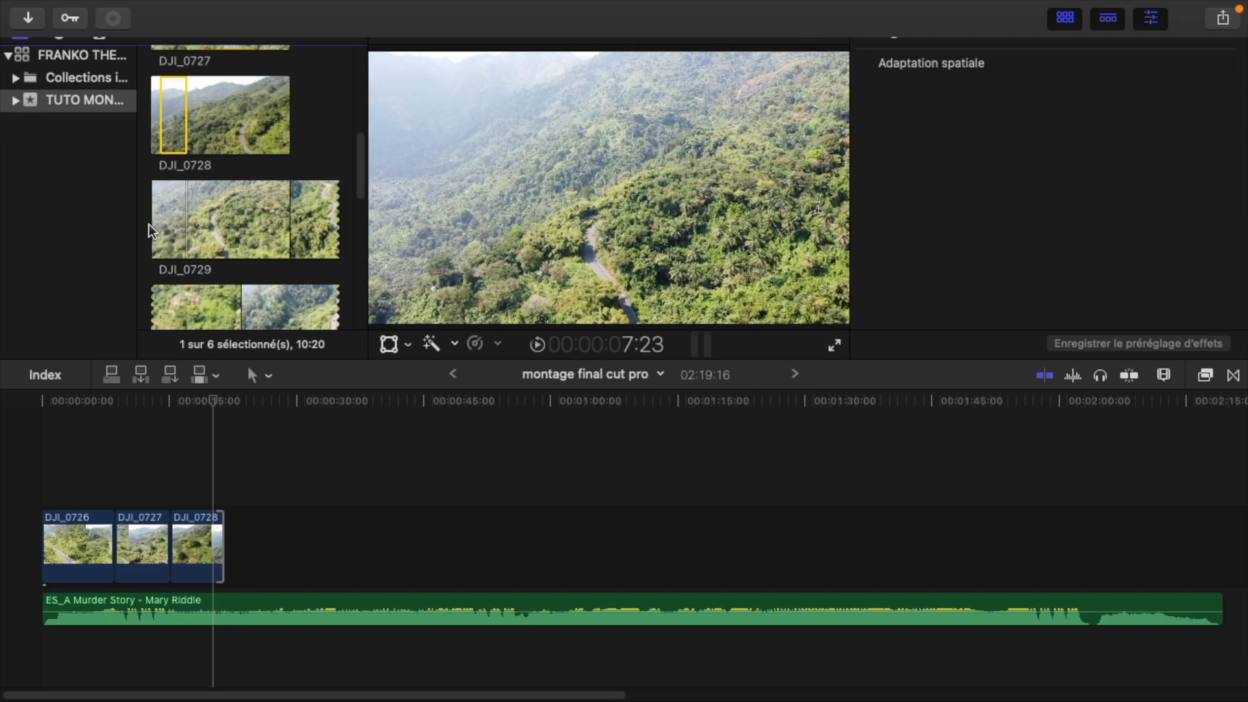
{"action": "key", "text": "i"}
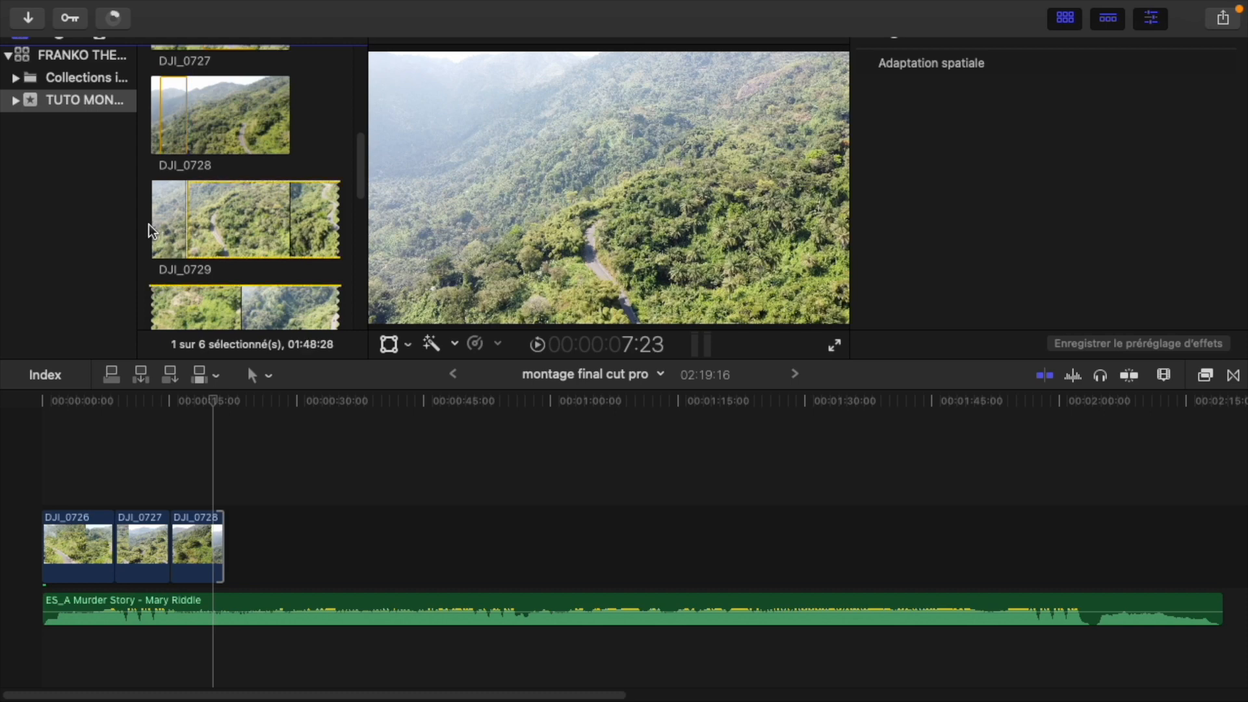
{"action": "key", "text": "space"}
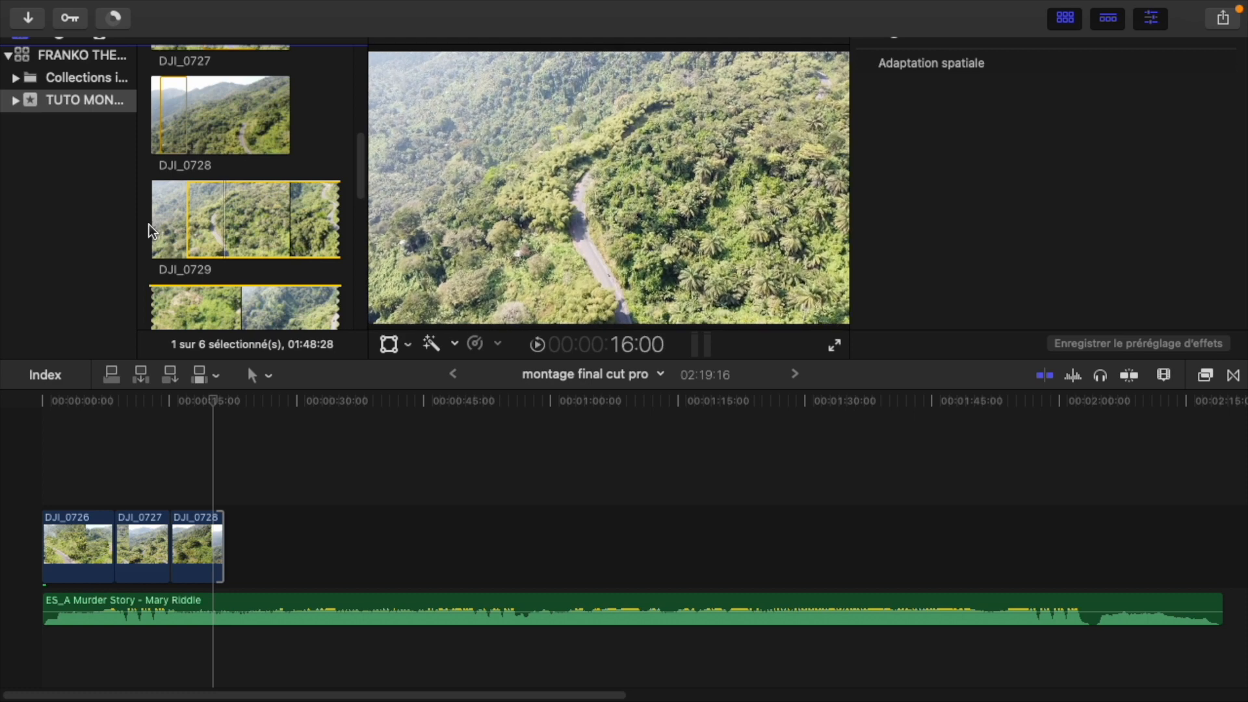
{"action": "key", "text": "o"}
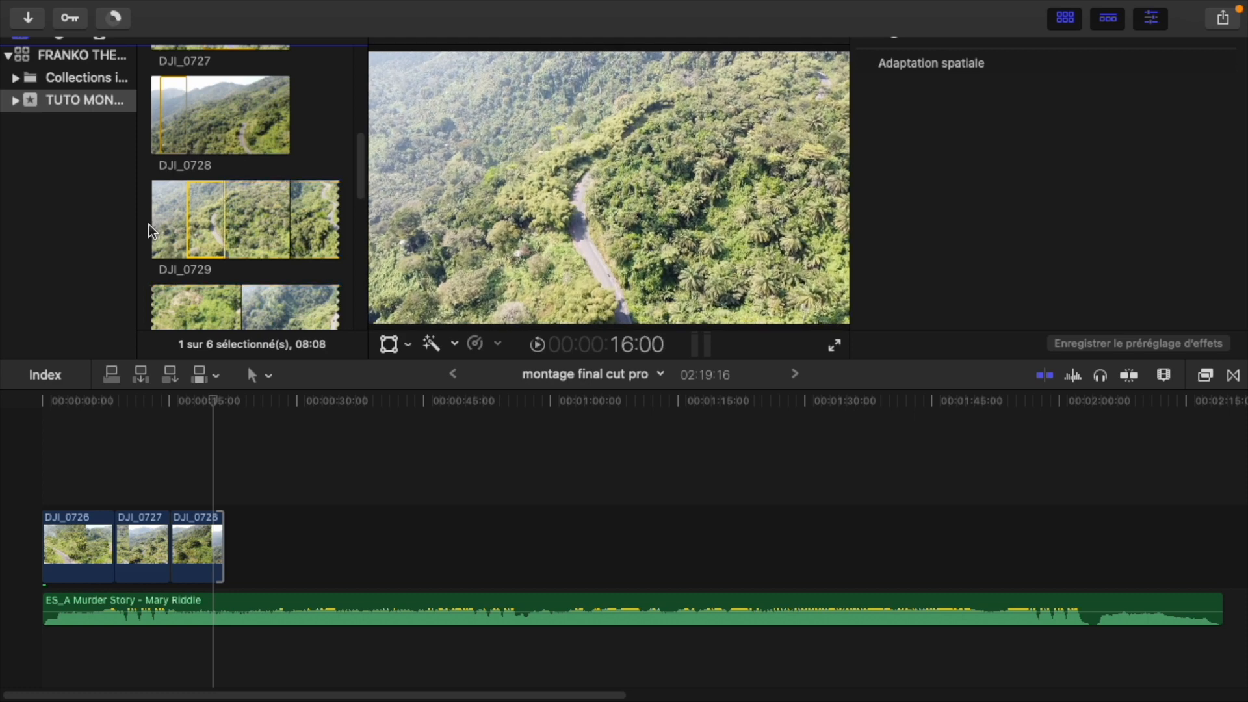
{"action": "key", "text": "e"}
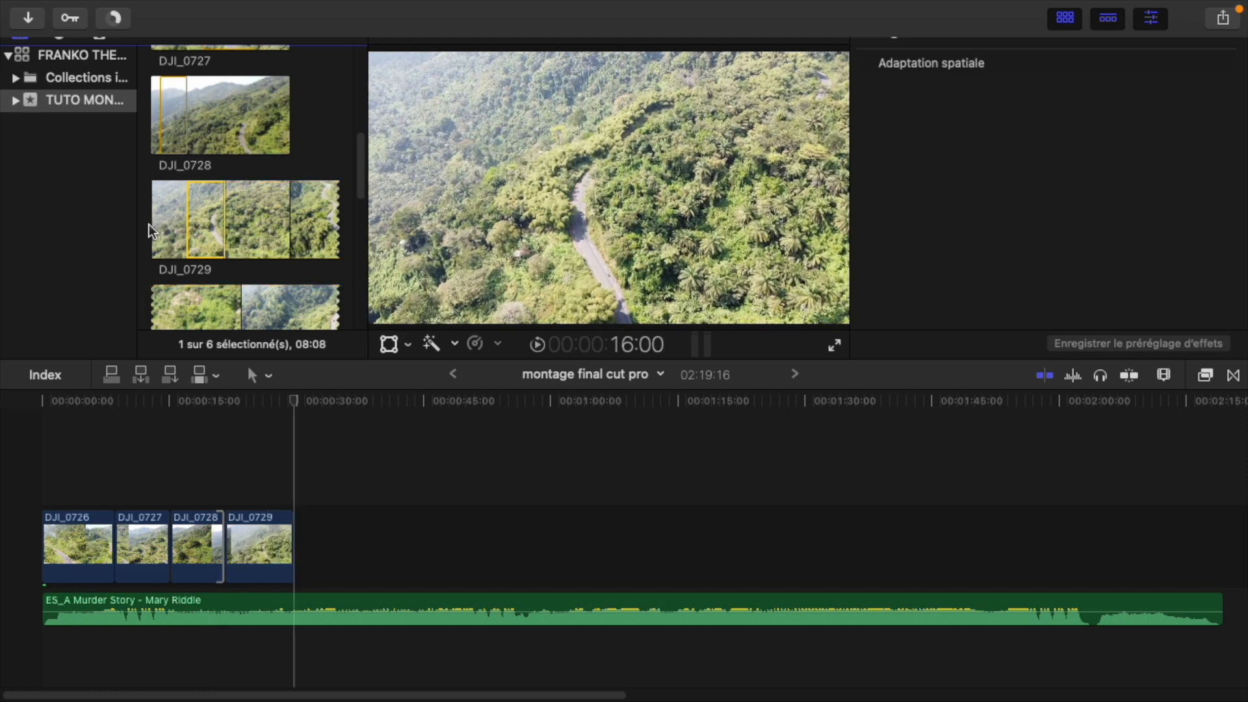
Play the timeline from the end of DJI_0728 through DJI_0729 to check the transition against the music
{"action": "left_click", "coordinate": [220, 559]}
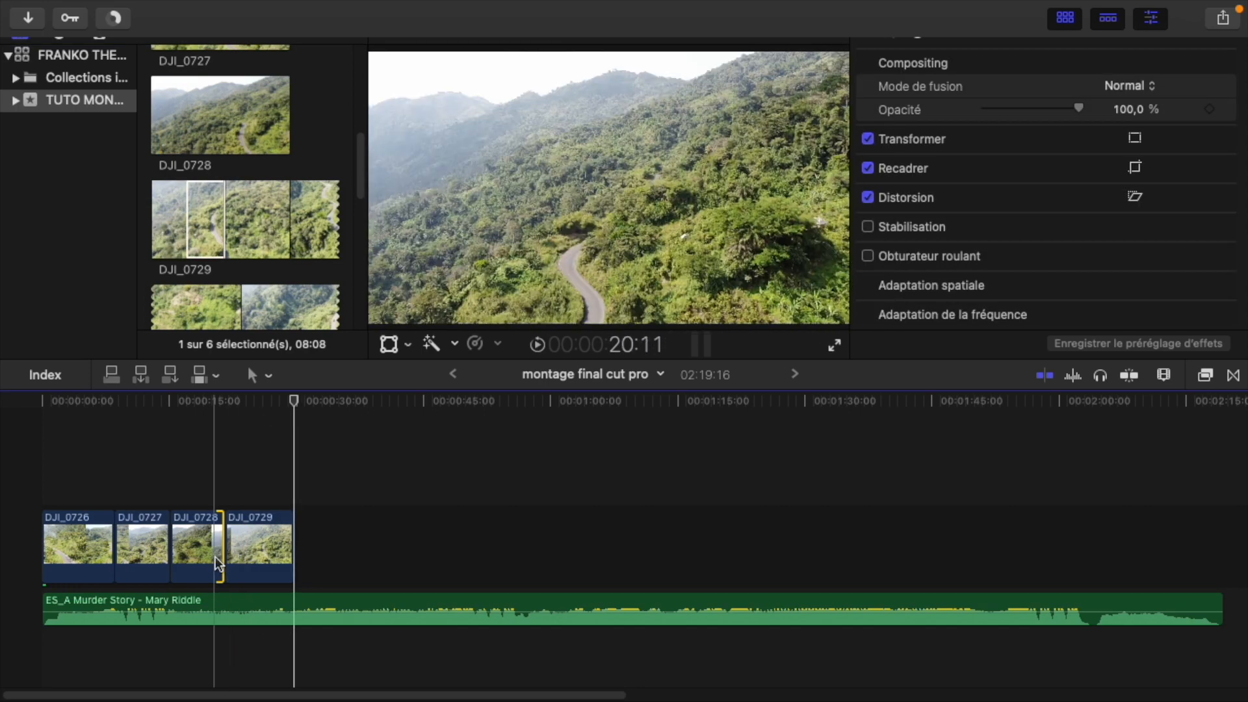
{"action": "key", "text": "space"}
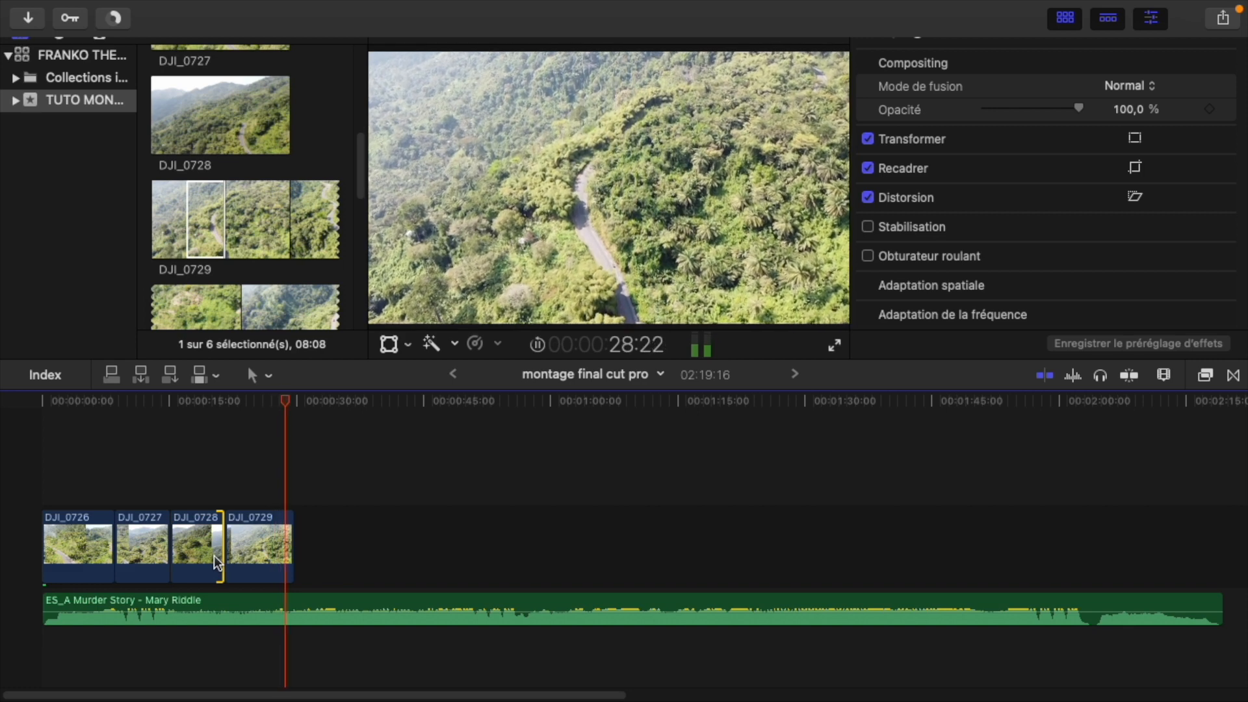
{"action": "key", "text": "space"}
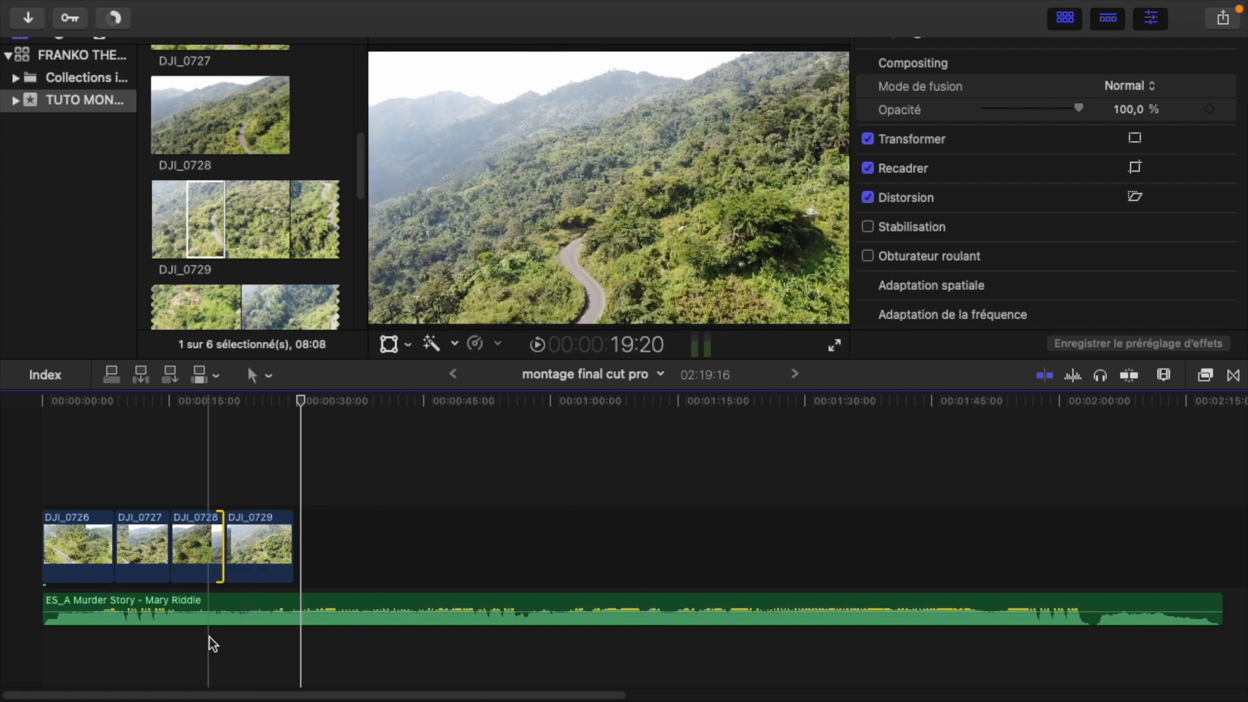
Adjust the volume of the "ES_A Murder Story - Mary Riddle" music clip on the timeline to about 1.0 dB
{"action": "mouse_move", "coordinate": [232, 611]}
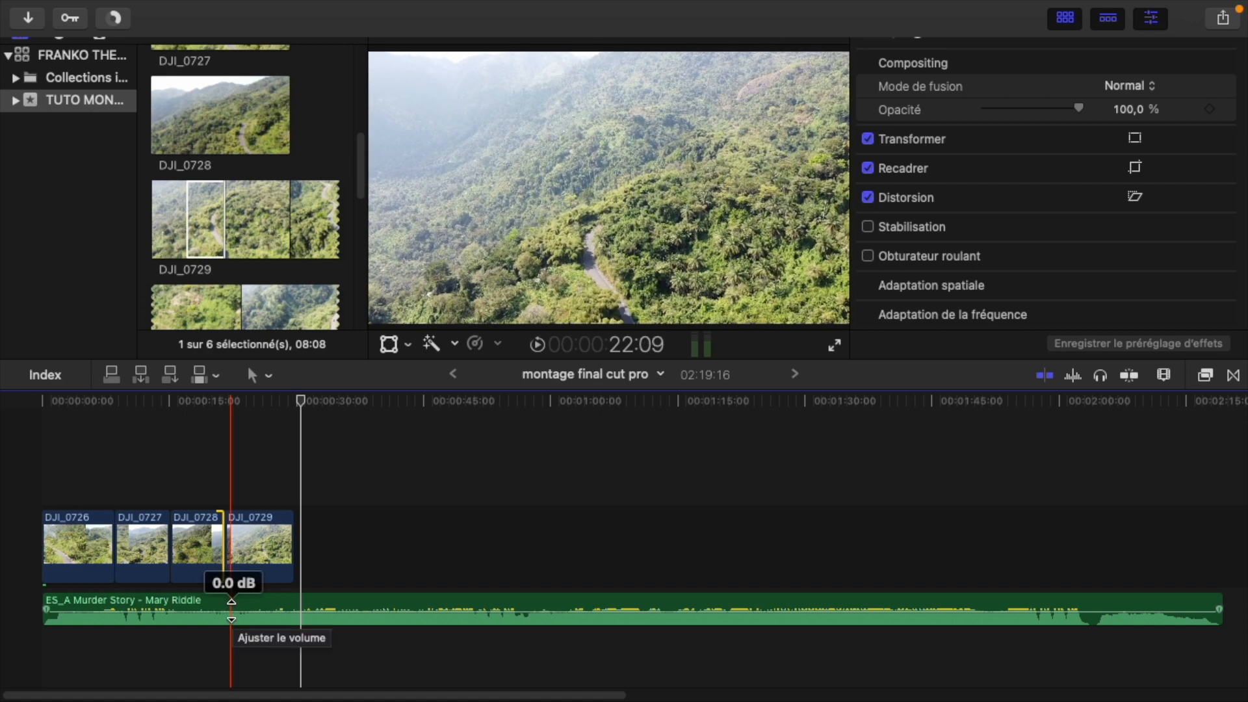
{"action": "mouse_move", "coordinate": [232, 611]}
{"action": "left_mouse_down"}
{"action": "mouse_move", "coordinate": [239, 596]}
{"action": "mouse_move", "coordinate": [241, 611]}
{"action": "left_mouse_up"}
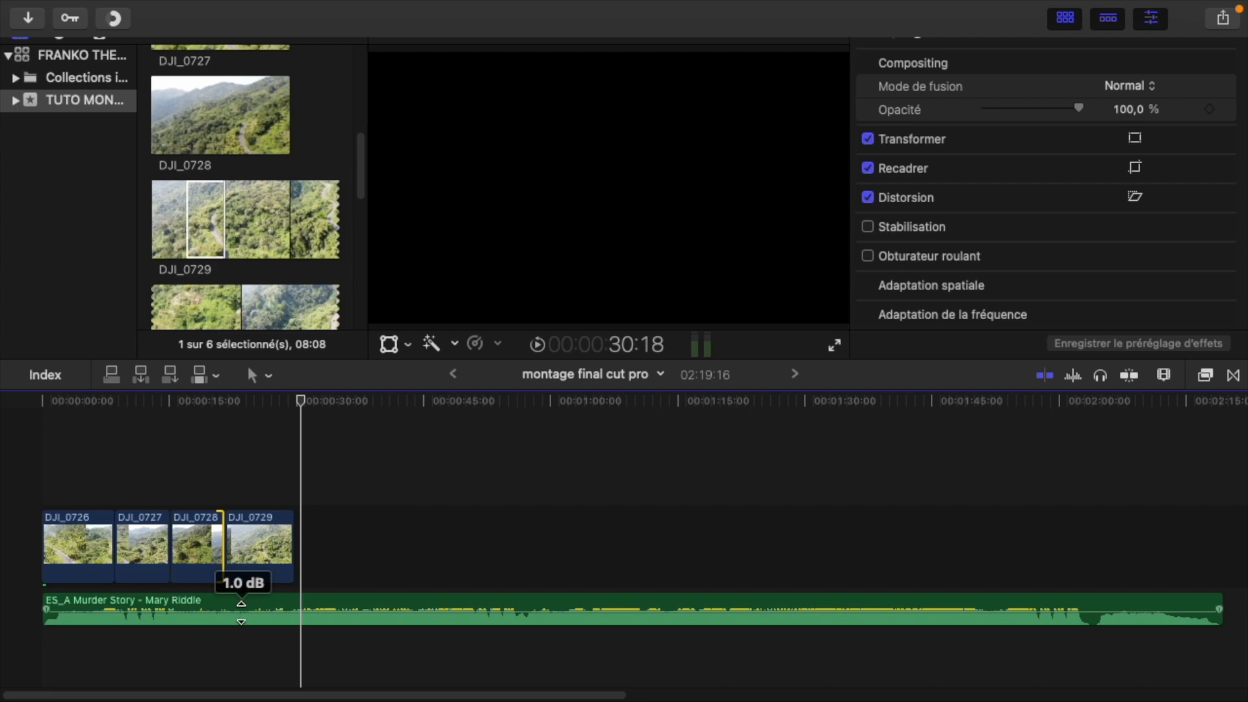
{"action": "left_click_drag", "start_coordinate": [241, 613], "coordinate": [242, 612]}
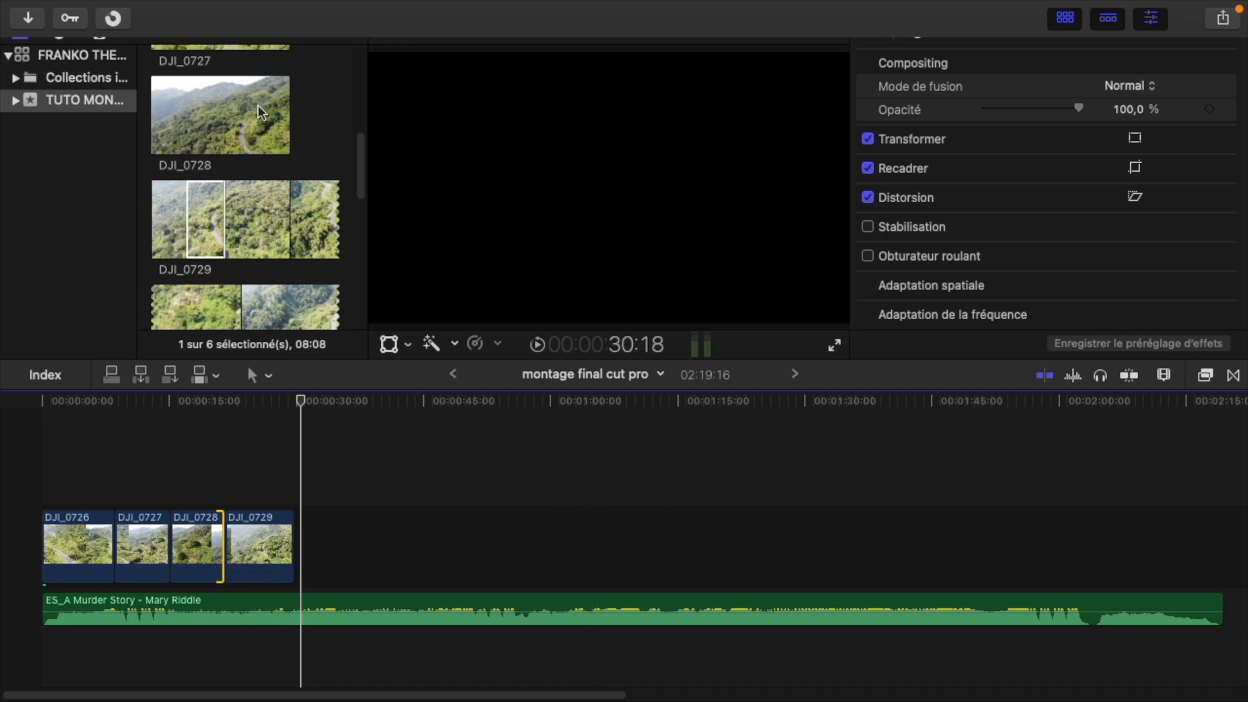
{"action": "mouse_move", "coordinate": [126, 31]}
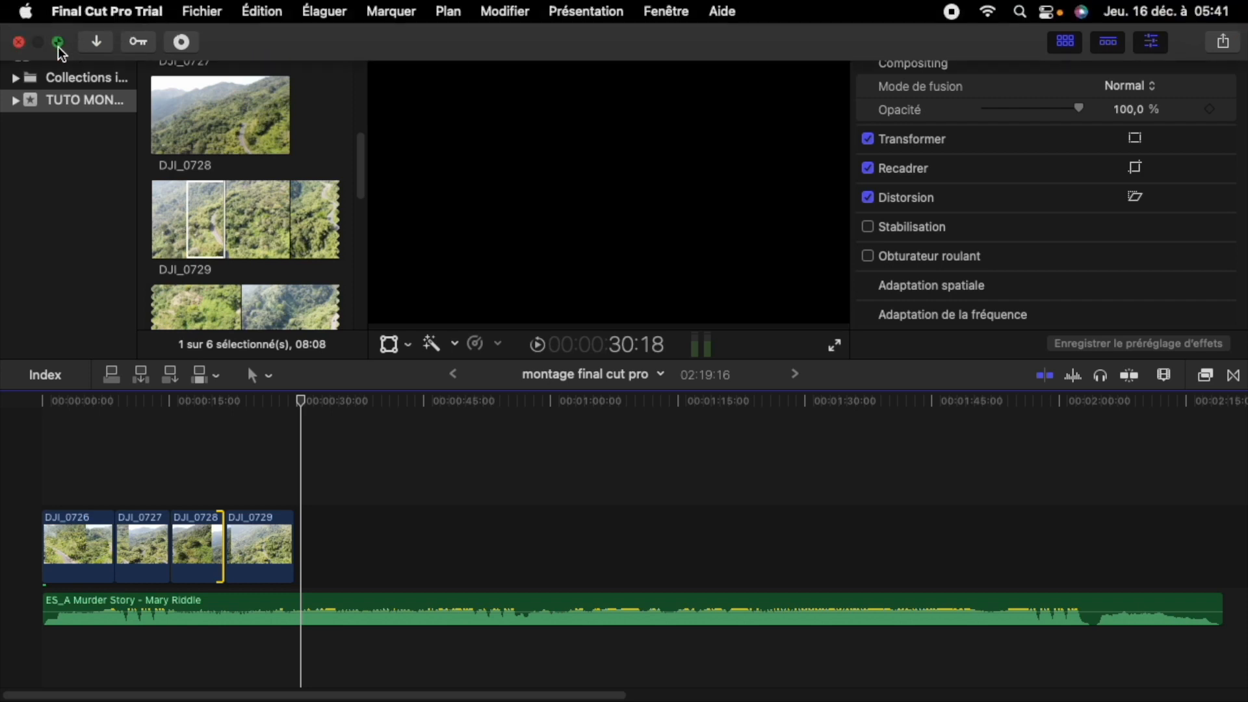
Browse the installed effects, then the installed transitions, and close both browsers
{"action": "mouse_move", "coordinate": [59, 47]}
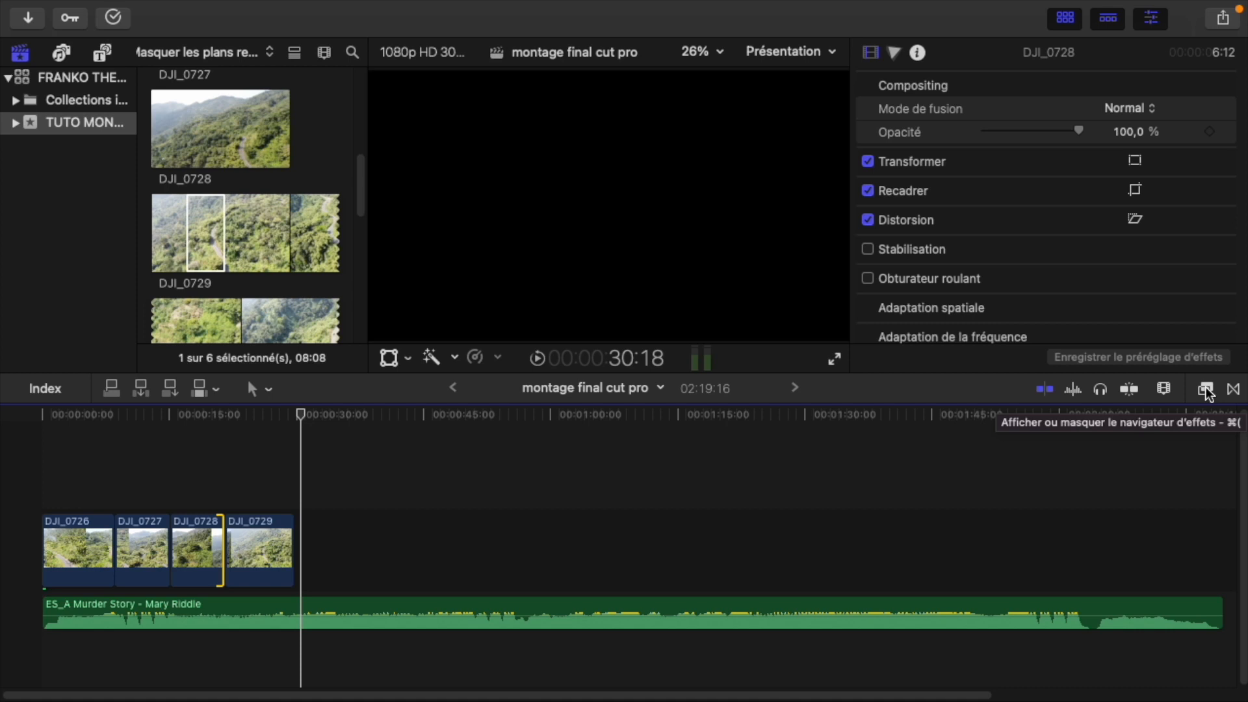
{"action": "left_click", "coordinate": [1205, 390]}
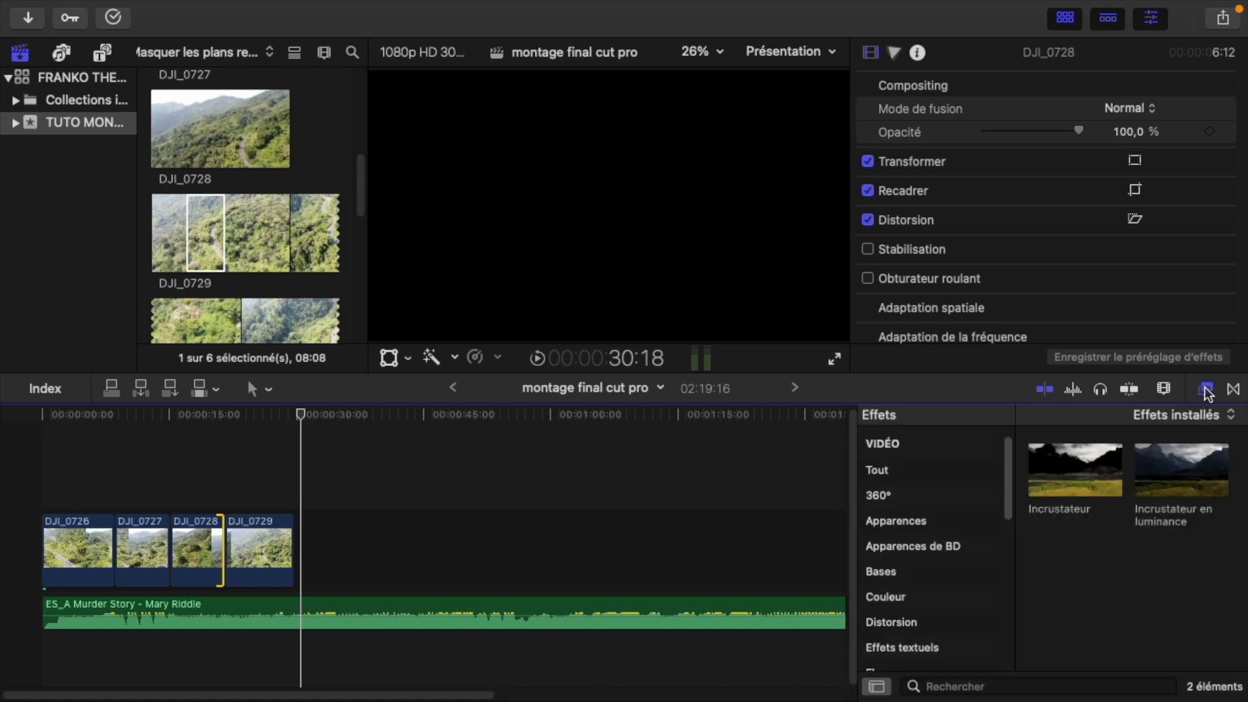
{"action": "left_click", "coordinate": [837, 486]}
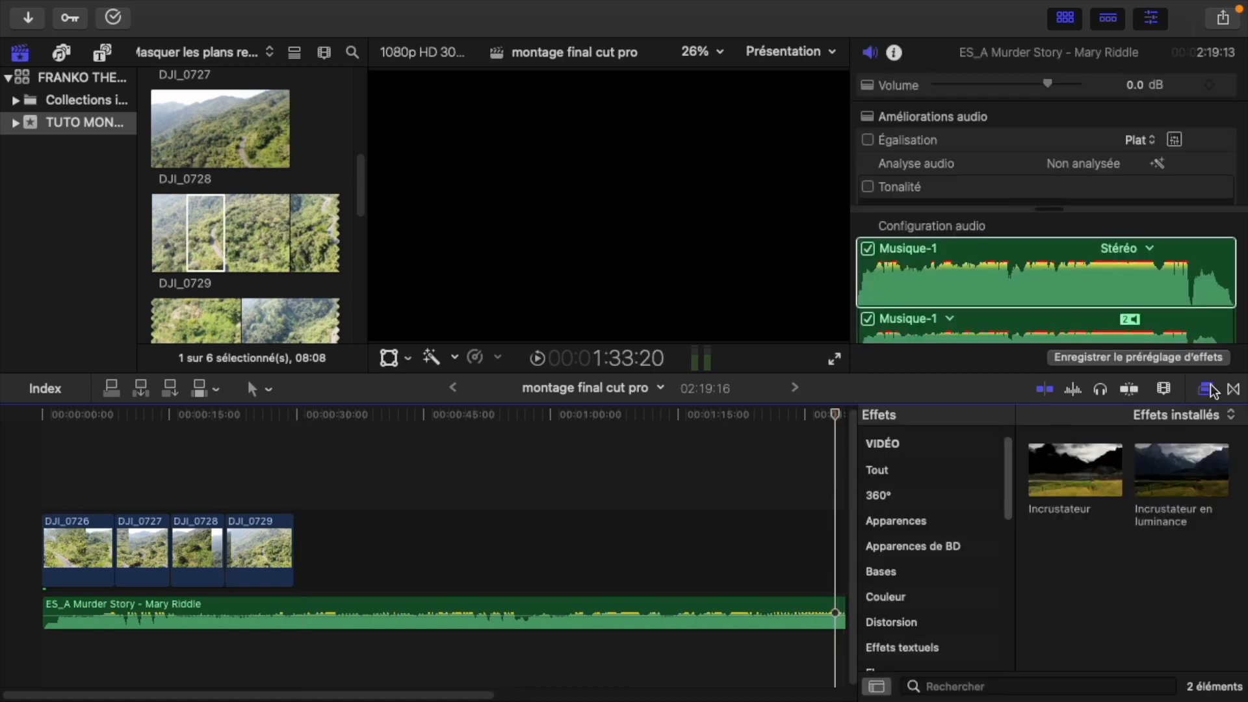
{"action": "left_click", "coordinate": [1211, 390]}
{"action": "left_click", "coordinate": [1235, 392]}
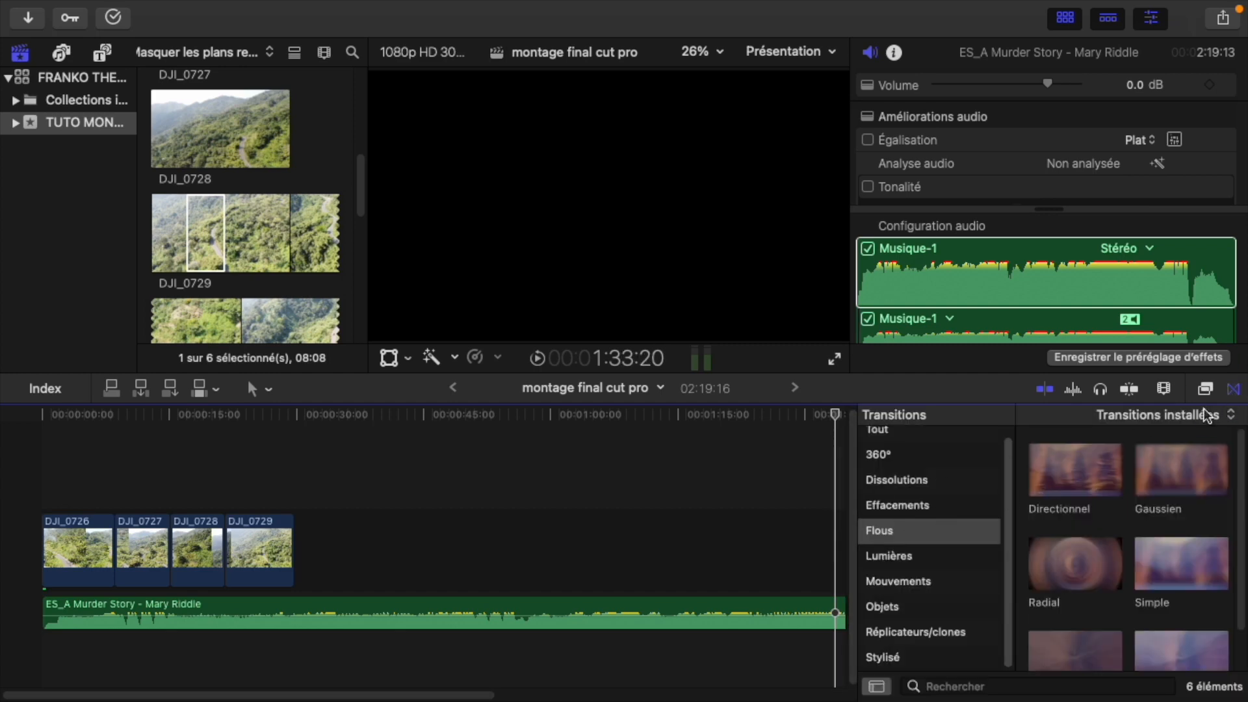
{"action": "left_click", "coordinate": [1235, 390]}
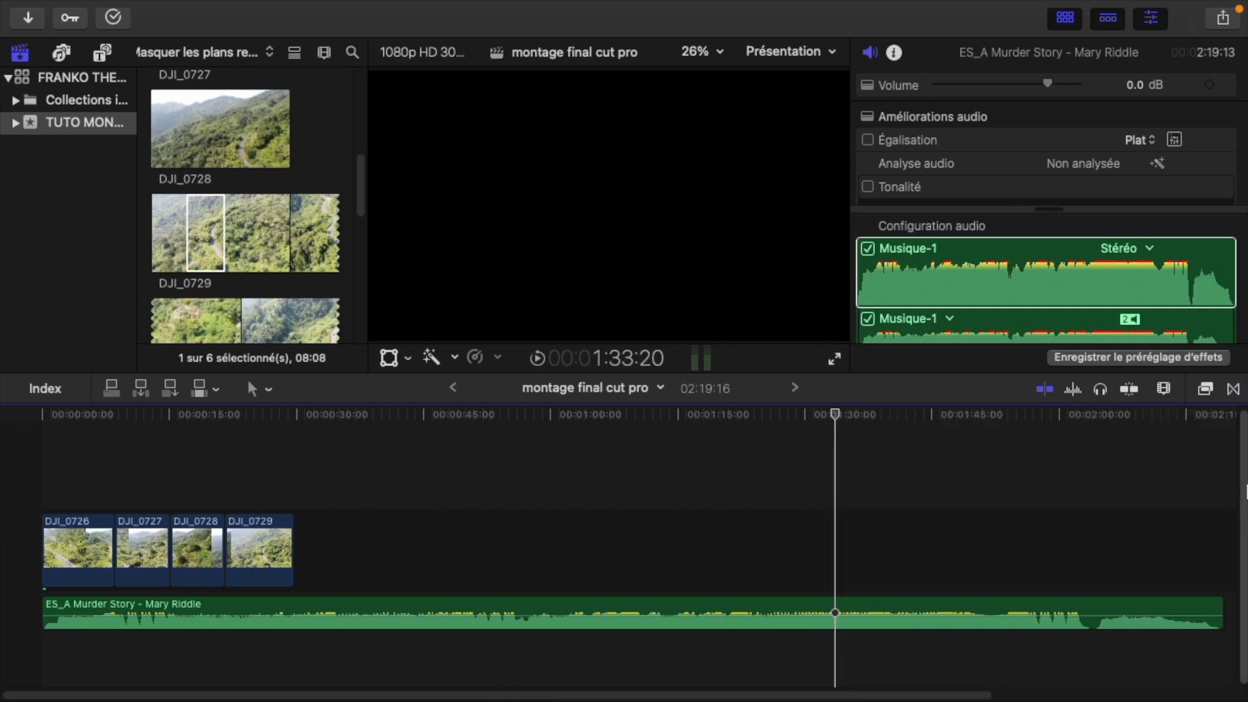
Trim the end of the "ES_A Murder Story - Mary Riddle" music clip back to the end of DJI_0729
{"action": "left_click_drag", "start_coordinate": [1222, 614], "coordinate": [292, 615]}
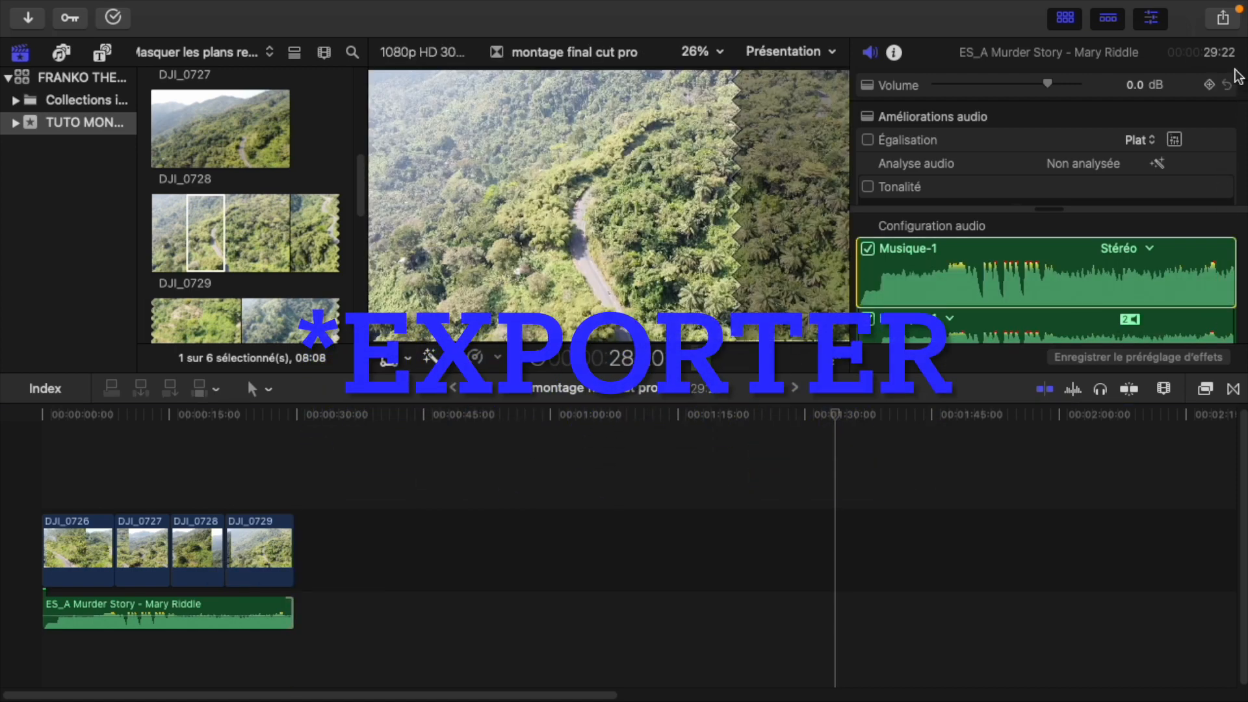
Set up a master file export of the project with format Ordinateur and video codec Meilleure qualité H.264
{"action": "left_click", "coordinate": [1223, 20]}
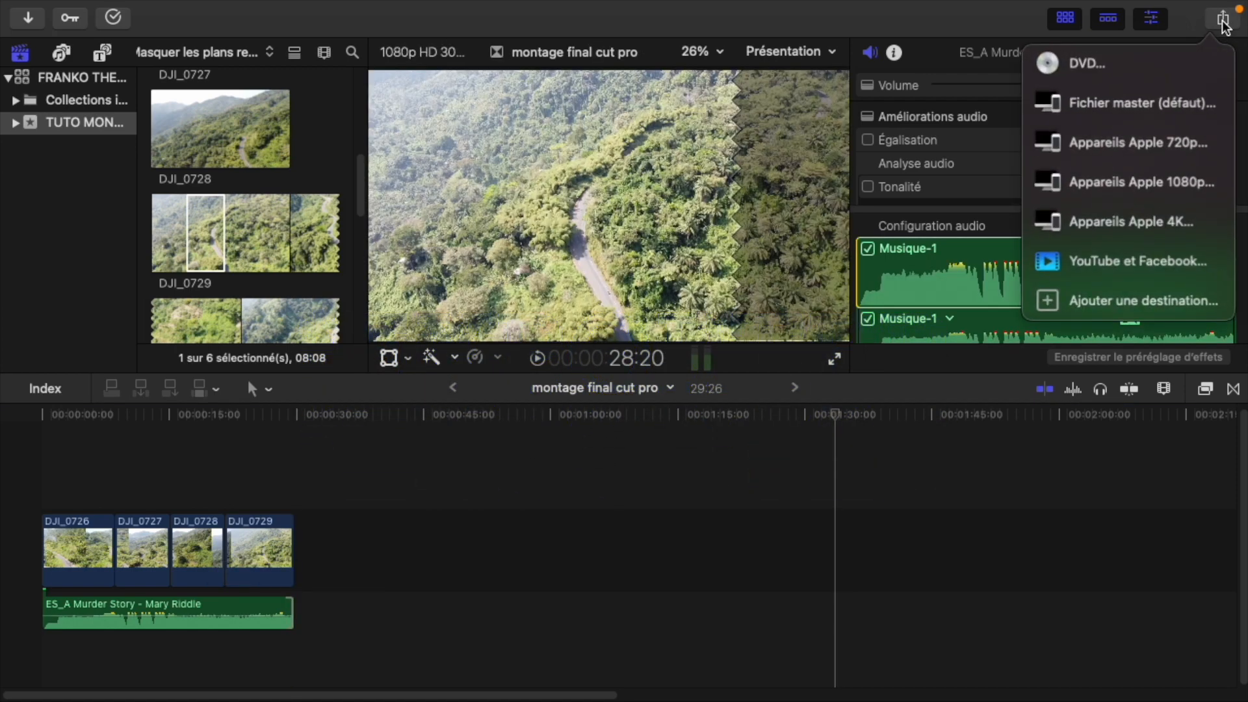
{"action": "left_click", "coordinate": [1116, 108]}
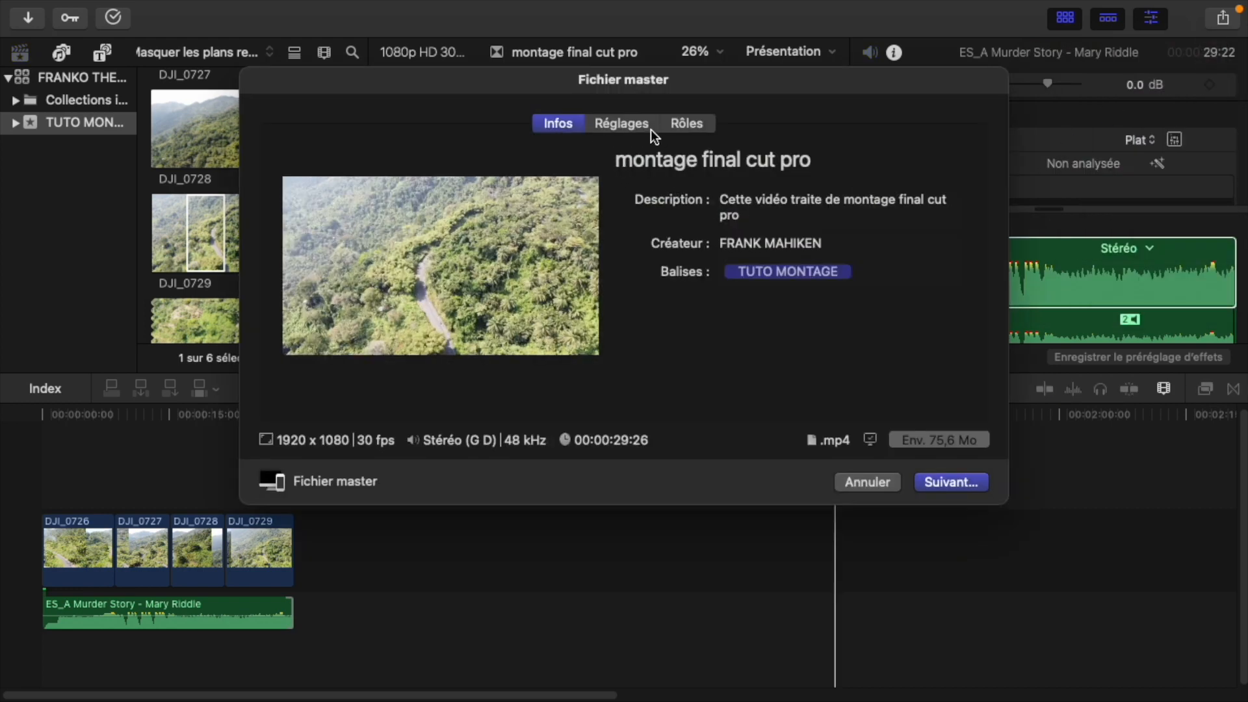
{"action": "left_click", "coordinate": [621, 124]}
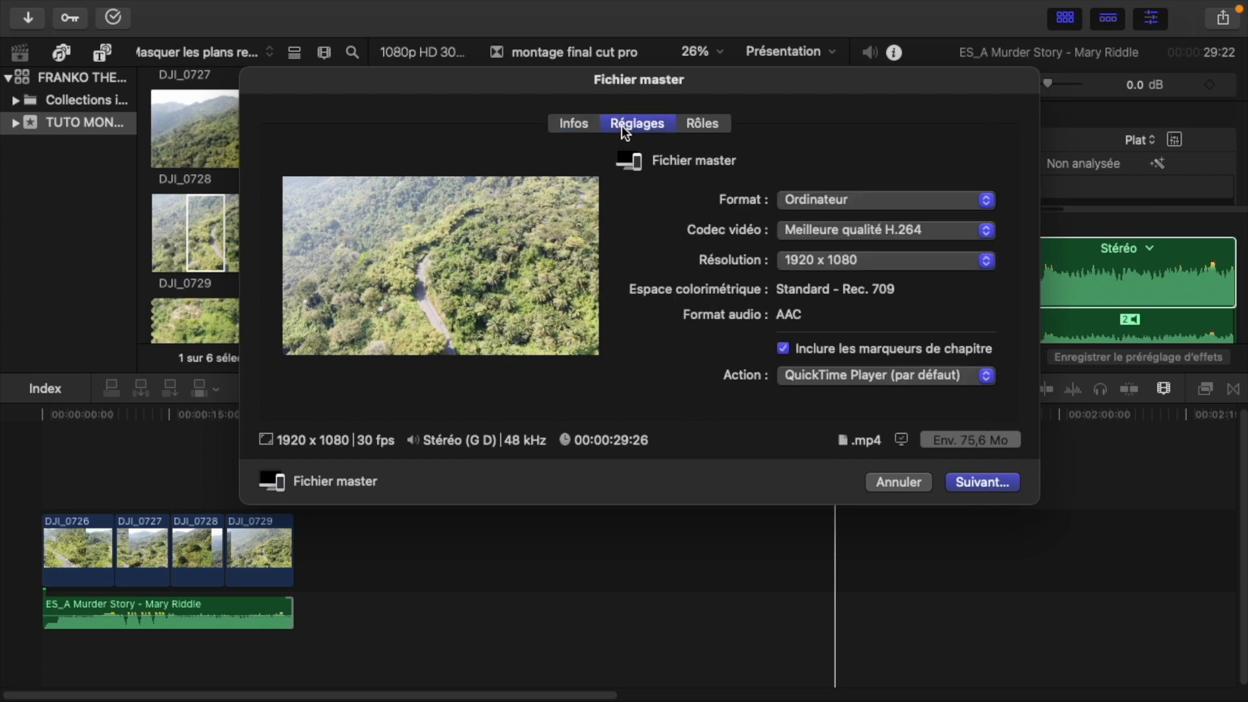
{"action": "left_click", "coordinate": [987, 201]}
{"action": "left_click", "coordinate": [970, 205]}
{"action": "left_click", "coordinate": [989, 235]}
{"action": "left_click", "coordinate": [938, 236]}
Save the export as "montage final cut pro" in Documents and display the background tasks to monitor the sharing progress
{"action": "left_click", "coordinate": [981, 483]}
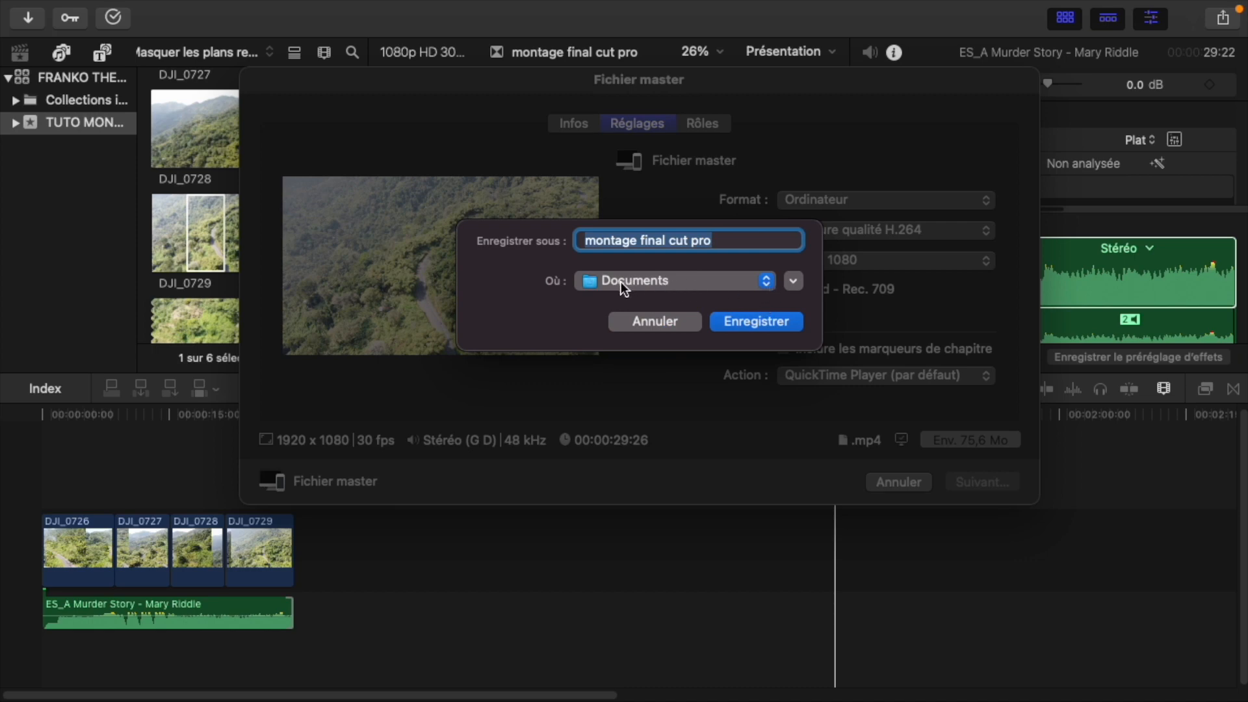
{"action": "left_click", "coordinate": [757, 322]}
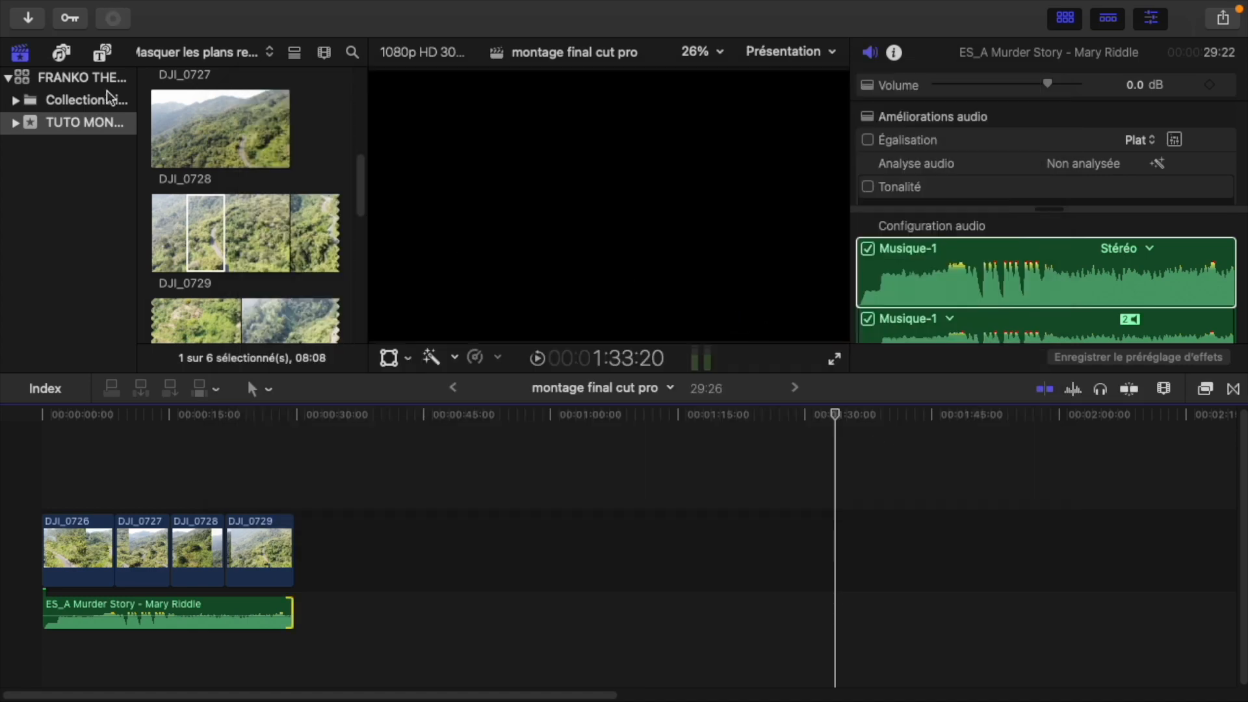
{"action": "left_click", "coordinate": [112, 23]}
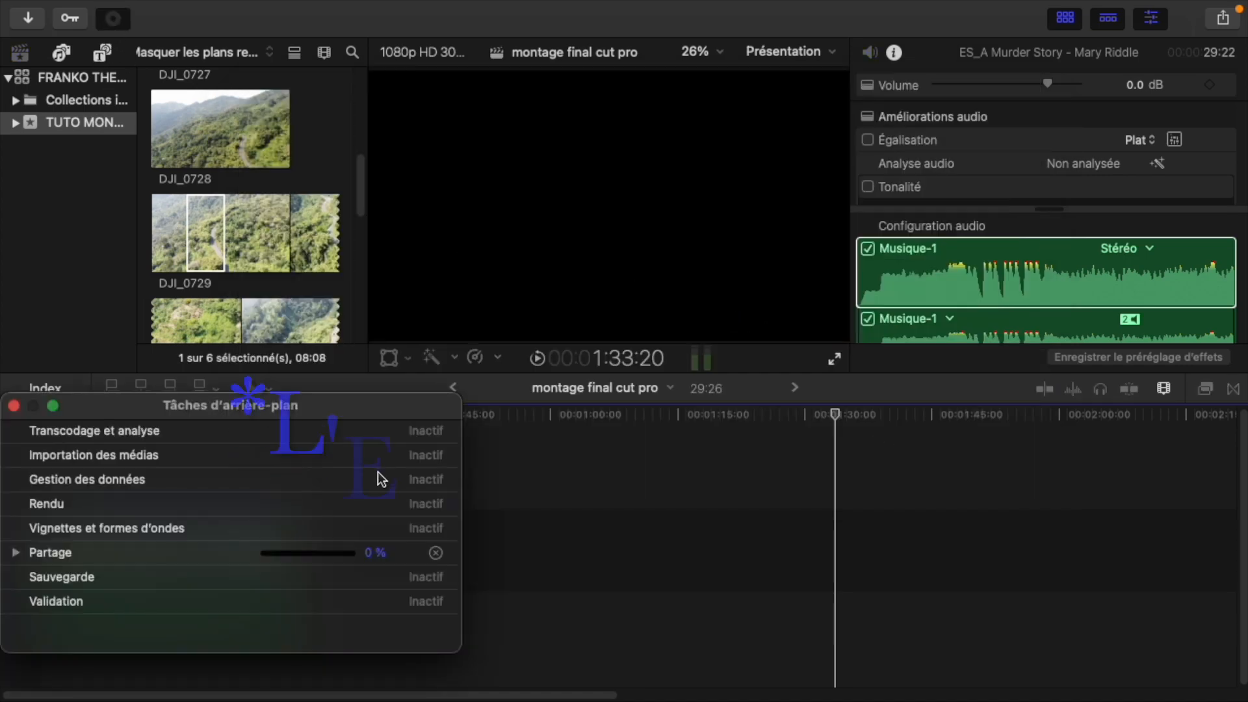